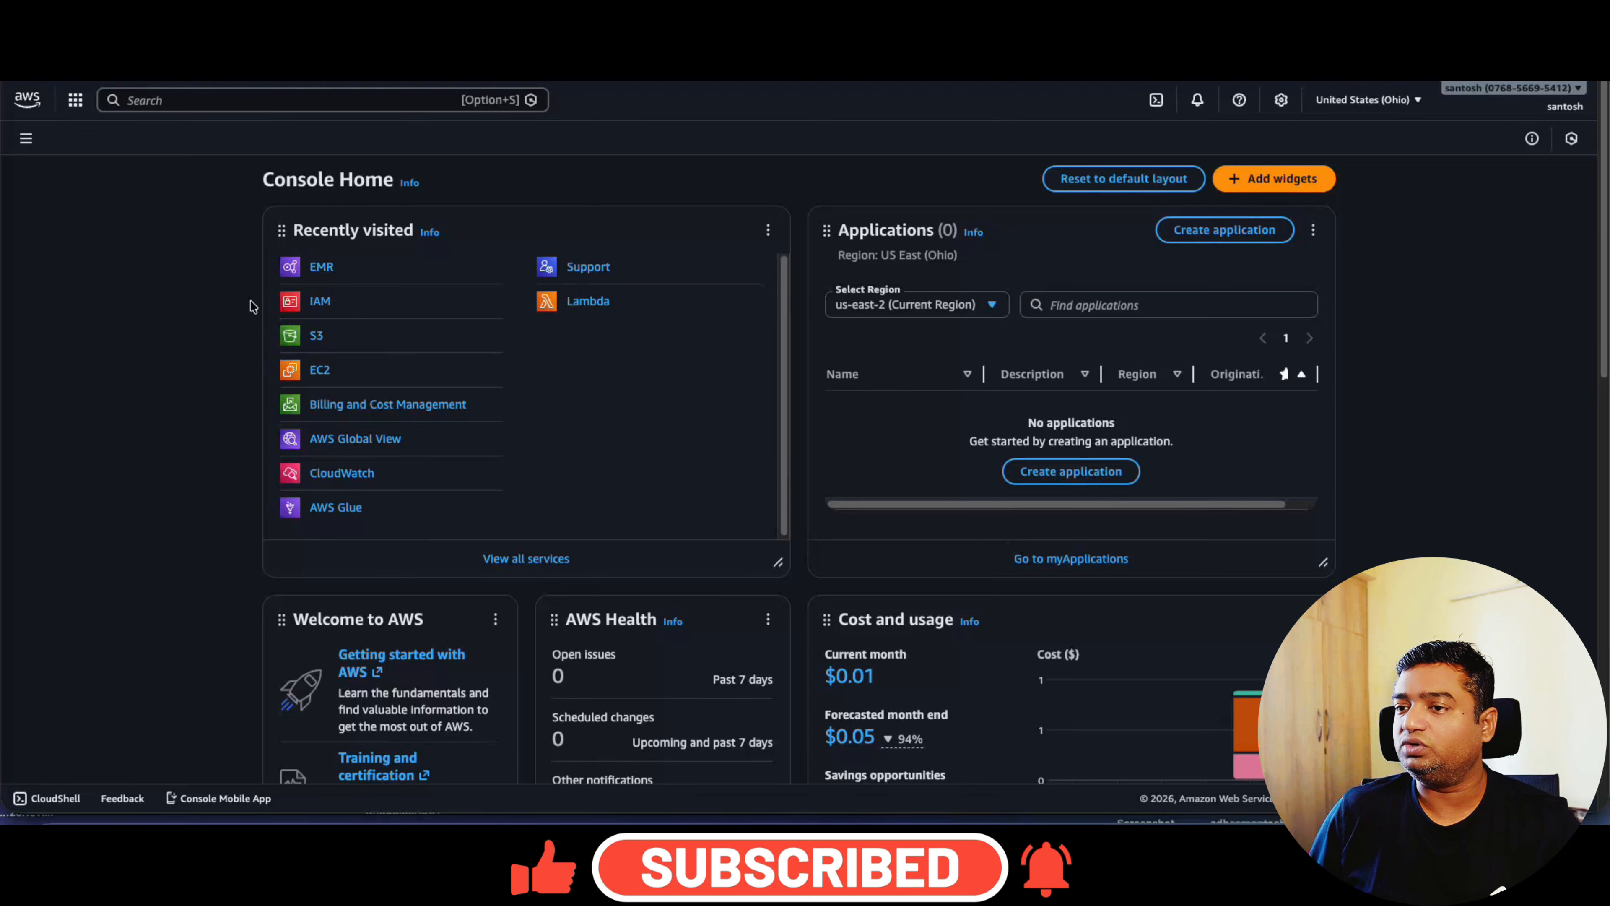
Find the EMR service and start creating a new EMR on EC2 cluster.
{"action": "left_click", "coordinate": [226, 100]}
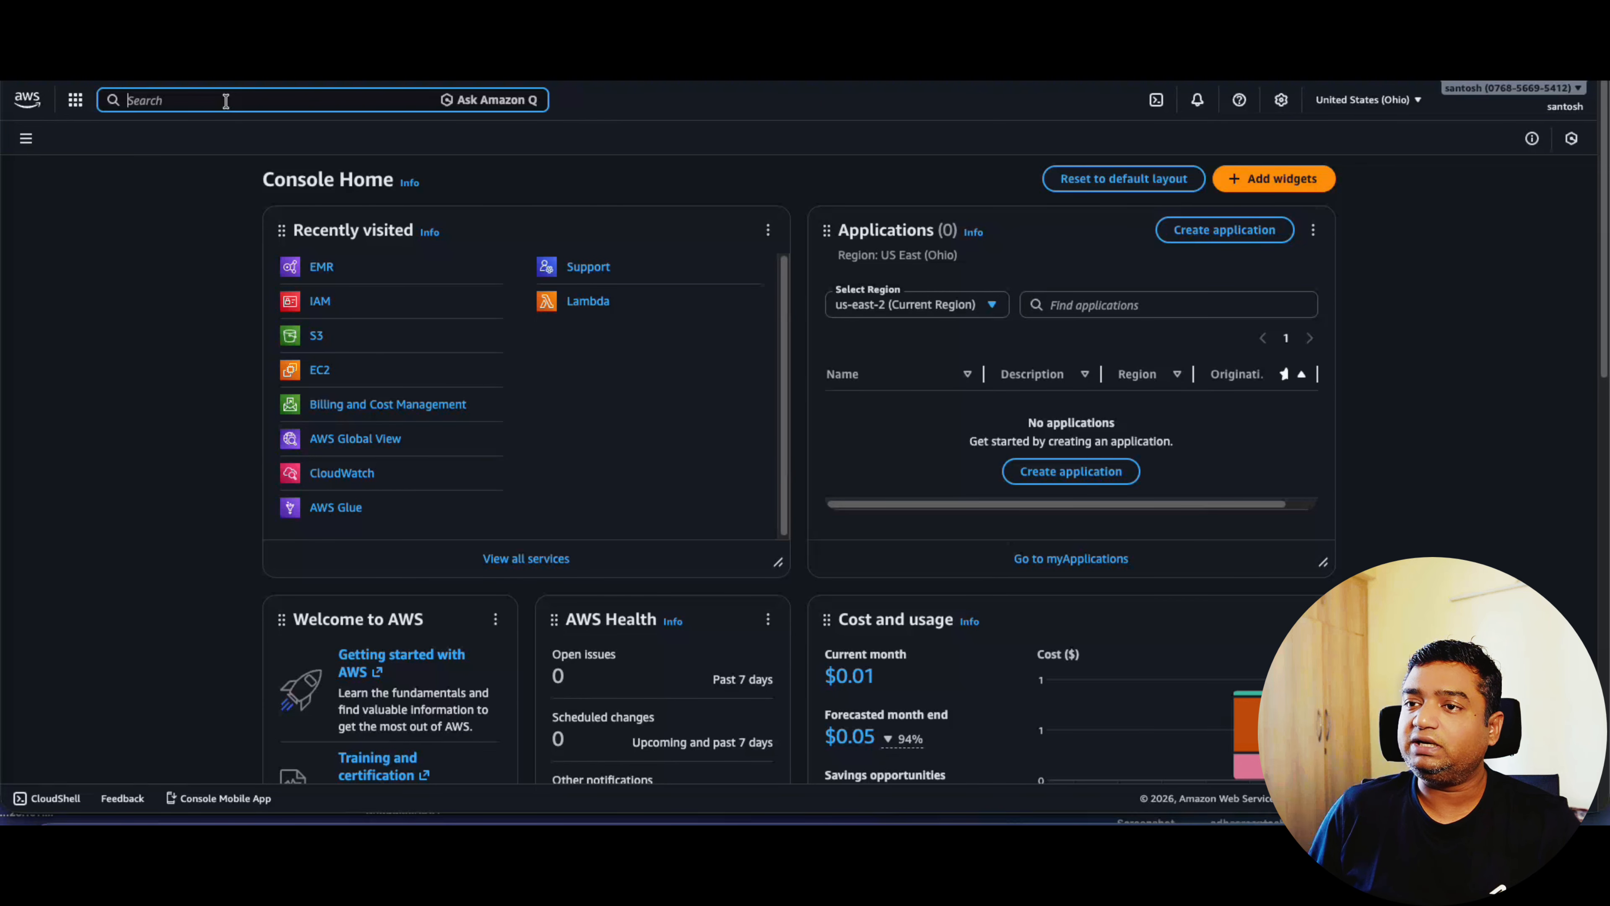
{"action": "type", "text": "emr"}
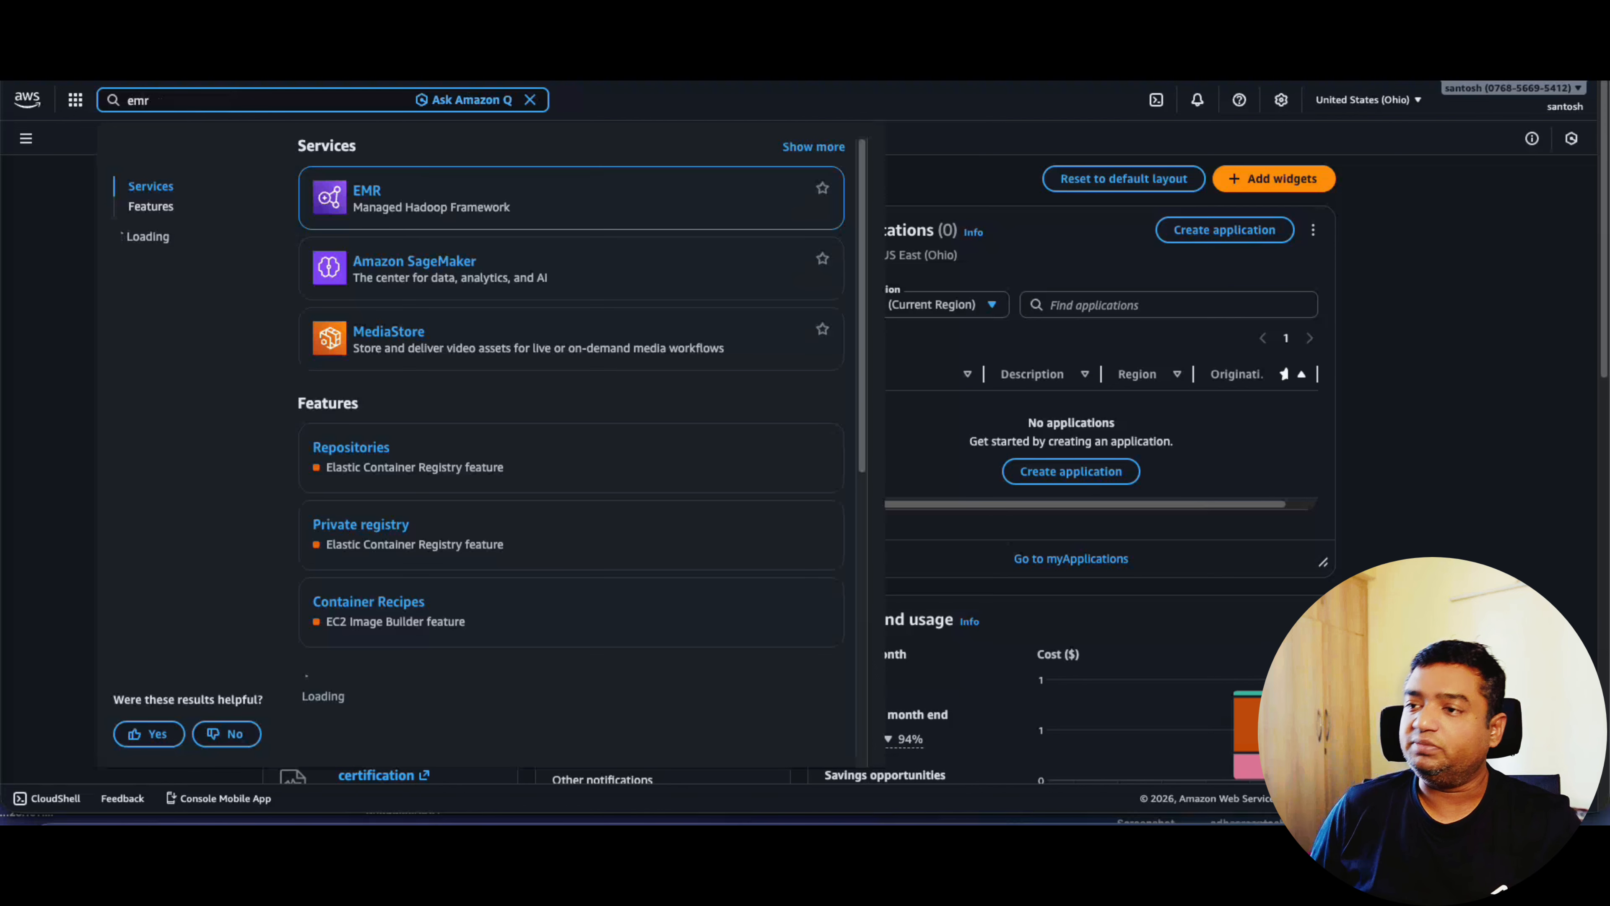
{"action": "left_click", "coordinate": [367, 190]}
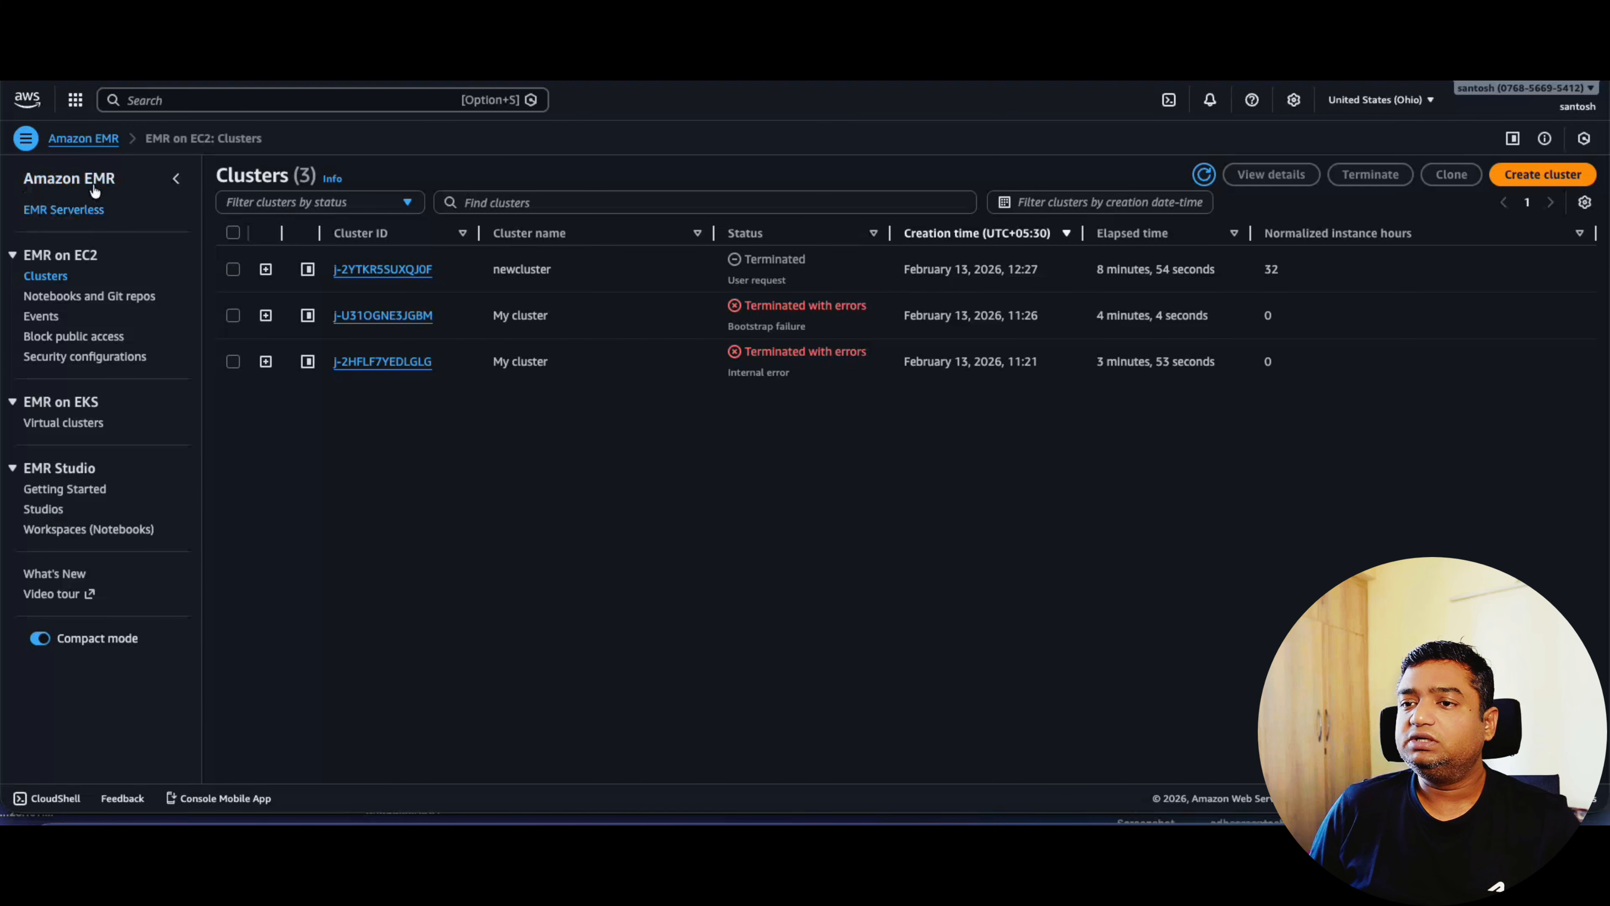
{"action": "left_click", "coordinate": [1532, 178]}
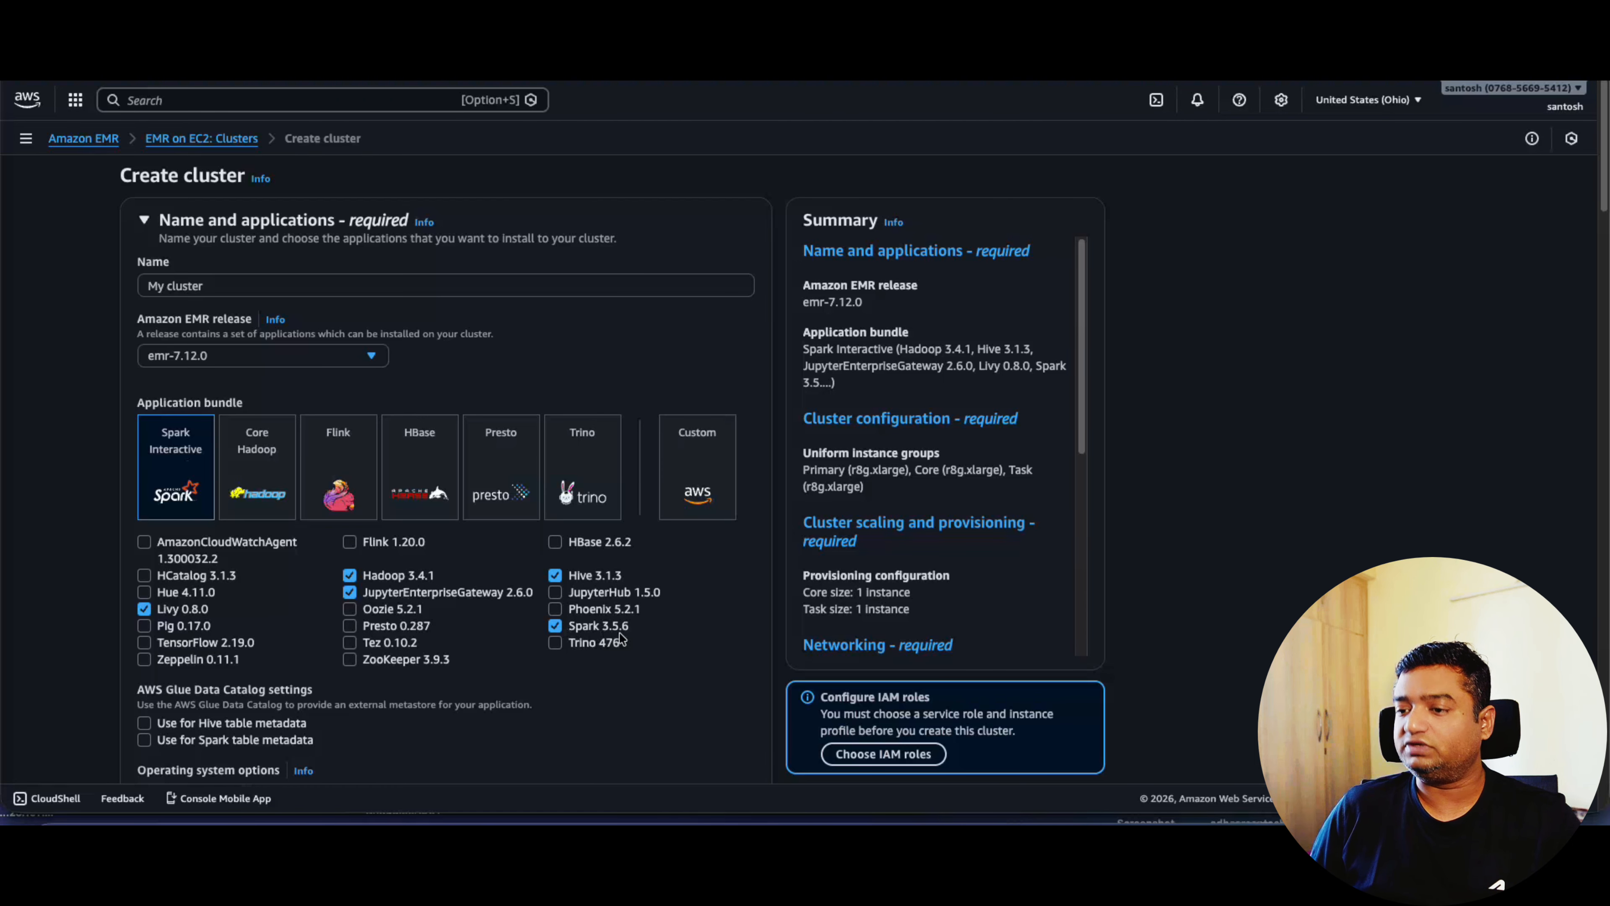
Try the Custom application bundle and the emr-7.5.0 release, restoring Spark Interactive and emr-7.12.0 respectively.
{"action": "left_click", "coordinate": [697, 465]}
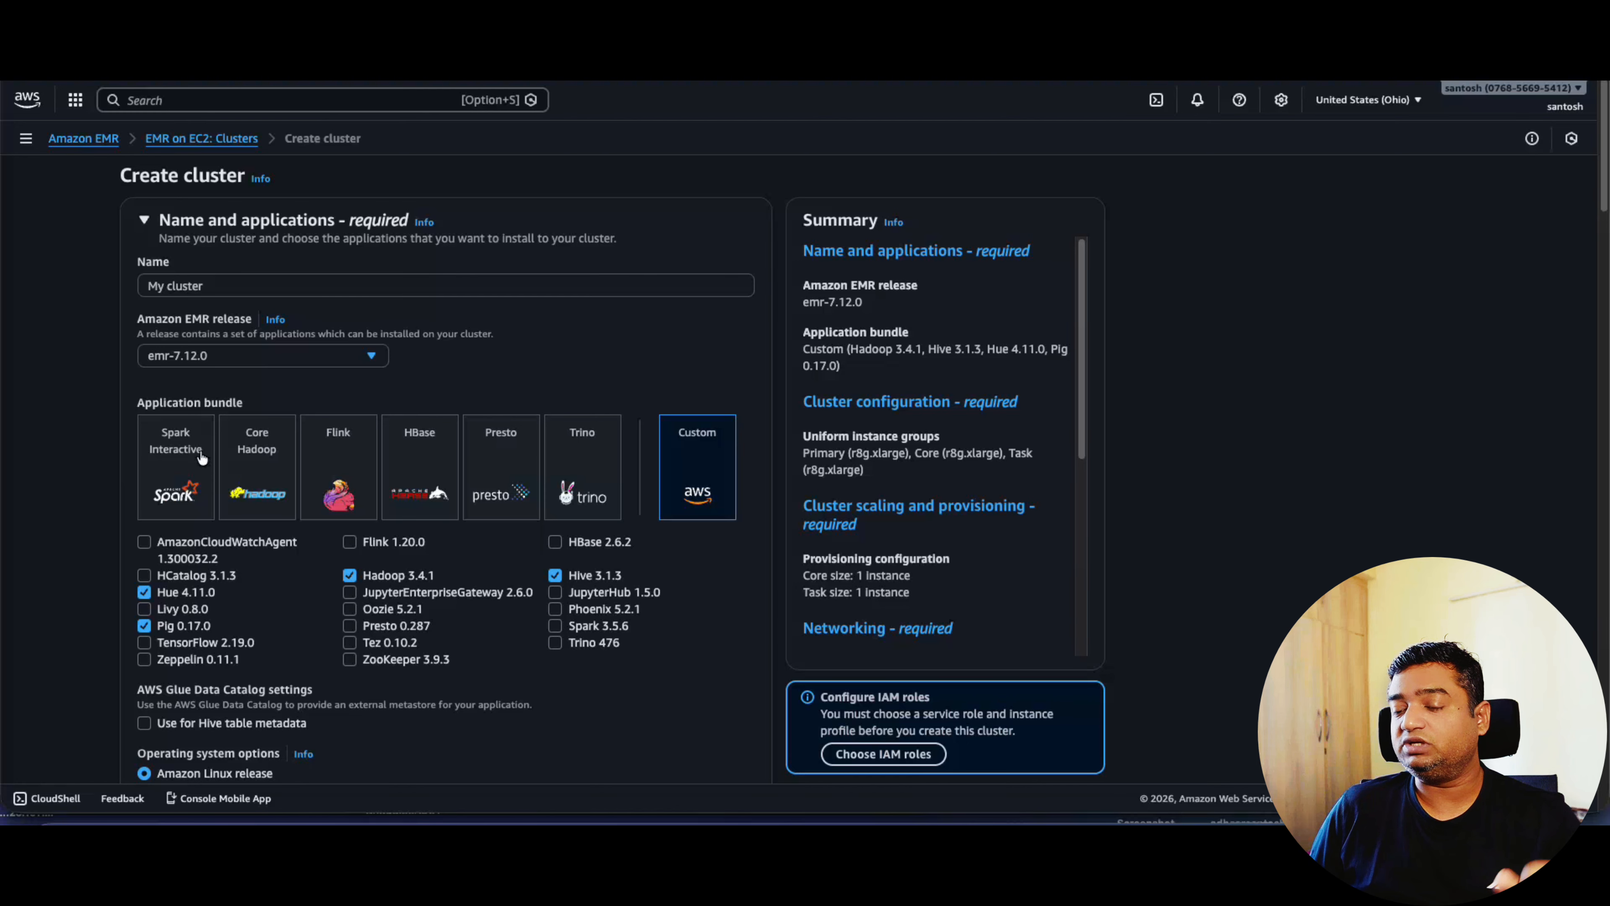
{"action": "left_click", "coordinate": [194, 466]}
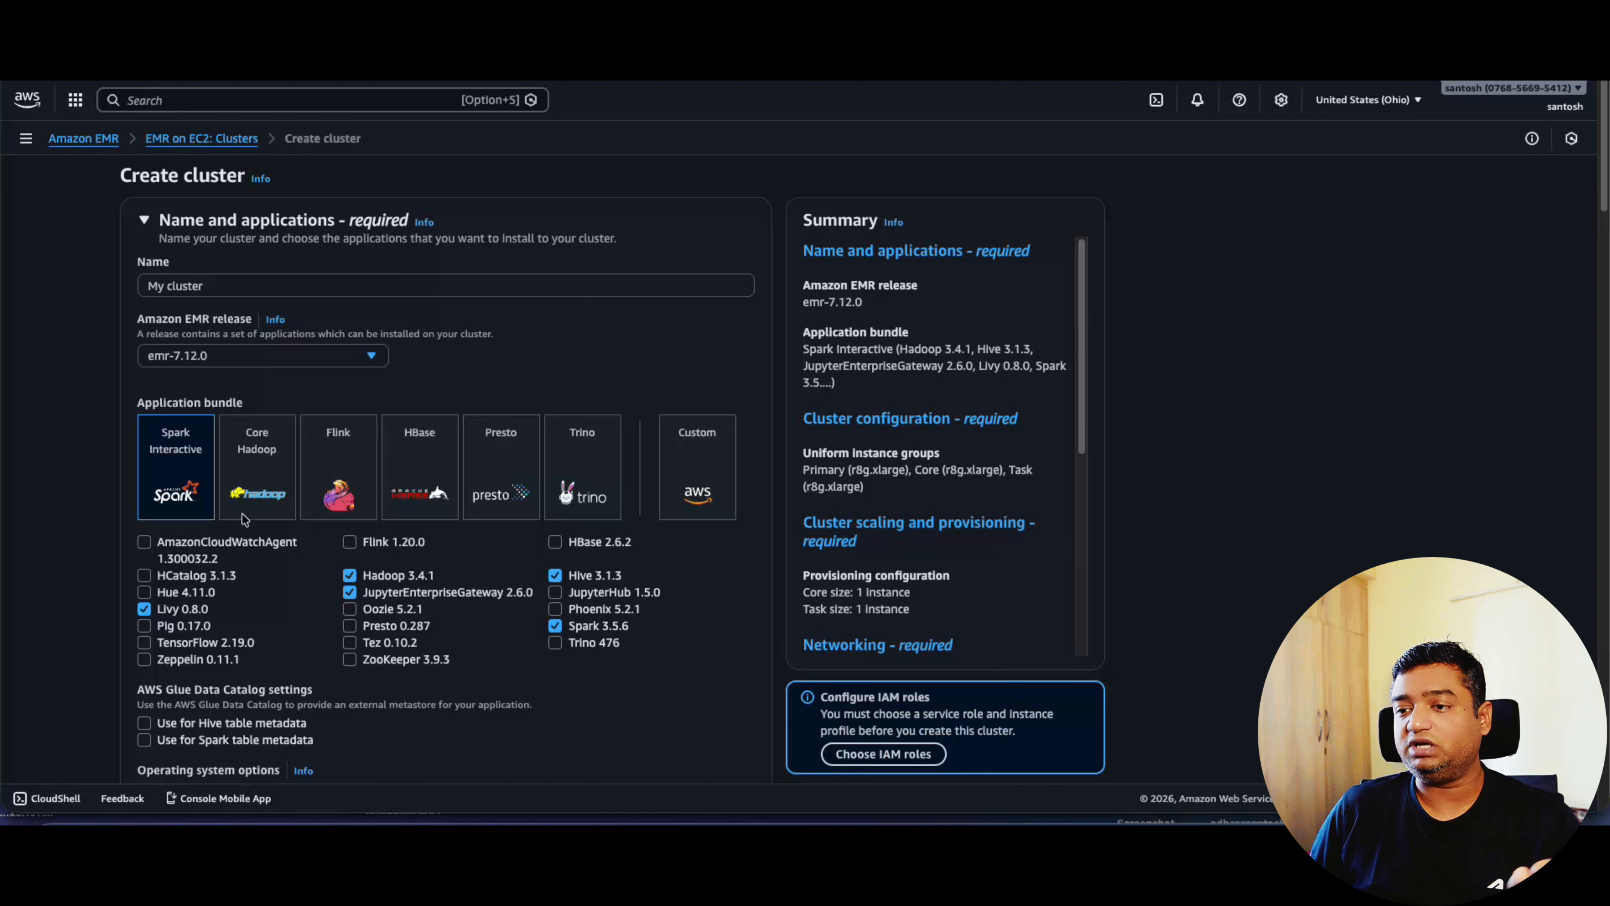
{"action": "left_click", "coordinate": [315, 356]}
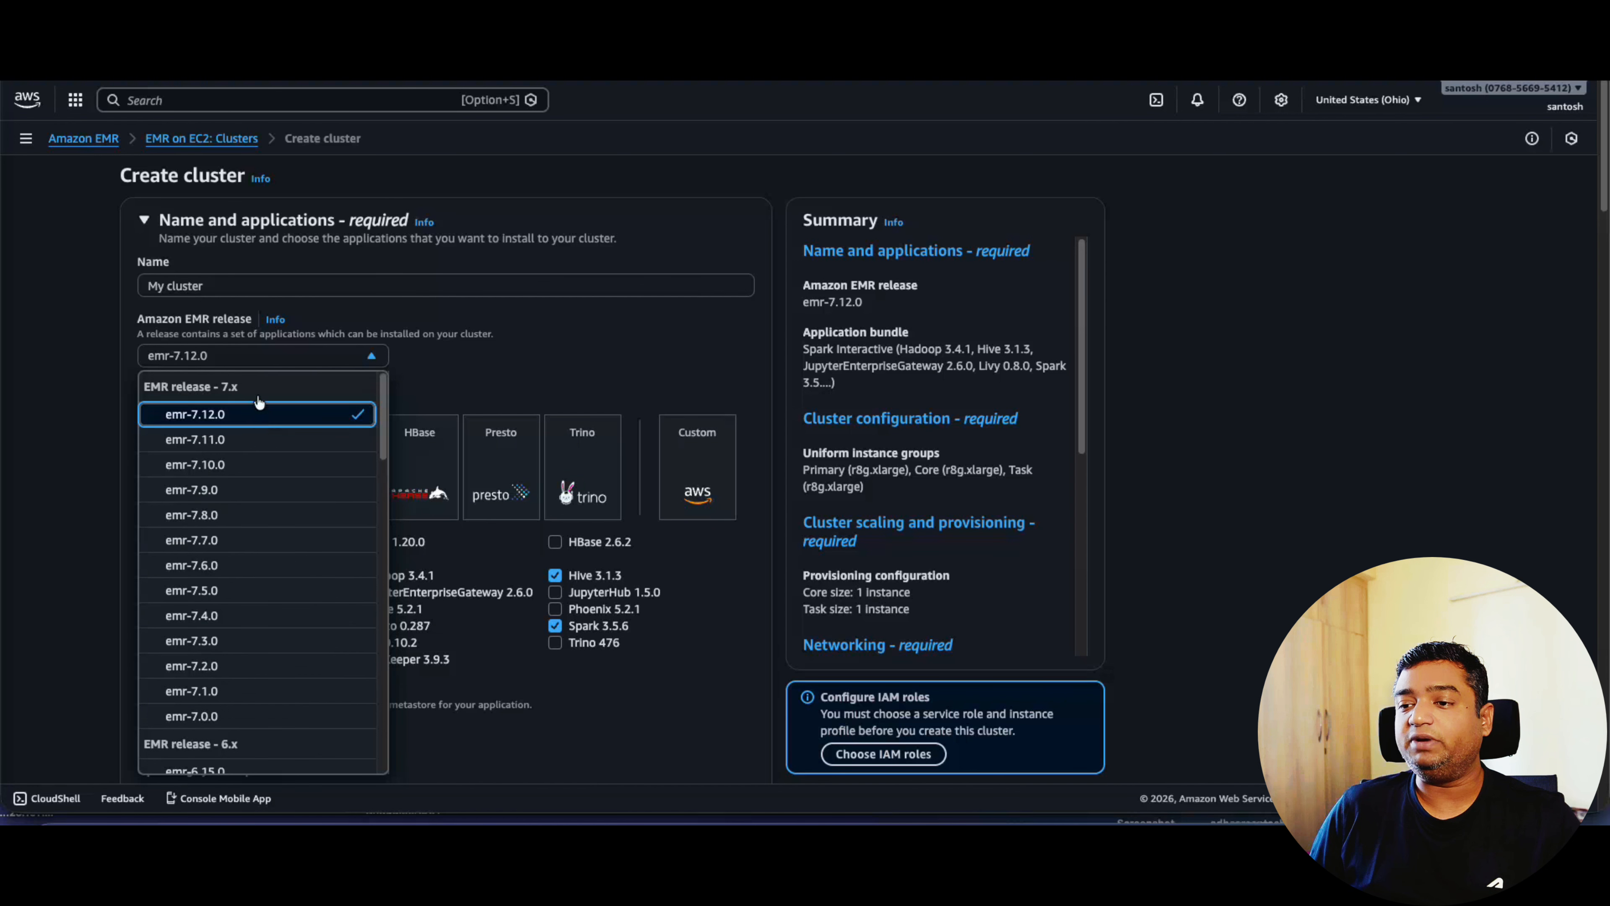
{"action": "left_click", "coordinate": [238, 590]}
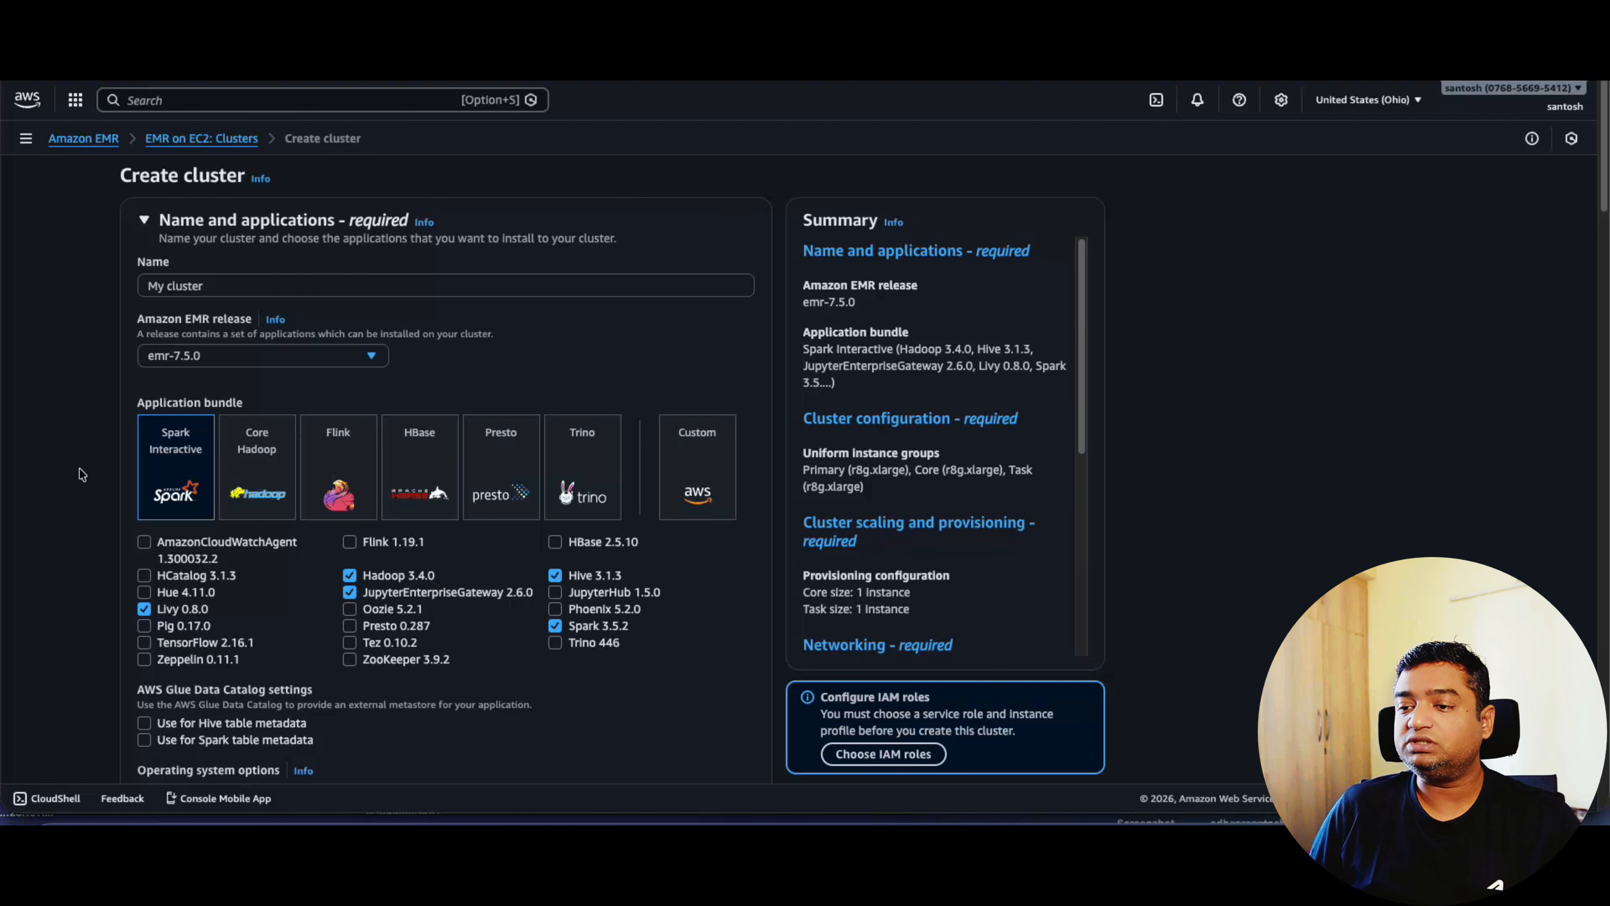
{"action": "left_click", "coordinate": [229, 356]}
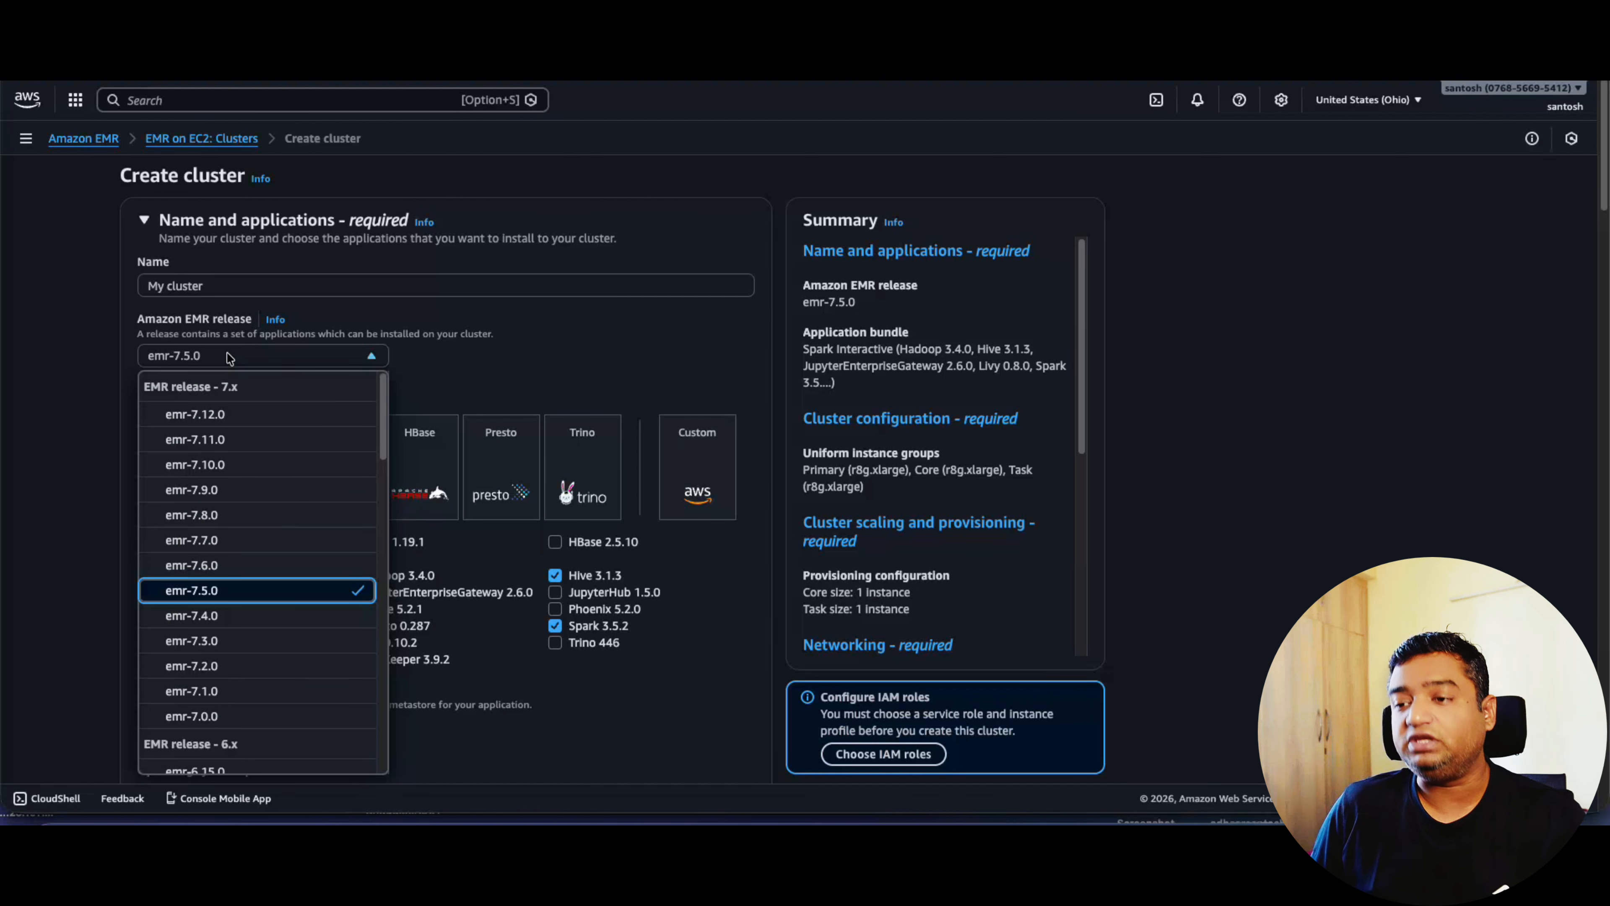
{"action": "left_click", "coordinate": [242, 414]}
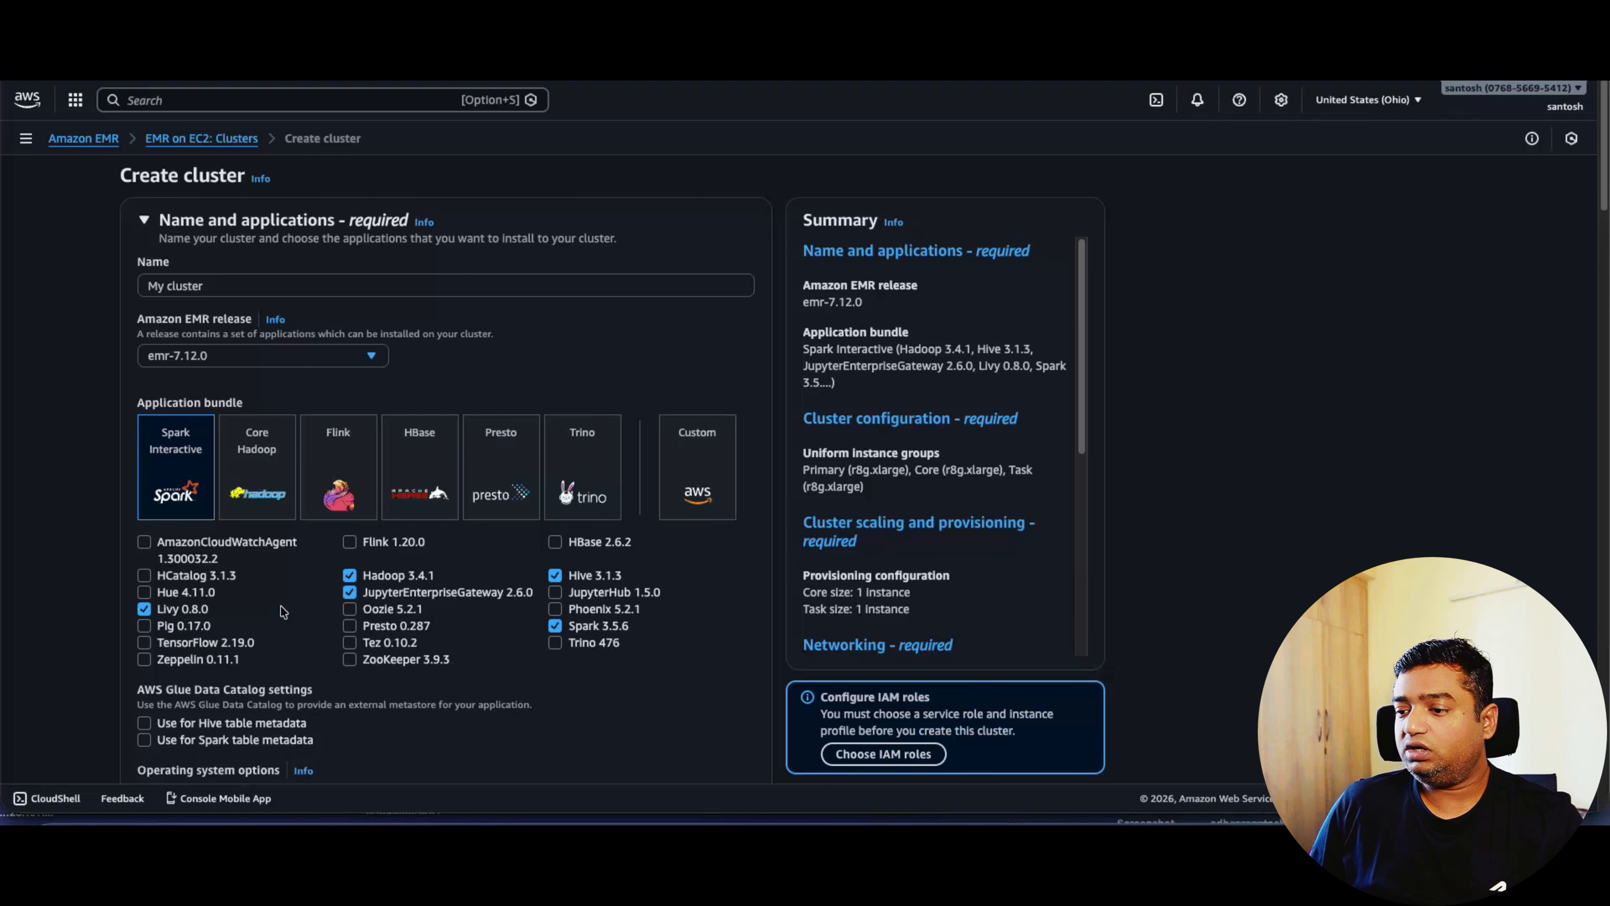
Try adding Pig 0.17.0 to the installed applications, and restore the Spark Interactive bundle.
{"action": "left_click", "coordinate": [144, 626]}
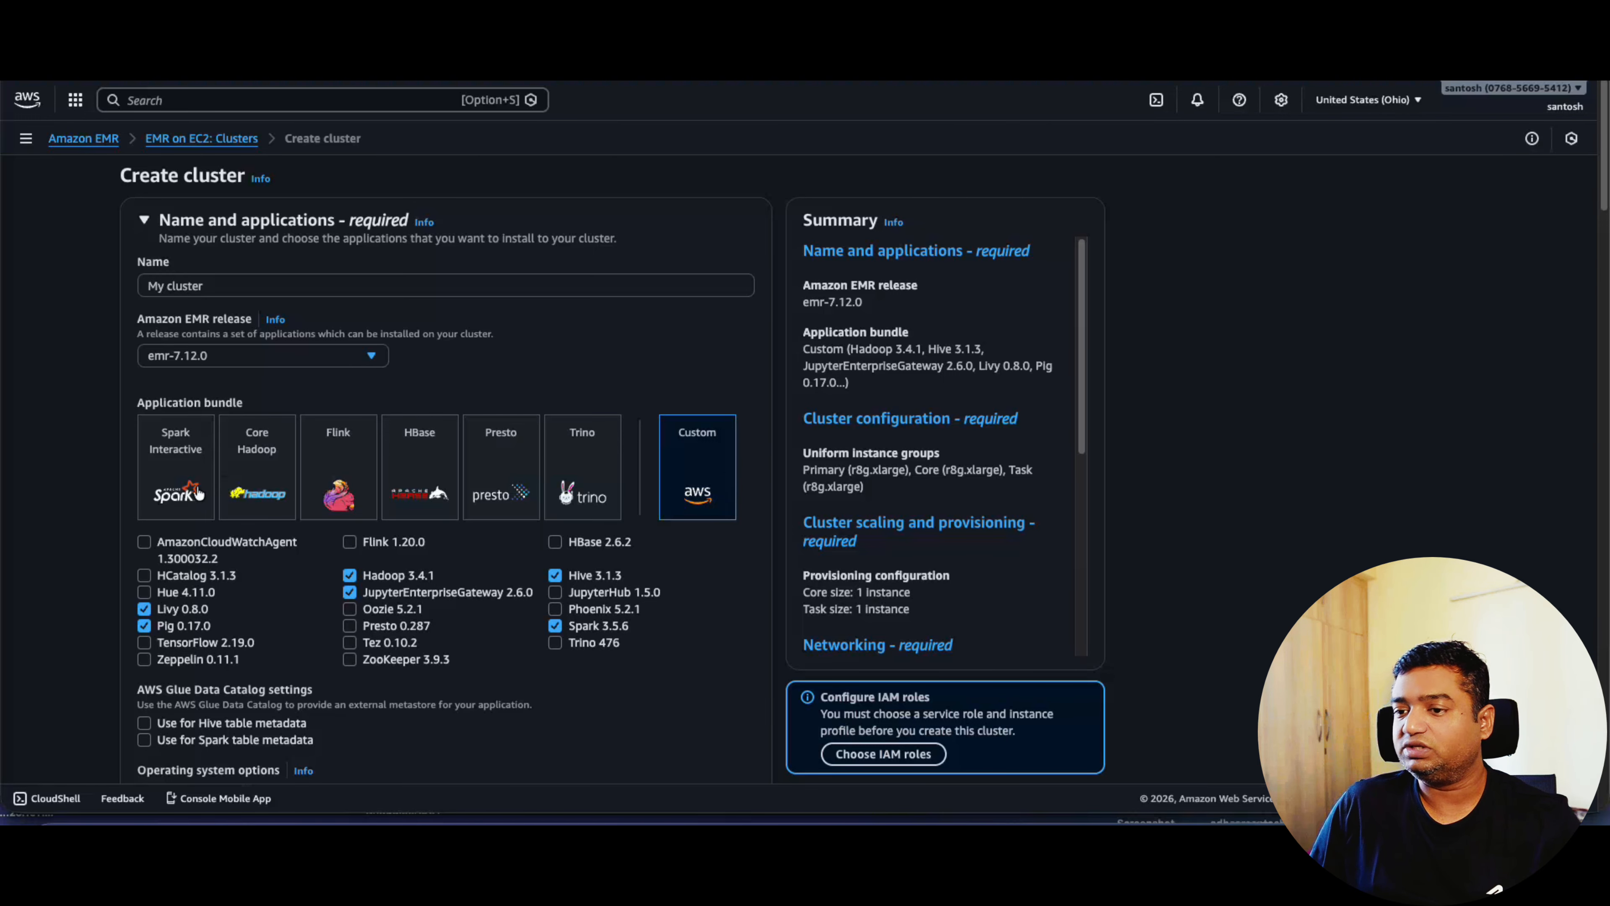
{"action": "left_click", "coordinate": [163, 479]}
{"action": "left_click", "coordinate": [162, 458]}
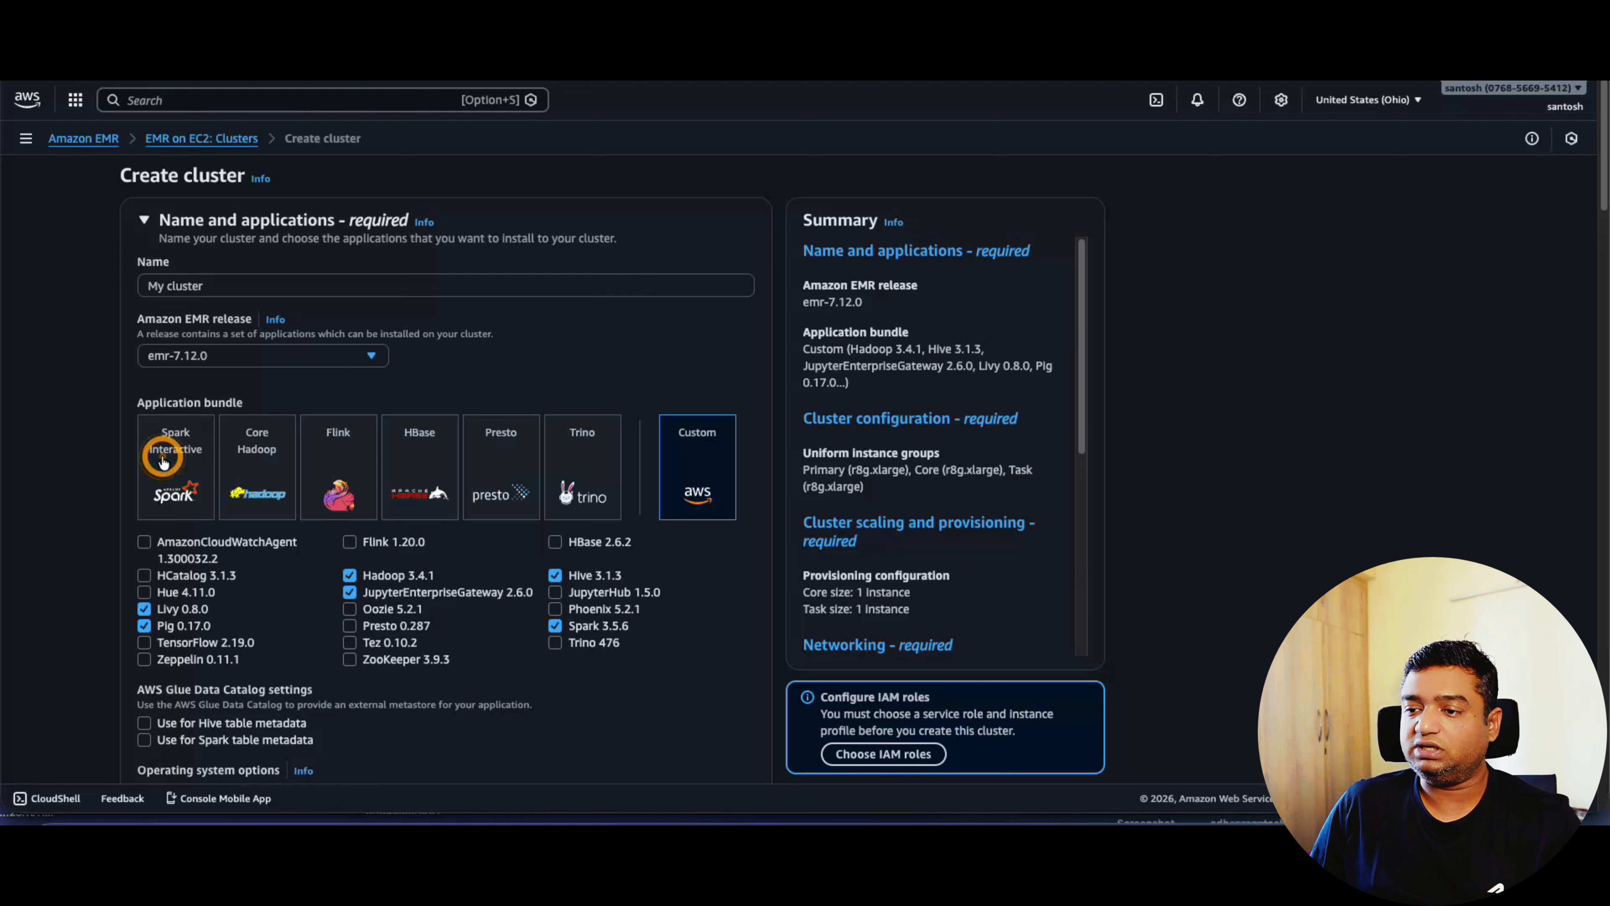
{"action": "left_click", "coordinate": [144, 625]}
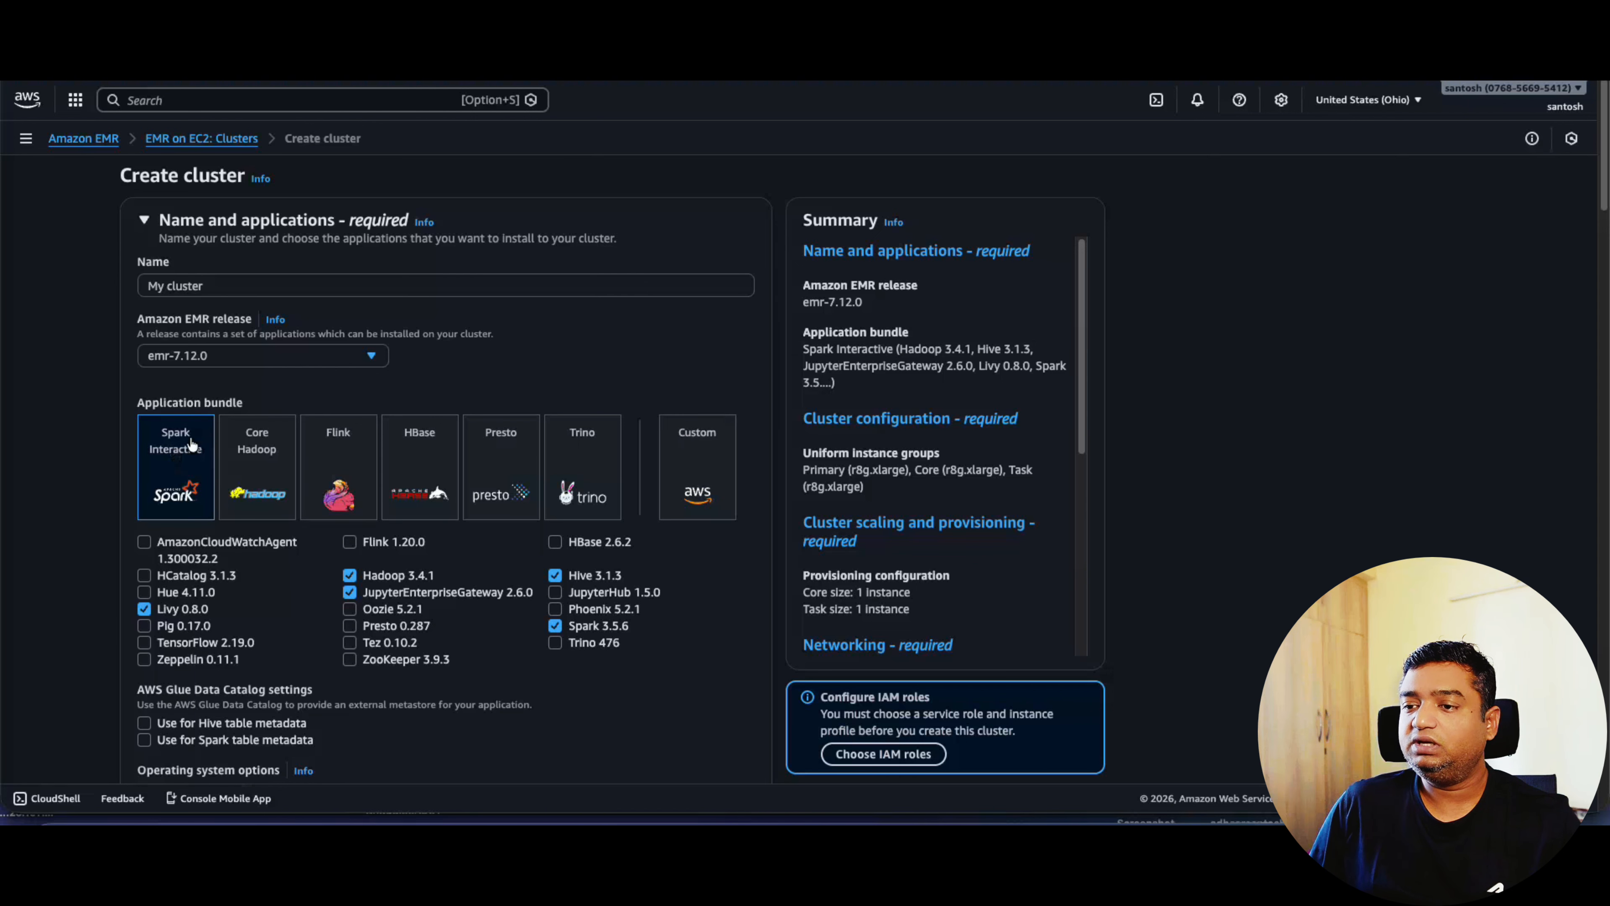
Replace the default cluster name with the owner's first name followed by "dataclass".
{"action": "left_click", "coordinate": [191, 286]}
{"action": "type", "text": "ssantosh"}
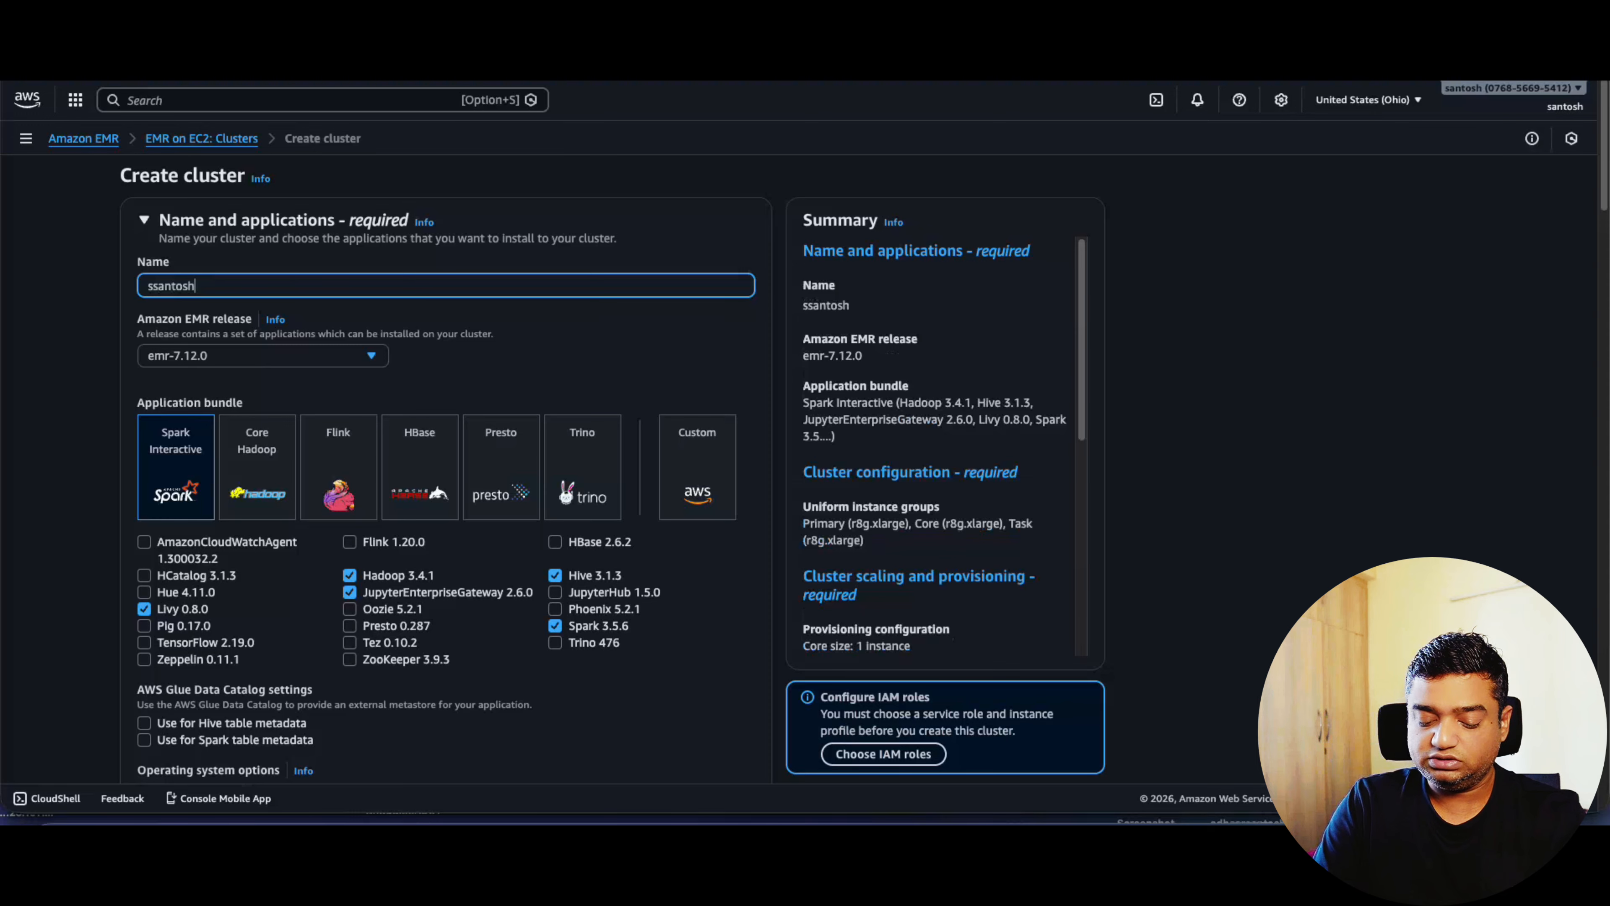
{"action": "type", "text": "dataclass"}
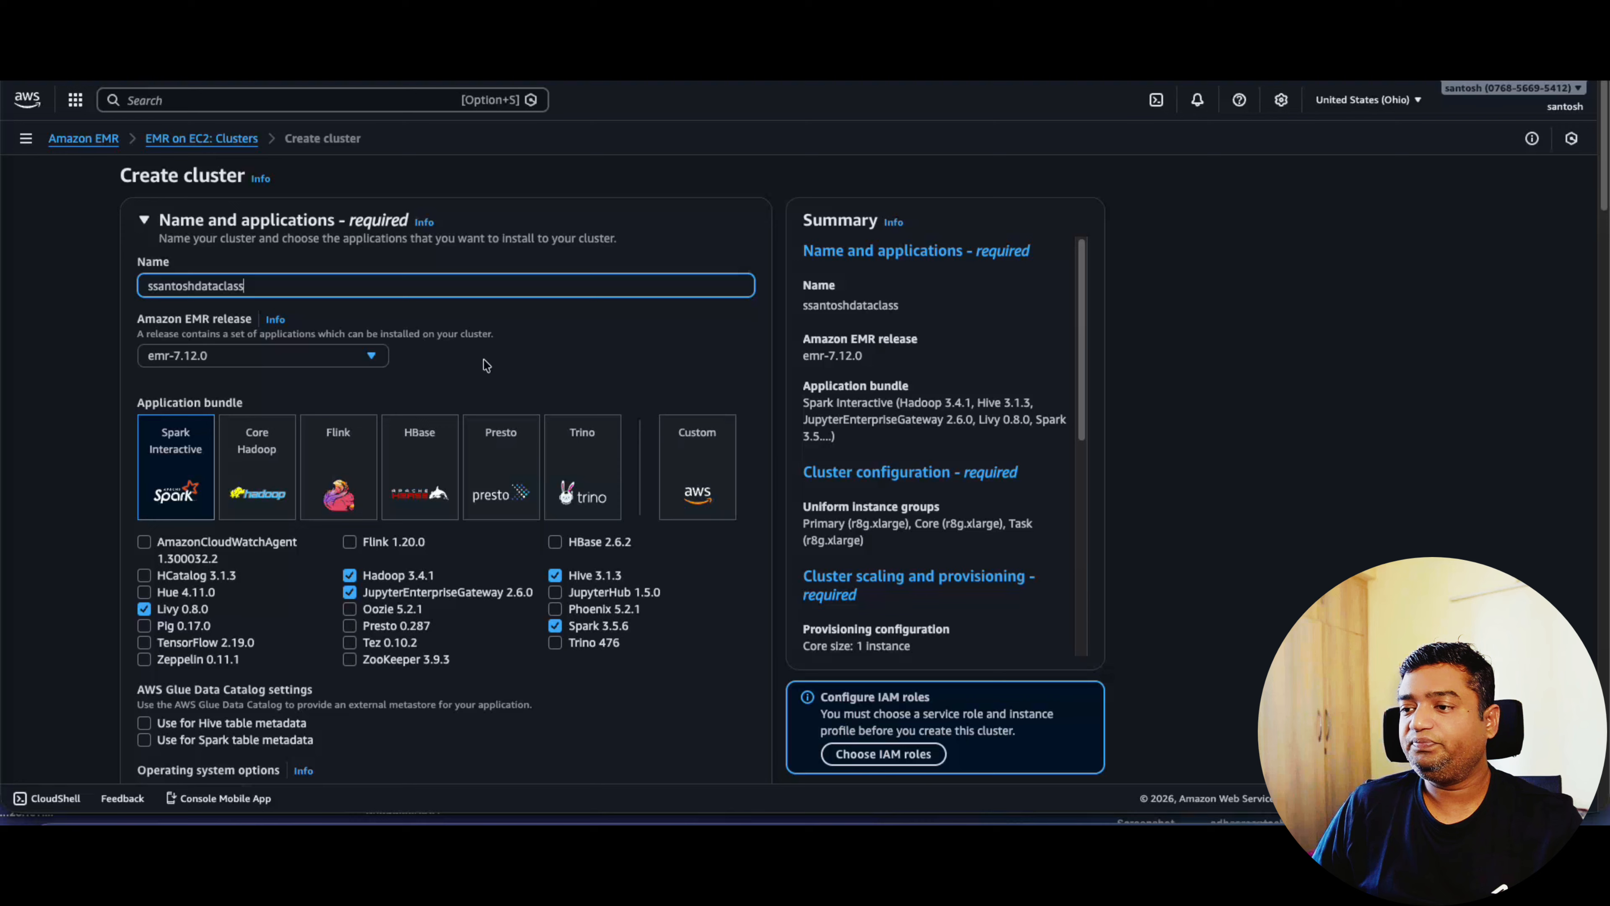
{"action": "left_click", "coordinate": [616, 364]}
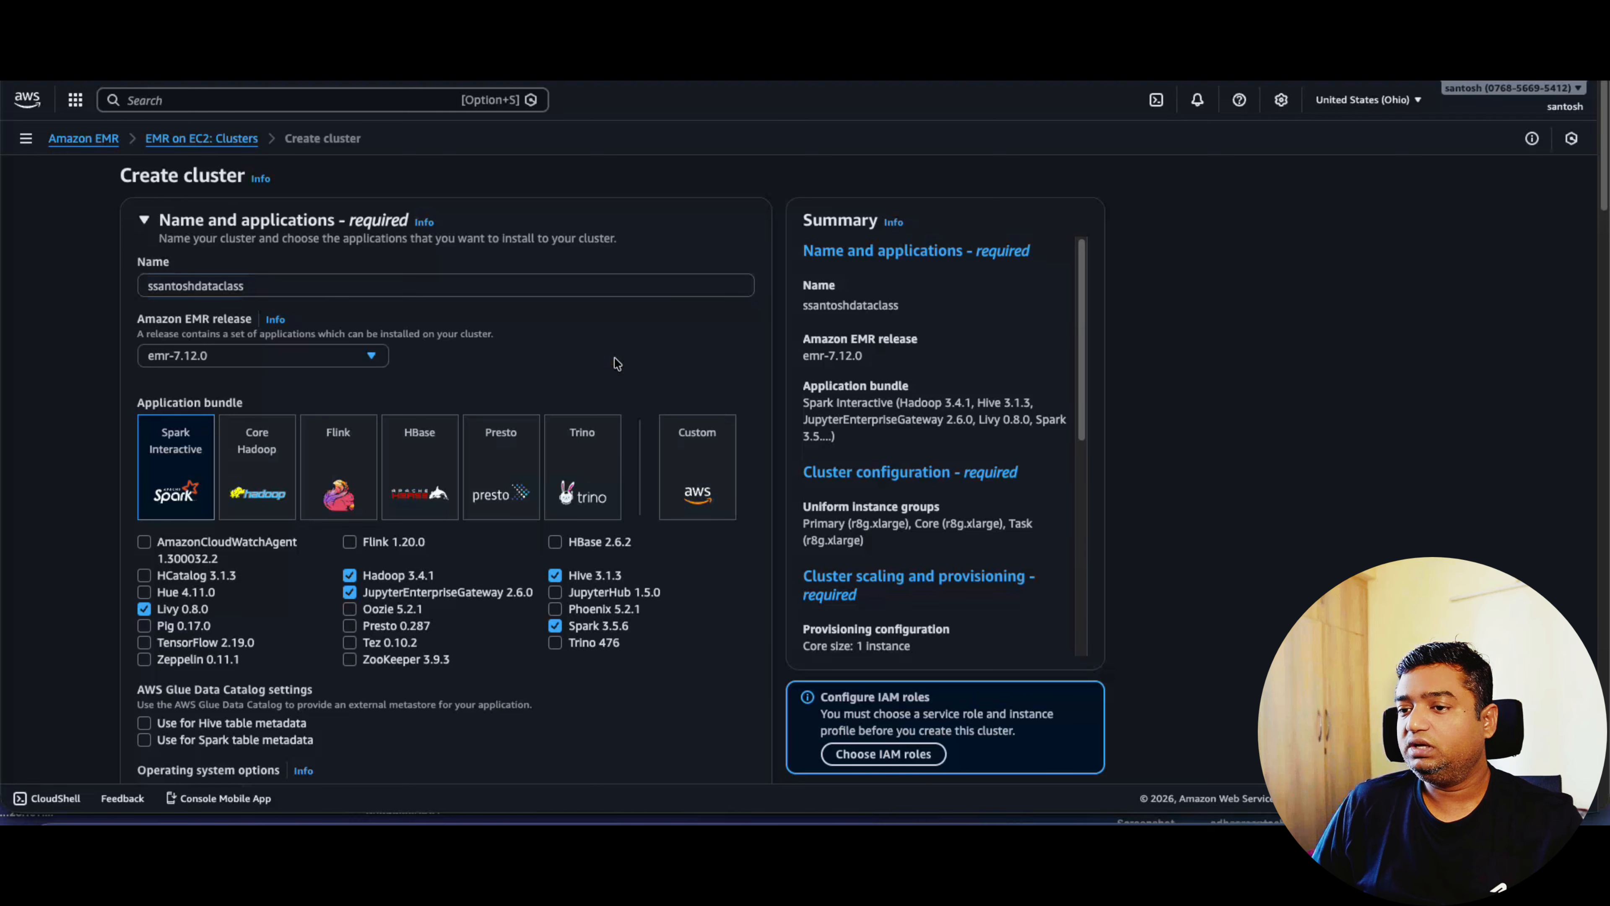
Remove the Task 1 of 1 instance group from the cluster's uniform instance groups.
{"action": "scroll", "coordinate": [616, 363], "scroll_direction": "down", "scroll_amount": 5}
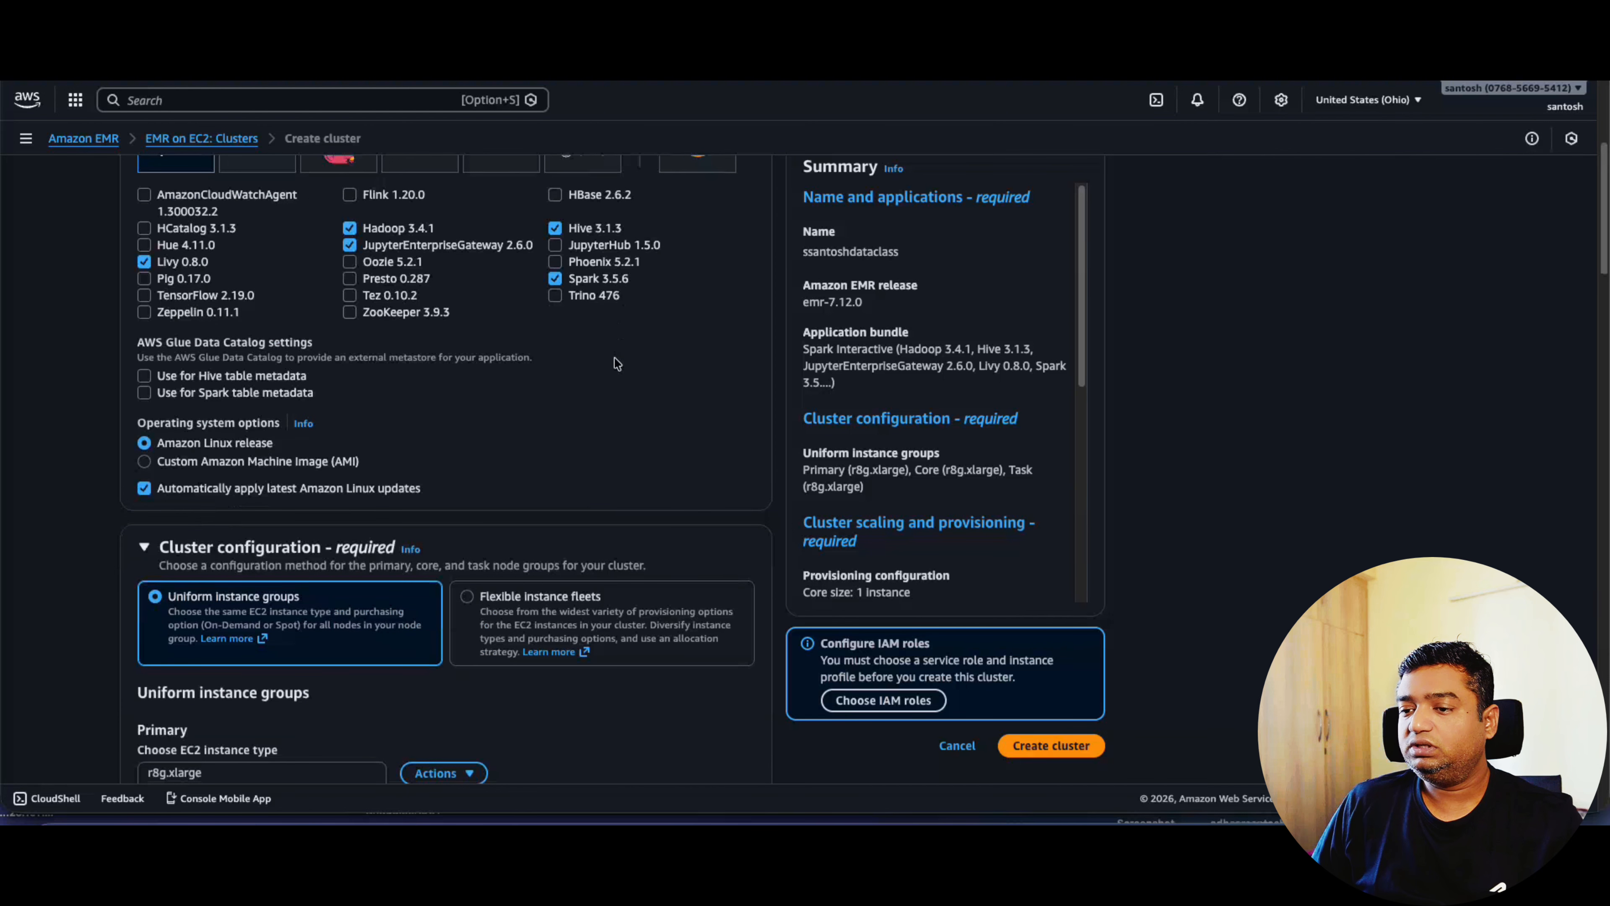
{"action": "scroll", "coordinate": [618, 364], "scroll_direction": "down", "scroll_amount": 1}
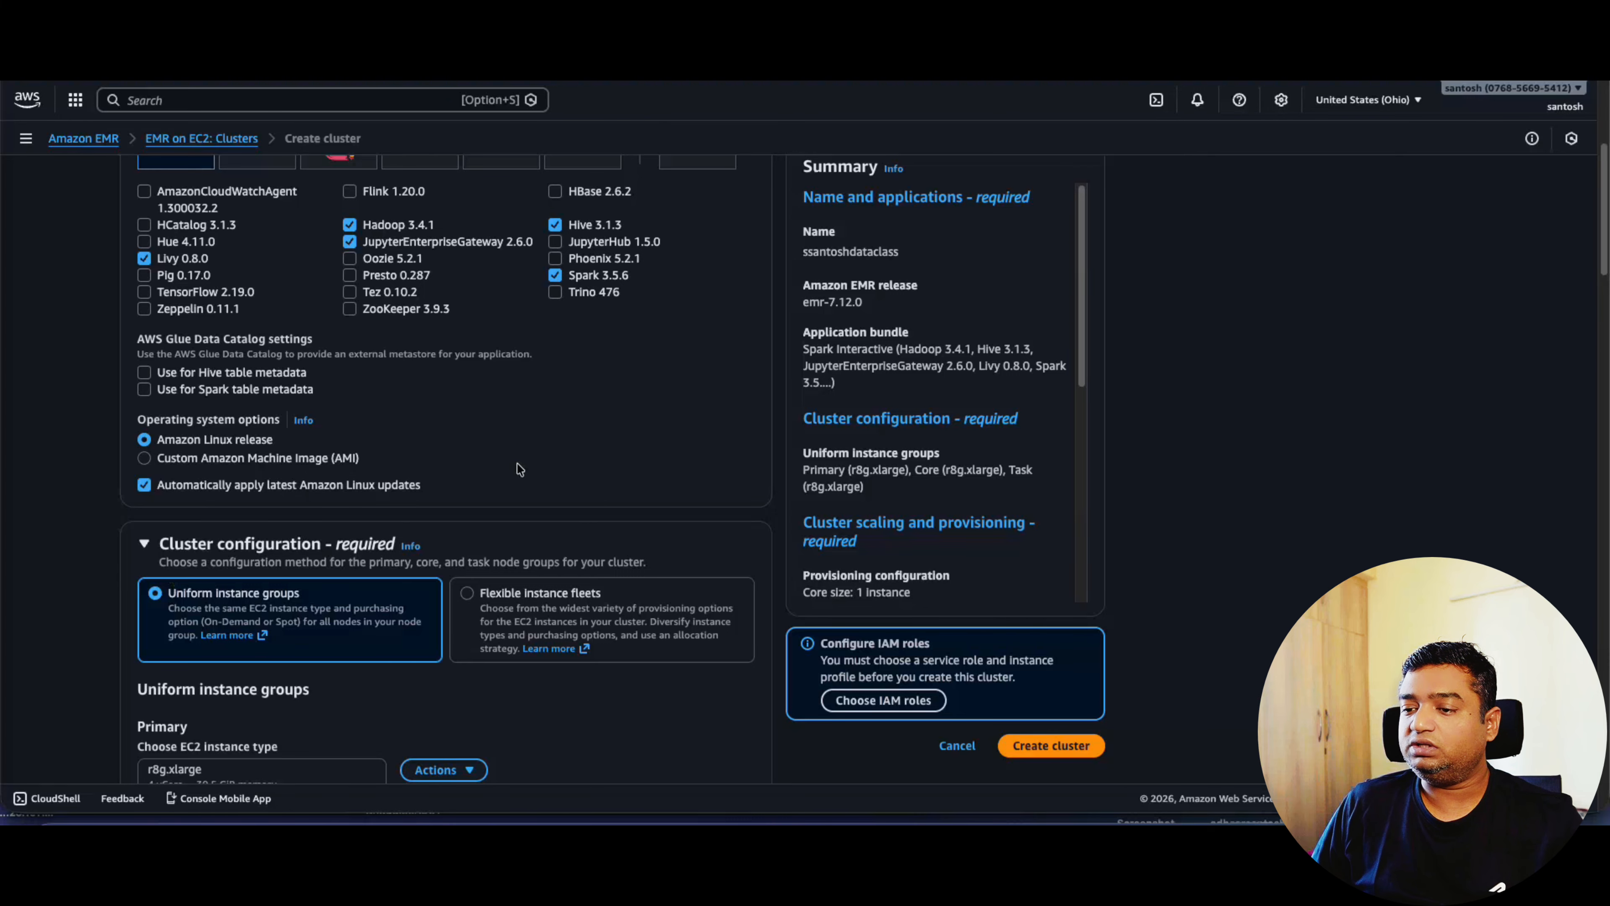
{"action": "scroll", "coordinate": [519, 469], "scroll_direction": "down", "scroll_amount": 2}
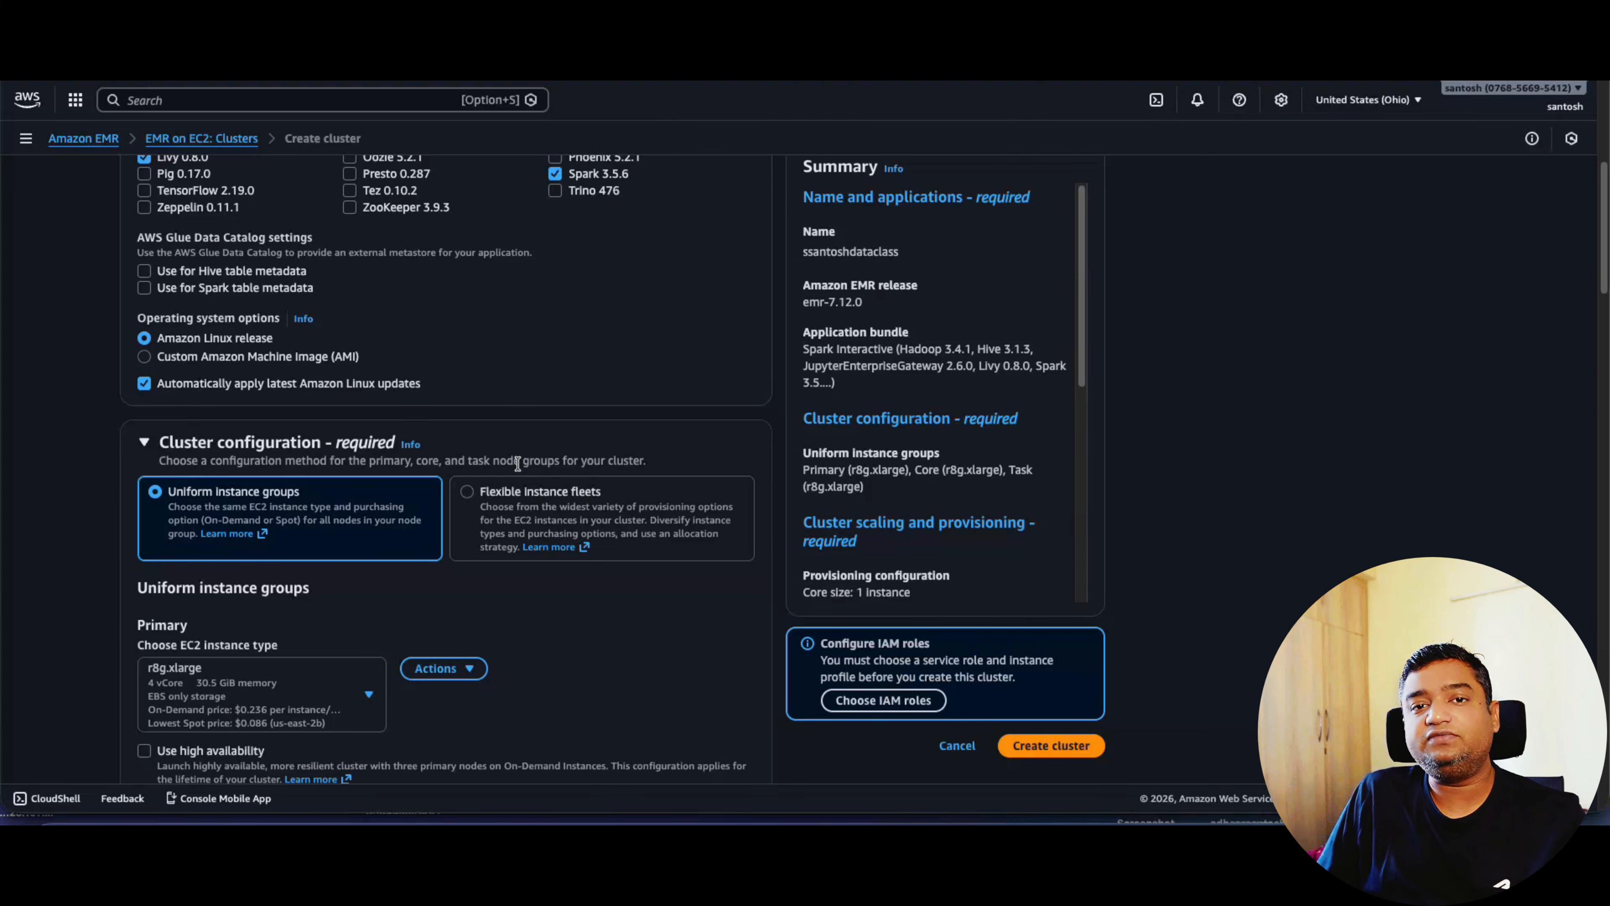
{"action": "scroll", "coordinate": [518, 463], "scroll_direction": "down", "scroll_amount": 6}
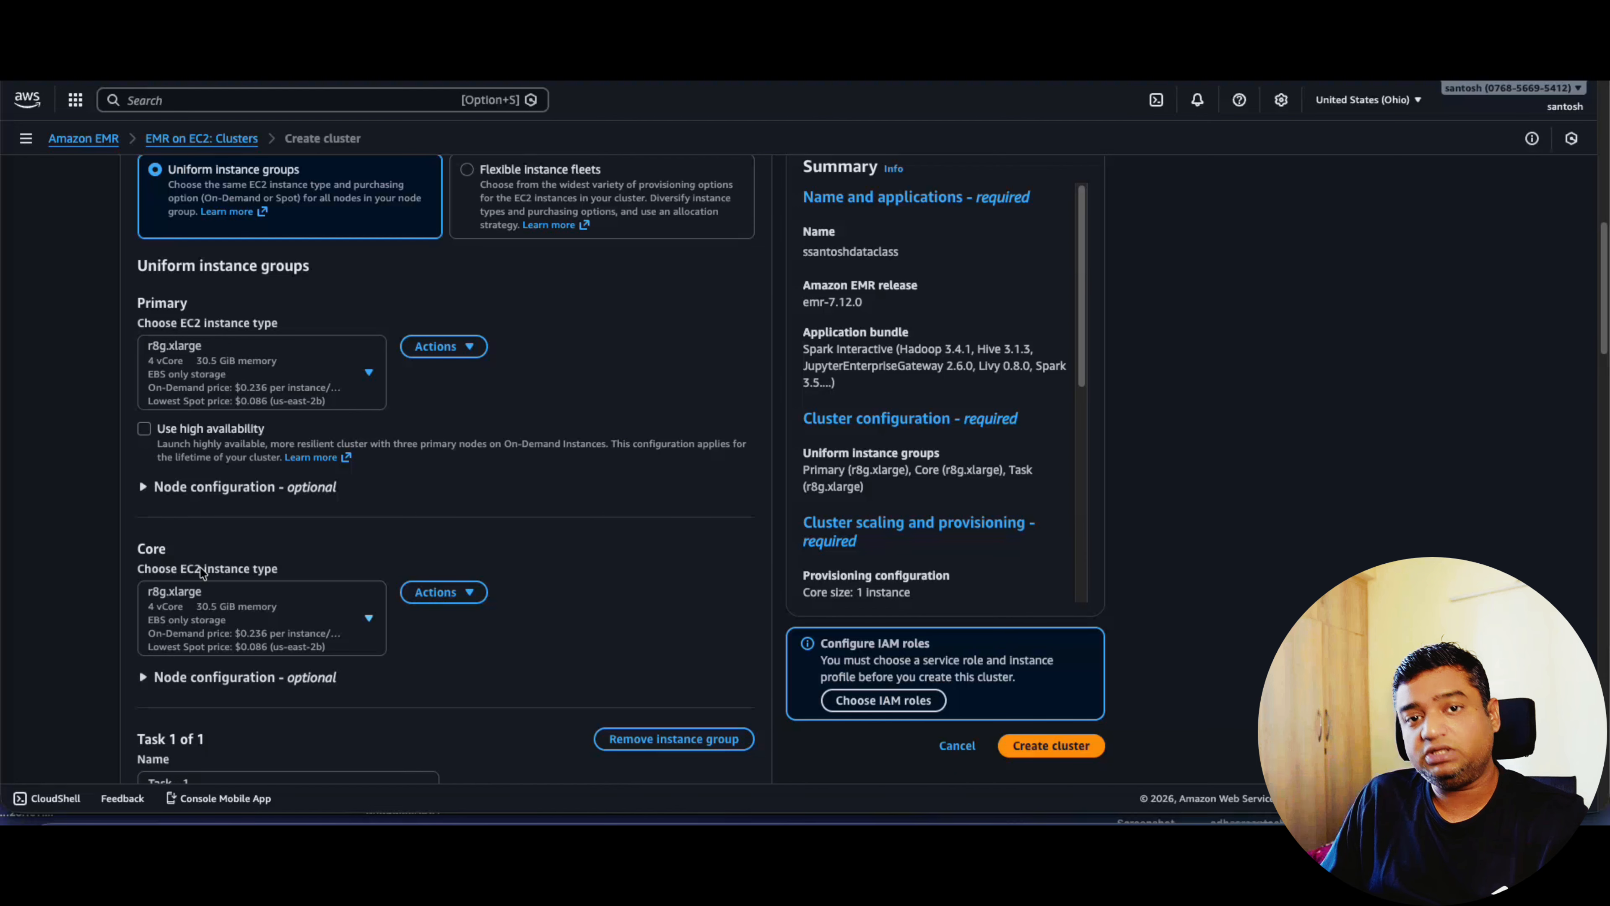
{"action": "scroll", "coordinate": [201, 571], "scroll_direction": "down", "scroll_amount": 3}
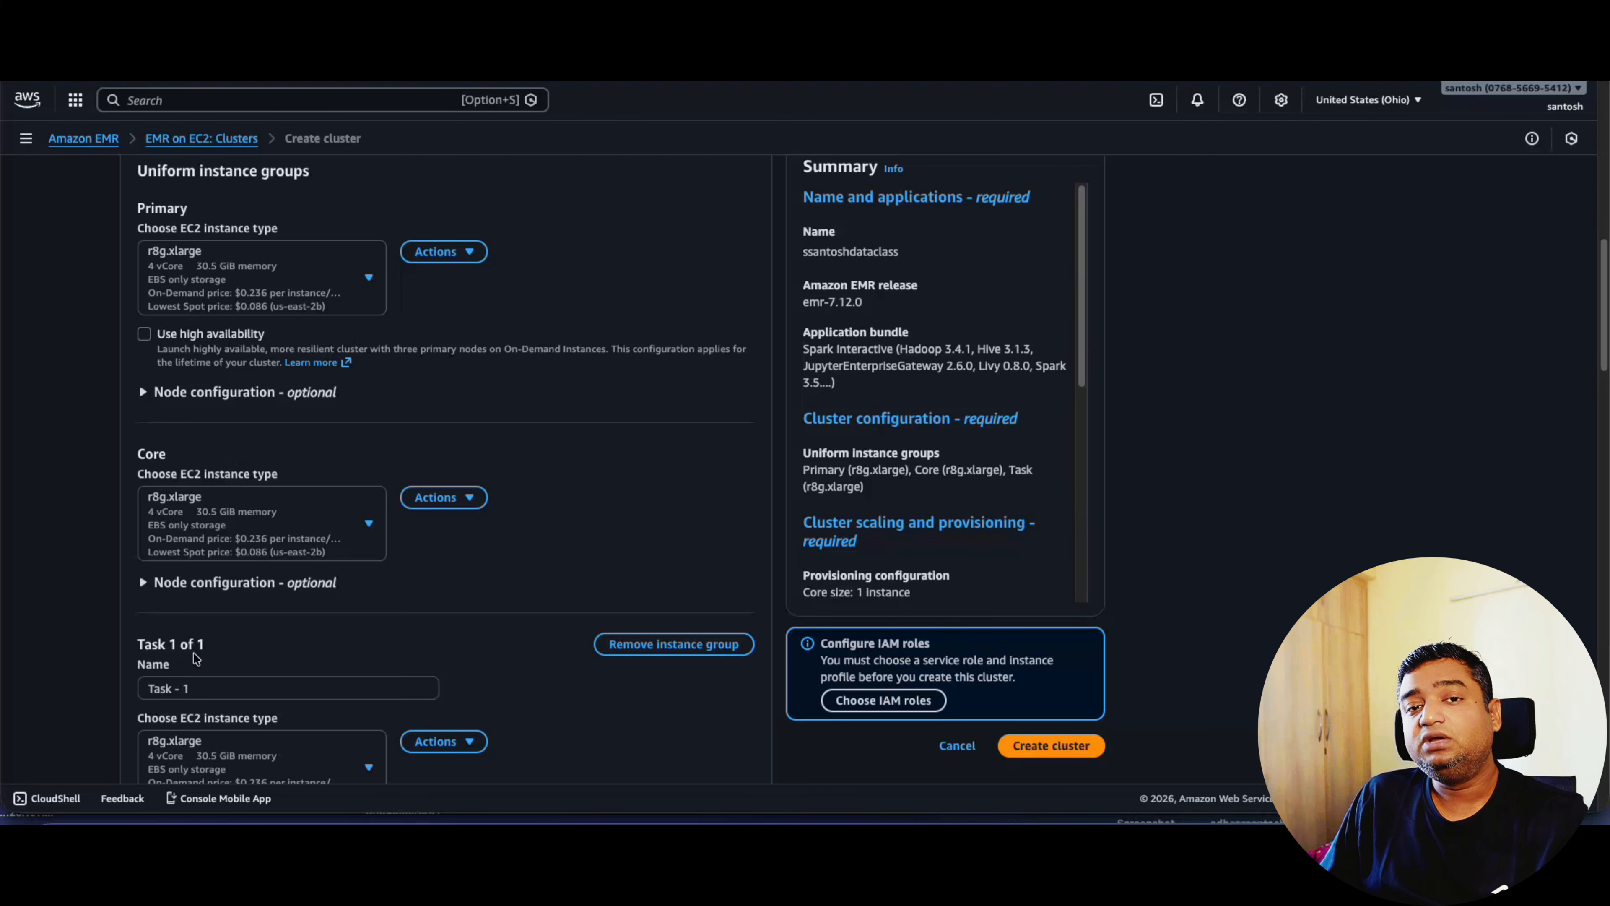
{"action": "scroll", "coordinate": [195, 659], "scroll_direction": "up", "scroll_amount": 1}
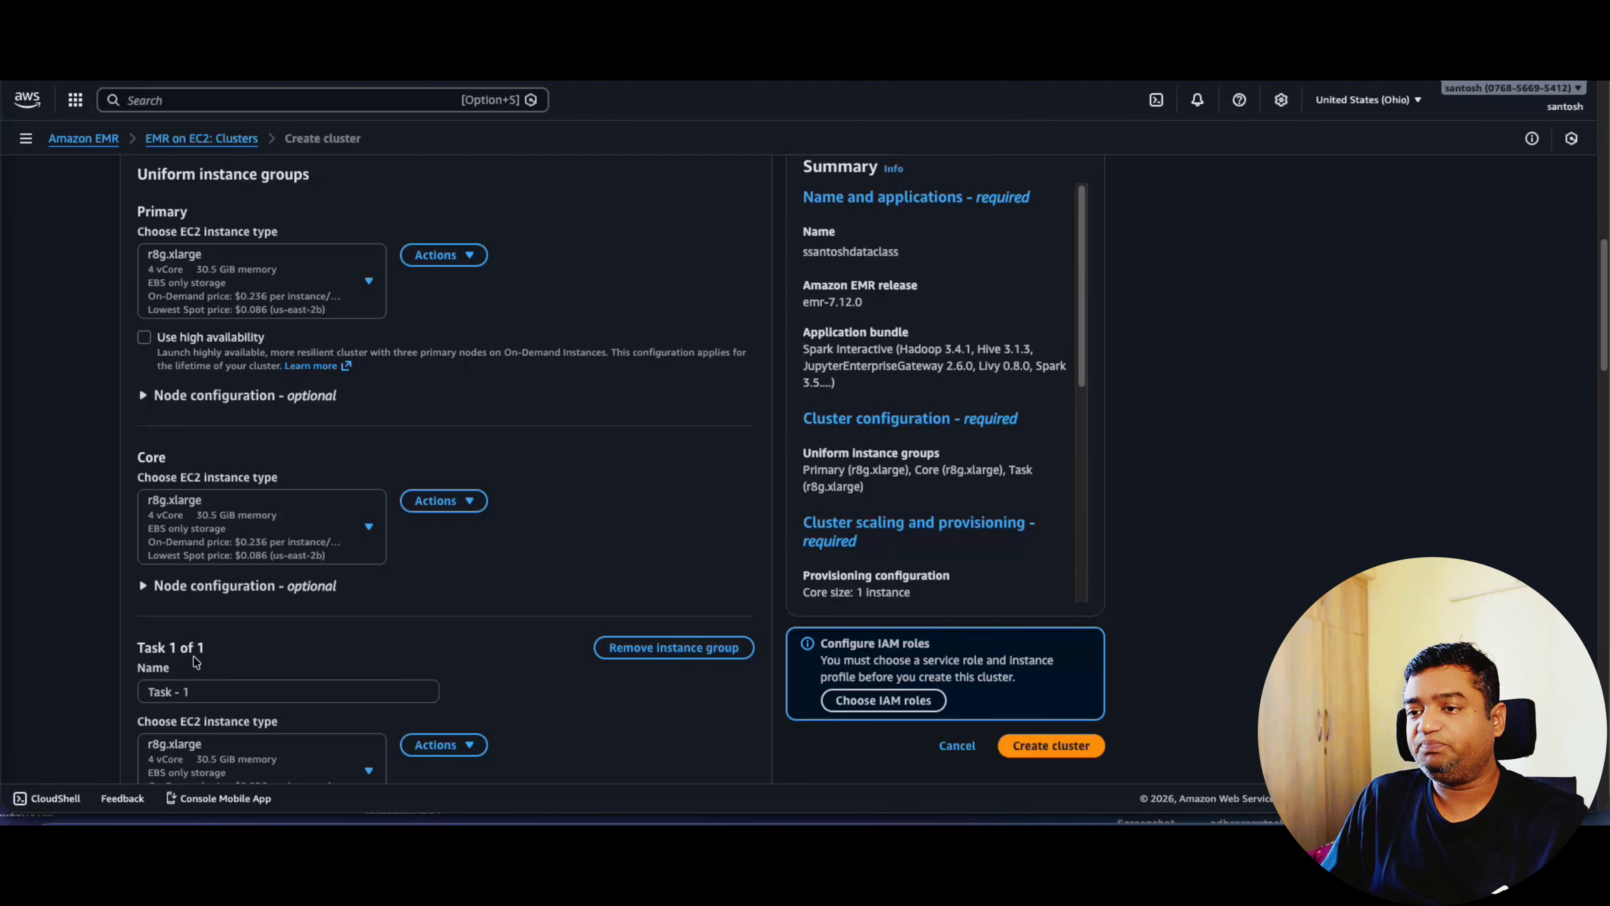
{"action": "scroll", "coordinate": [196, 659], "scroll_direction": "up", "scroll_amount": 2}
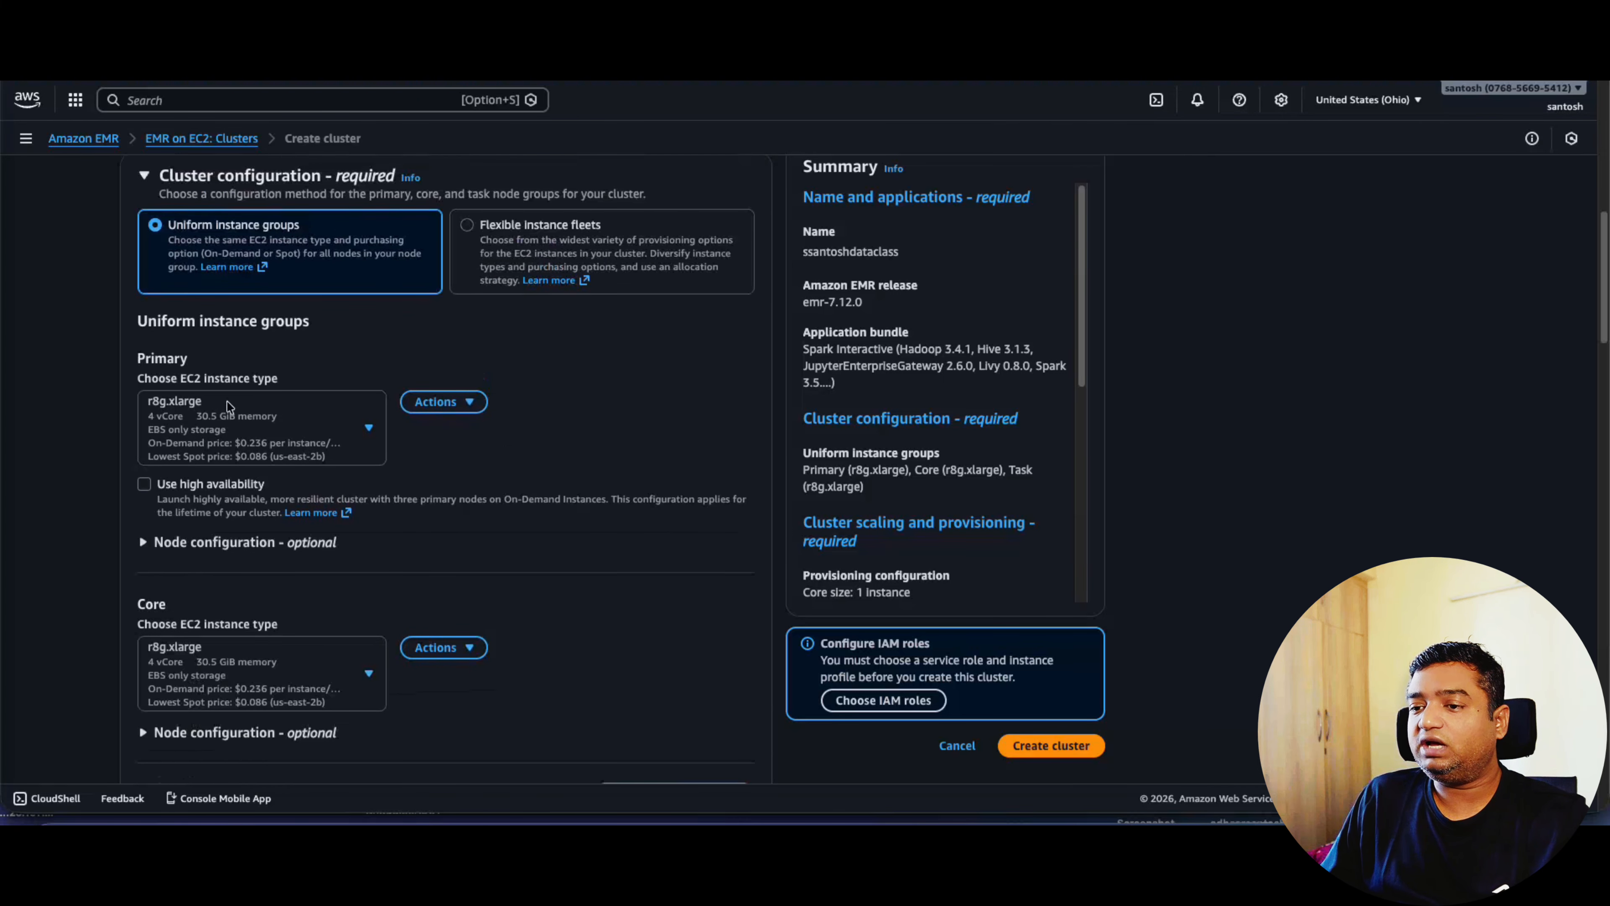
{"action": "scroll", "coordinate": [246, 713], "scroll_direction": "down", "scroll_amount": 5}
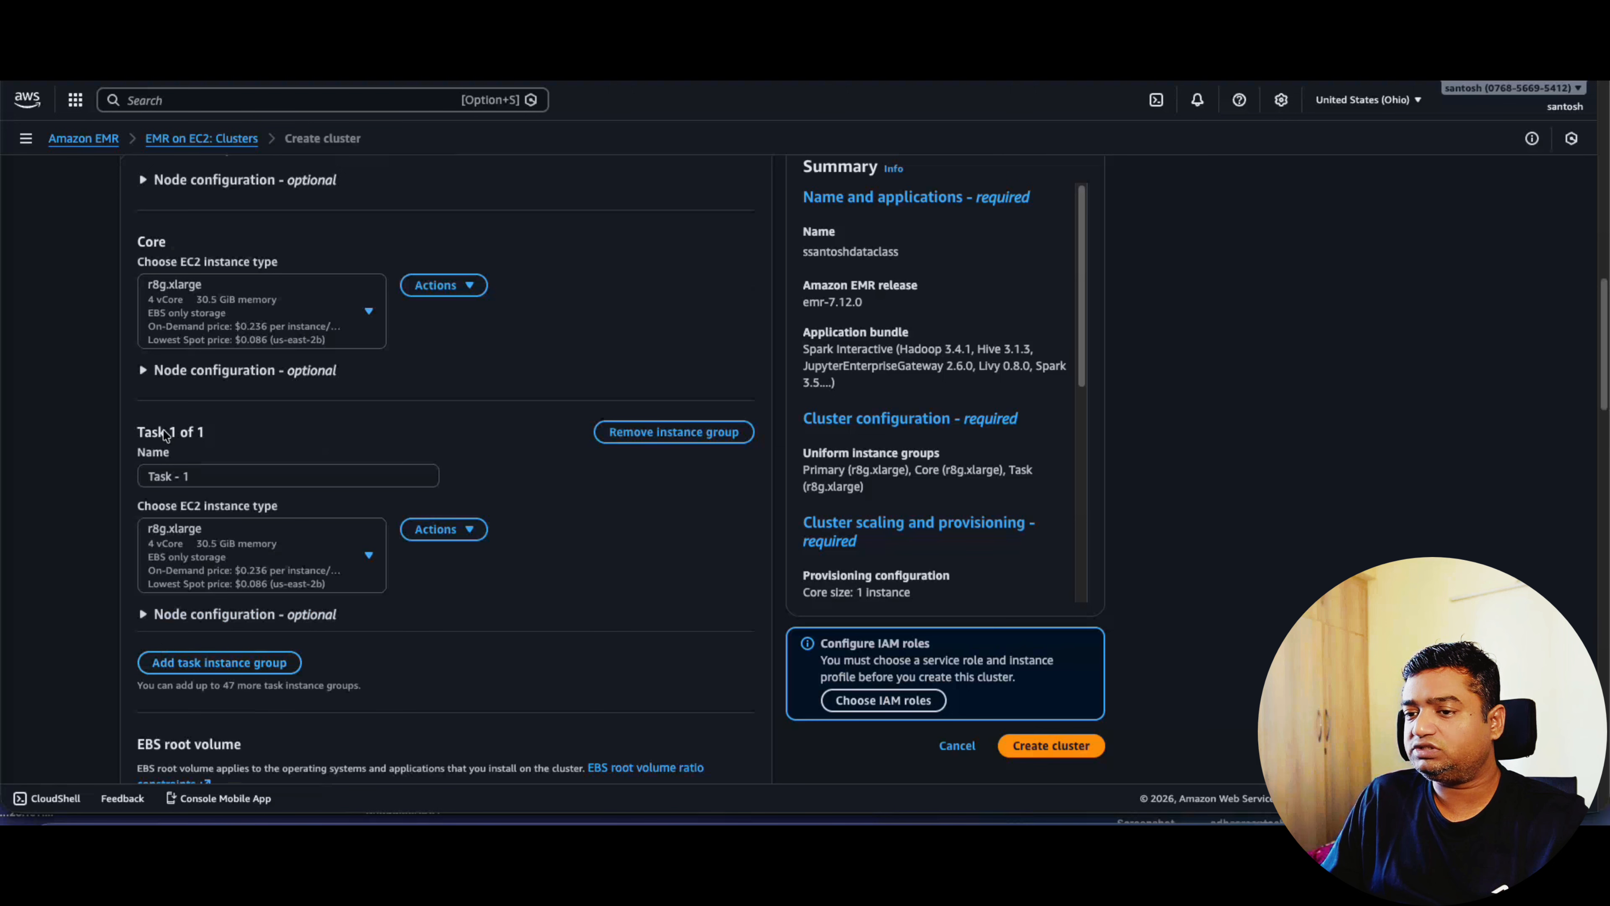
{"action": "left_click", "coordinate": [672, 431]}
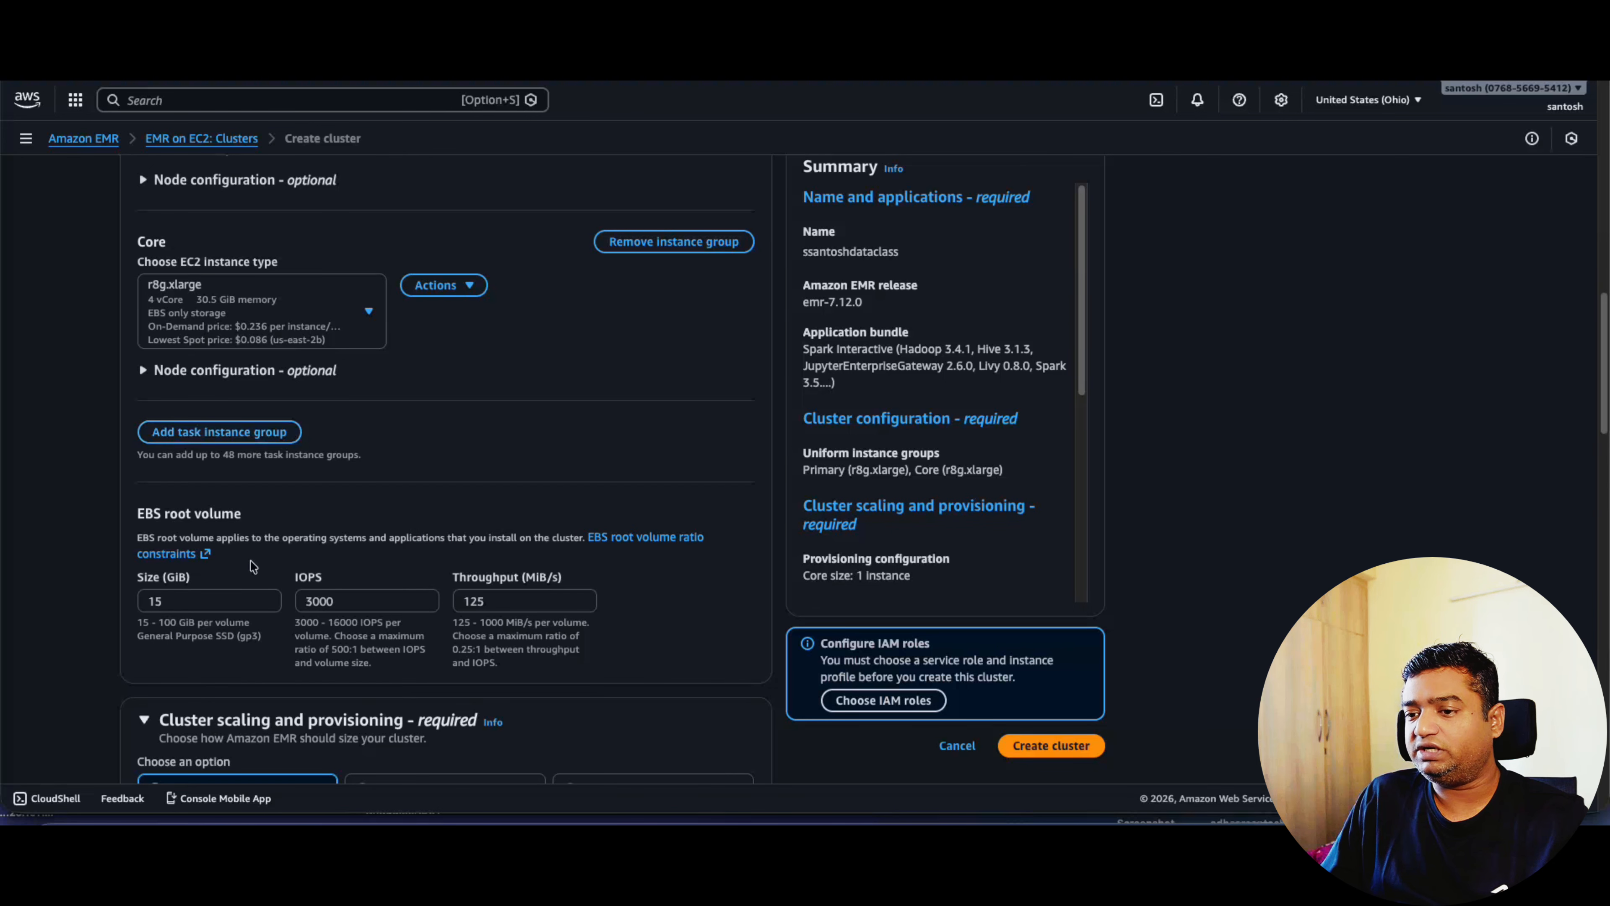
Set the primary node's EC2 instance type to c4.2xlarge.
{"action": "scroll", "coordinate": [193, 456], "scroll_direction": "up", "scroll_amount": 4}
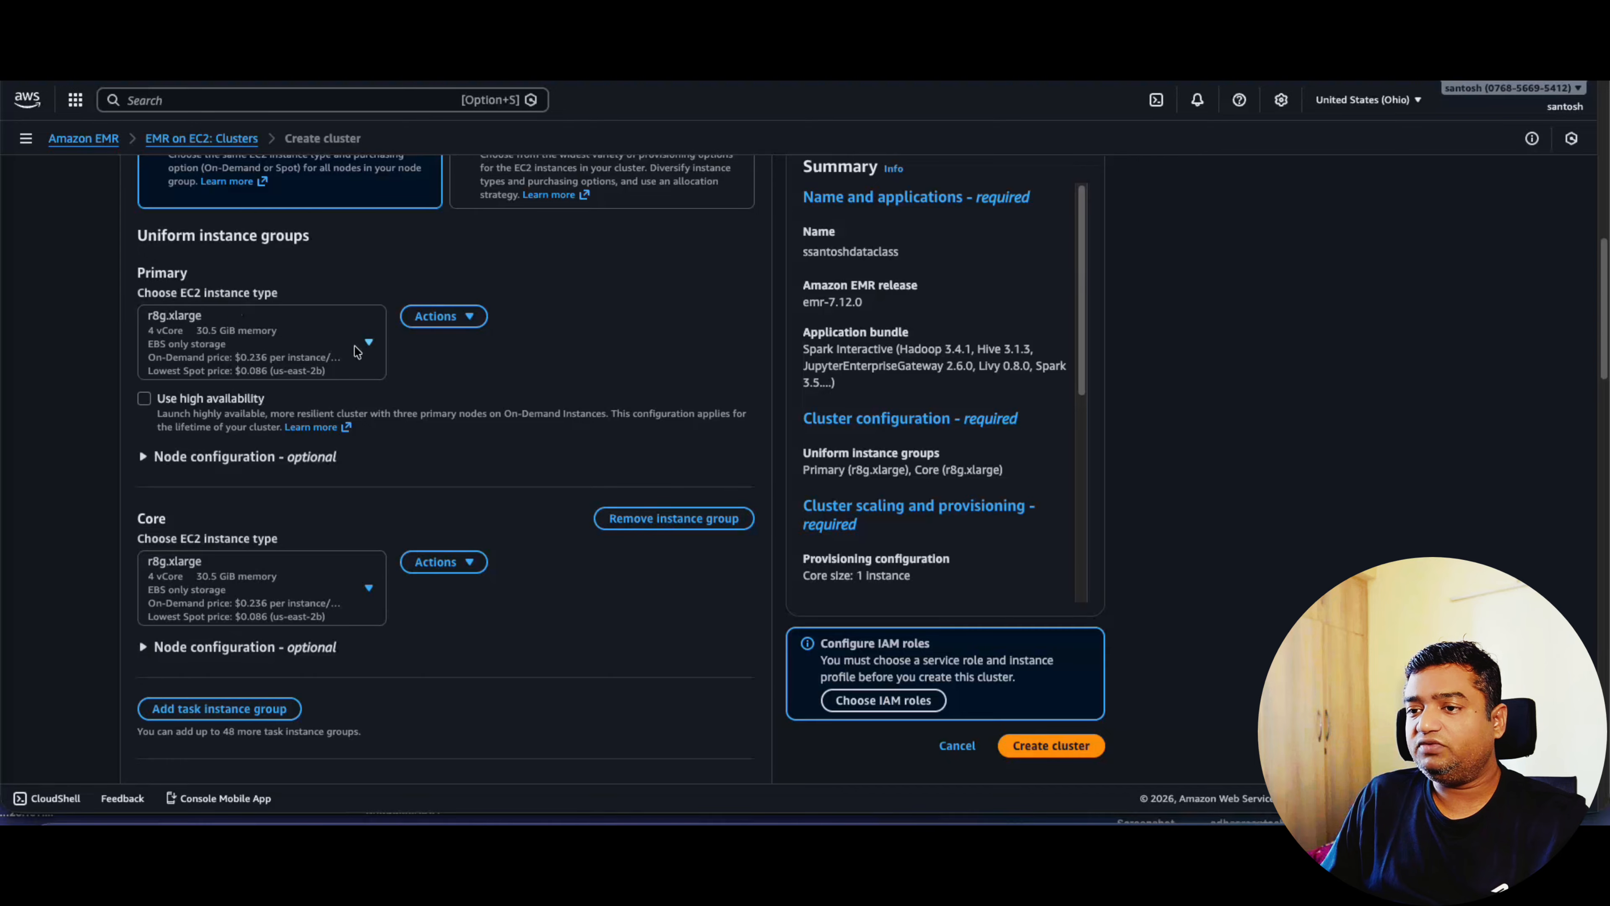
{"action": "left_click", "coordinate": [368, 343]}
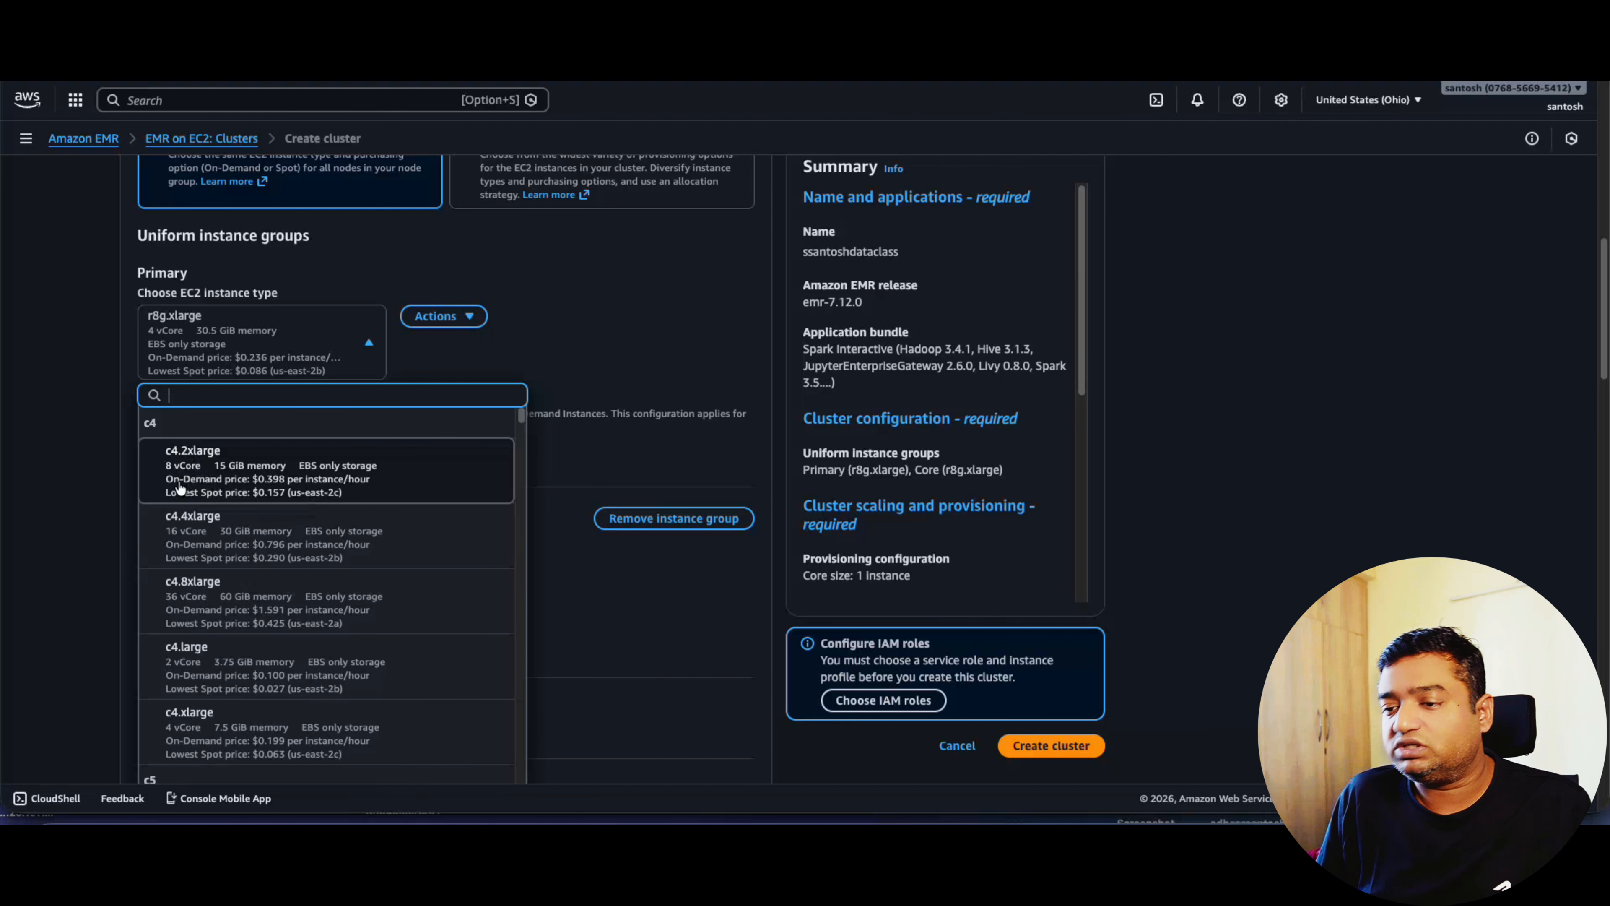
{"action": "left_click", "coordinate": [261, 474]}
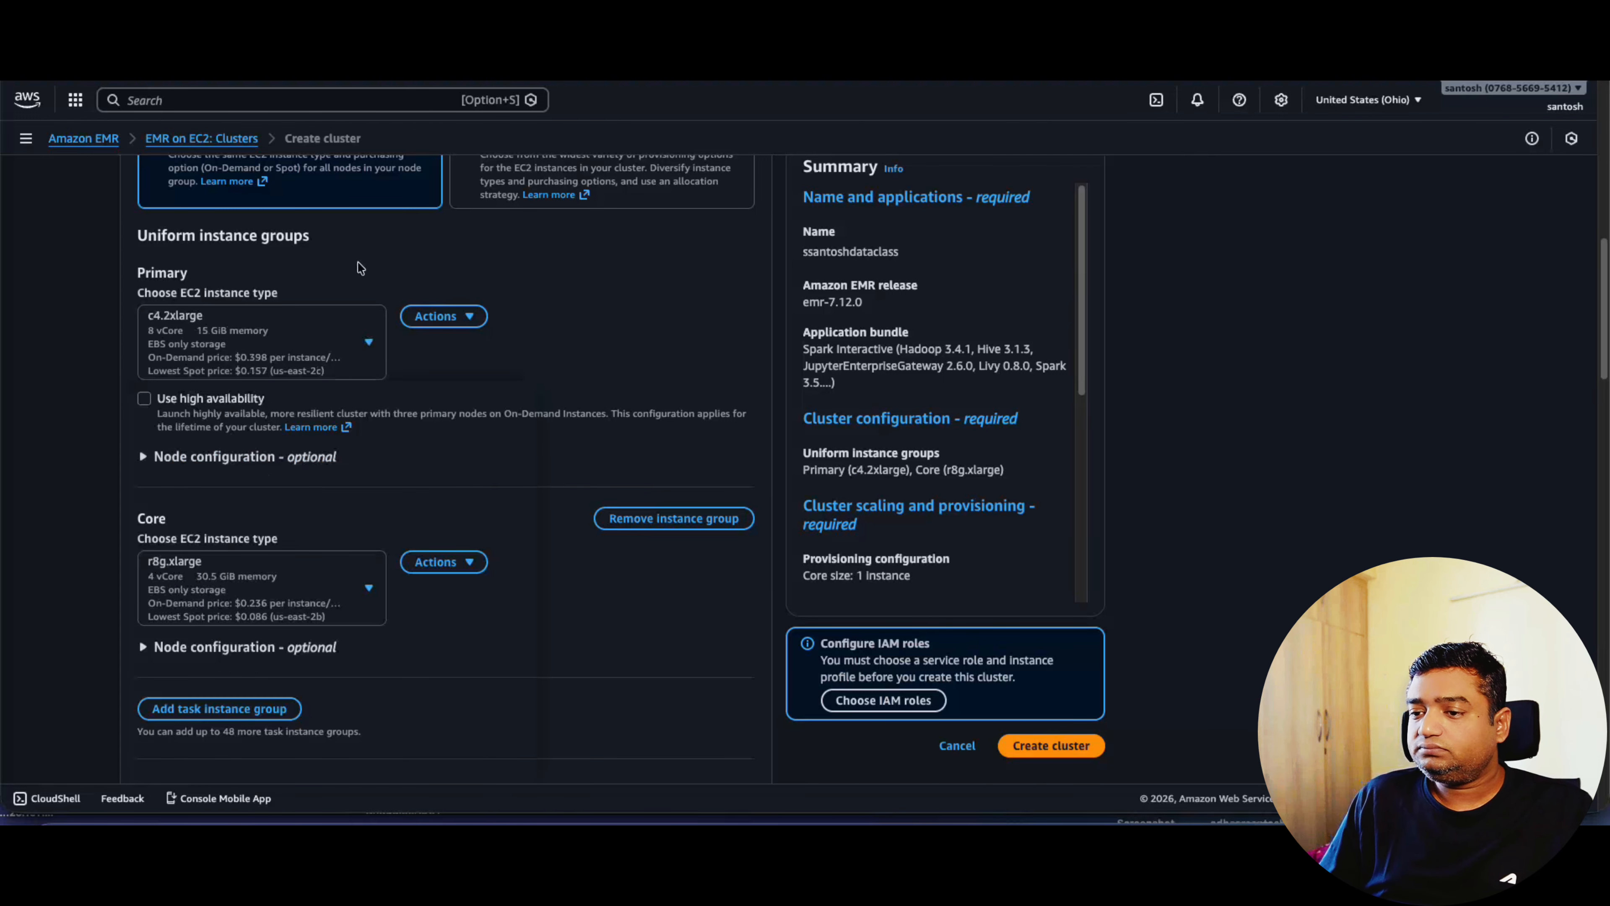
Examine the options for adding EBS volumes to the primary instance group without adding any.
{"action": "left_click", "coordinate": [469, 316]}
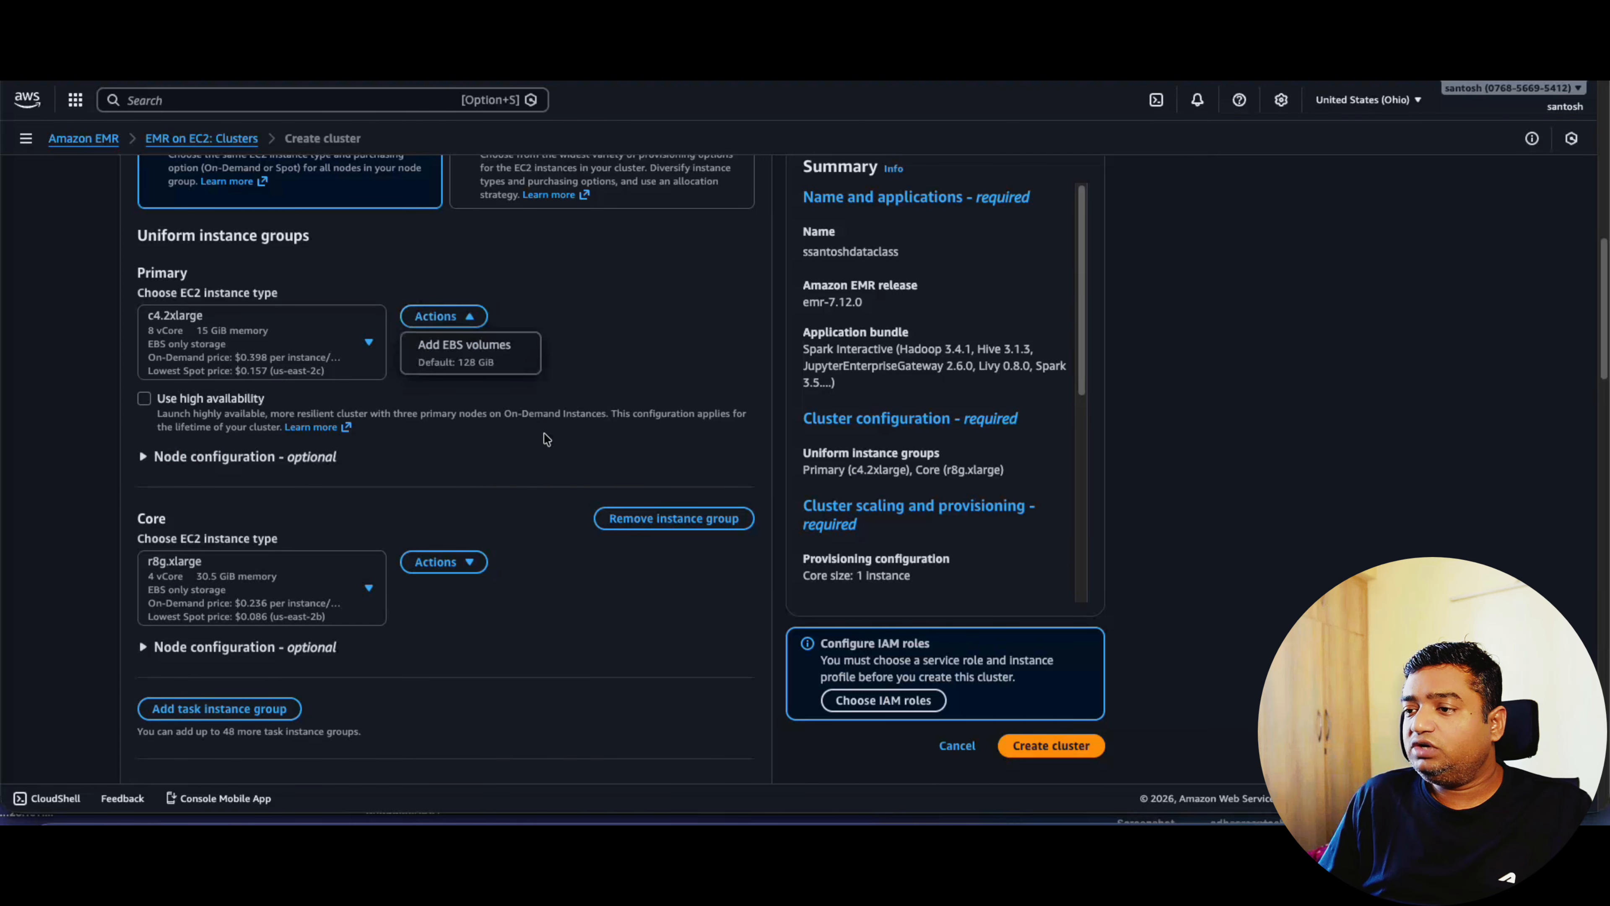
{"action": "left_click", "coordinate": [469, 356]}
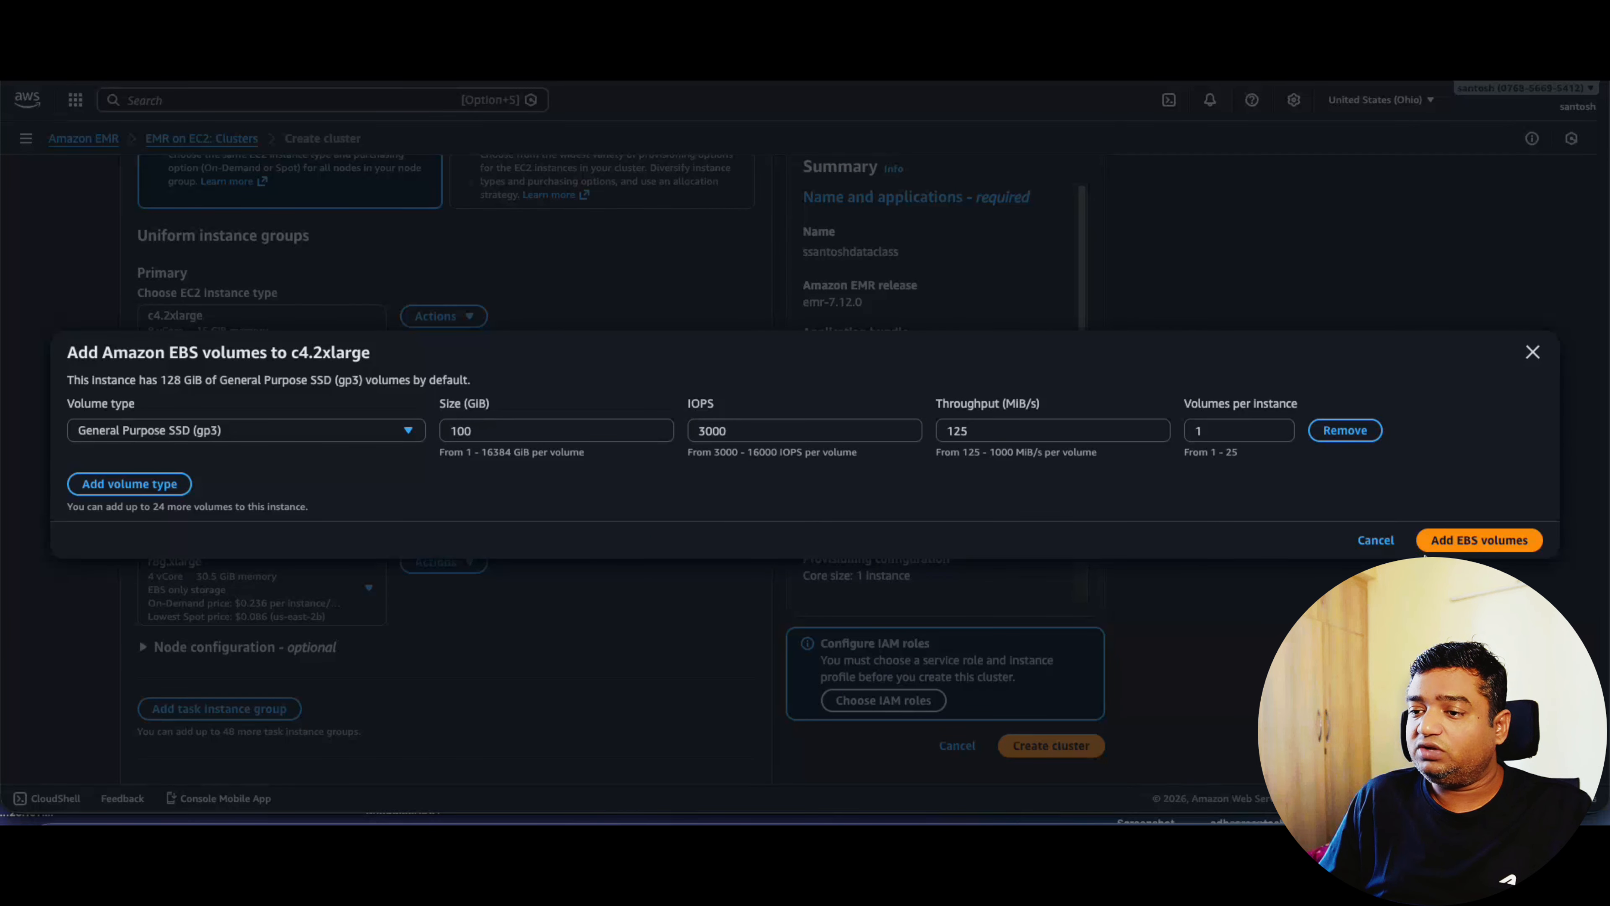
{"action": "left_click", "coordinate": [1532, 352]}
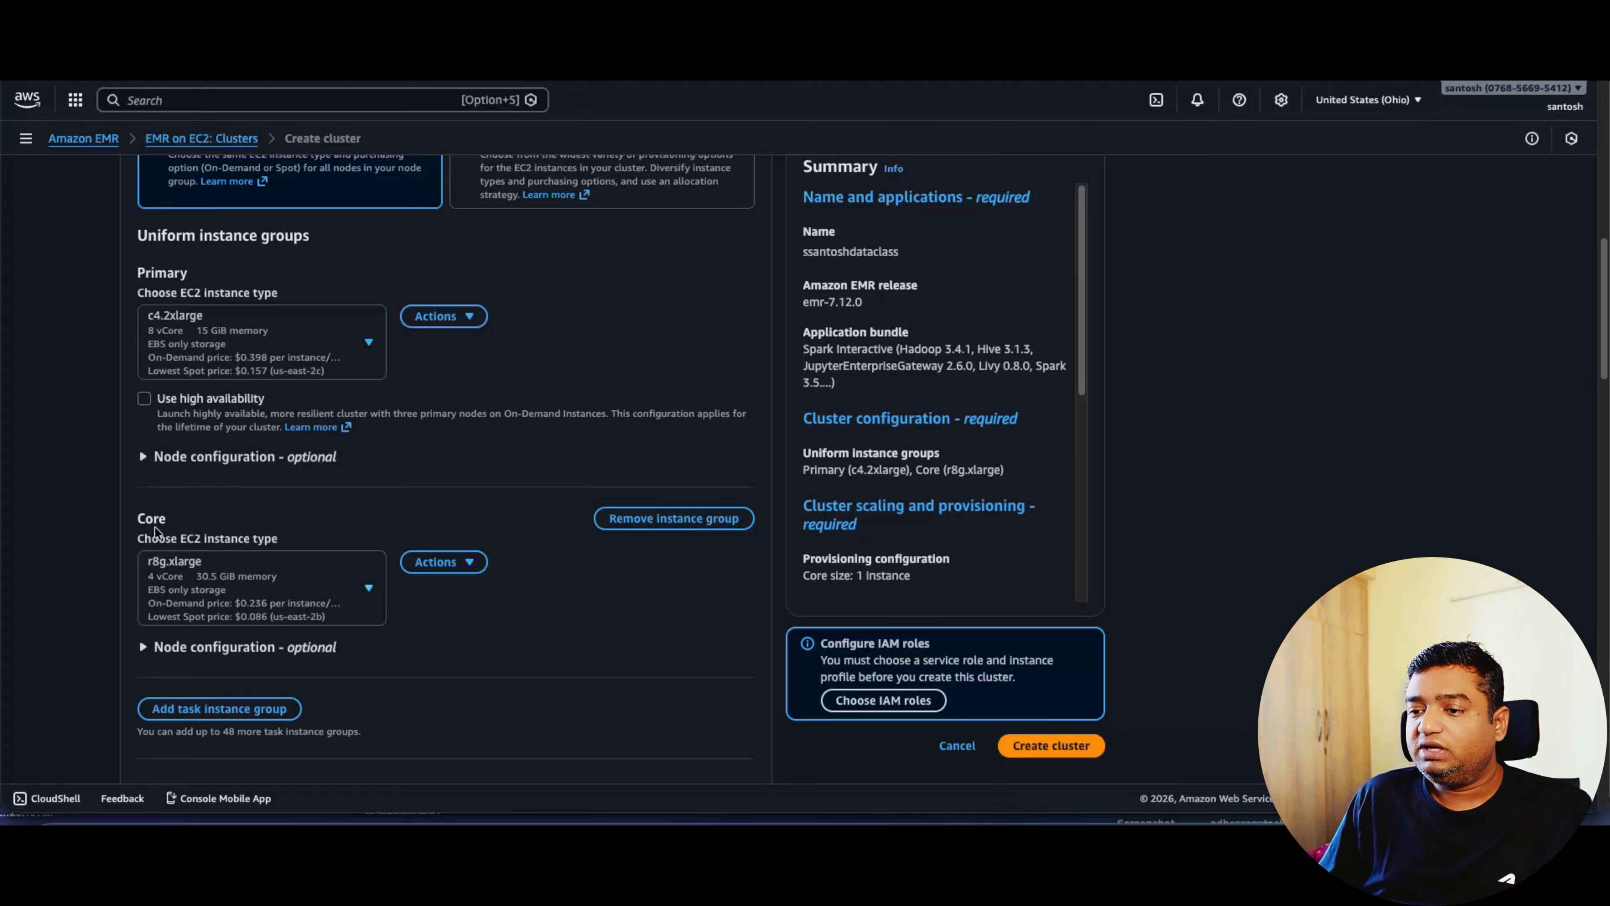
Set the core node's EC2 instance type to c4.2xlarge and check its optional node configuration.
{"action": "scroll", "coordinate": [304, 513], "scroll_direction": "down", "scroll_amount": 2}
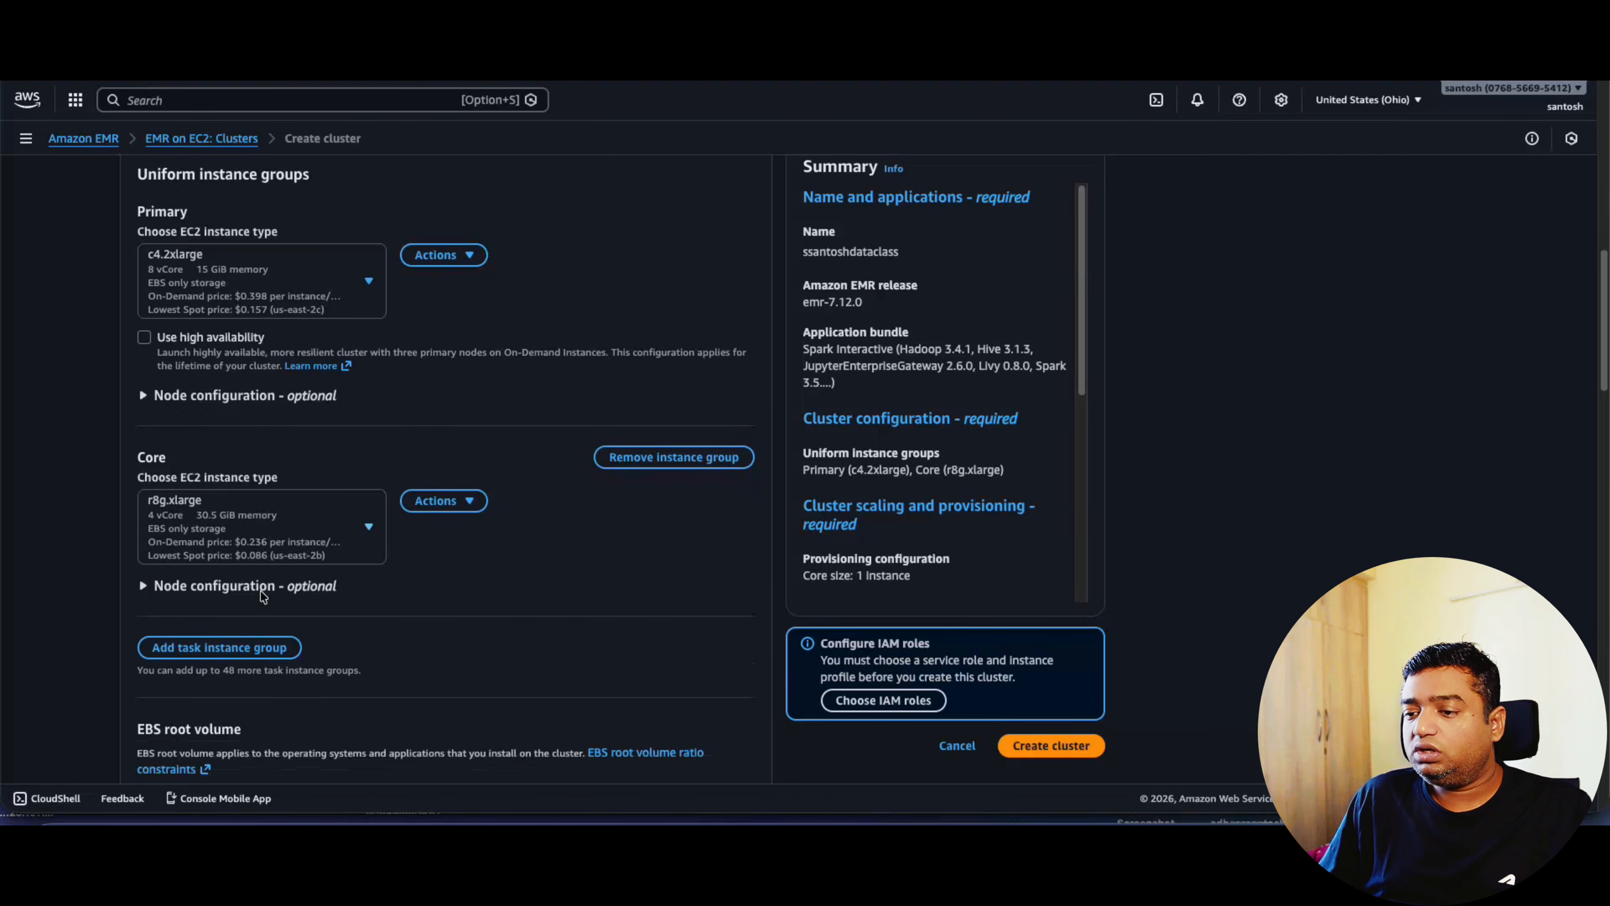
{"action": "left_click", "coordinate": [354, 506]}
{"action": "left_click", "coordinate": [272, 266]}
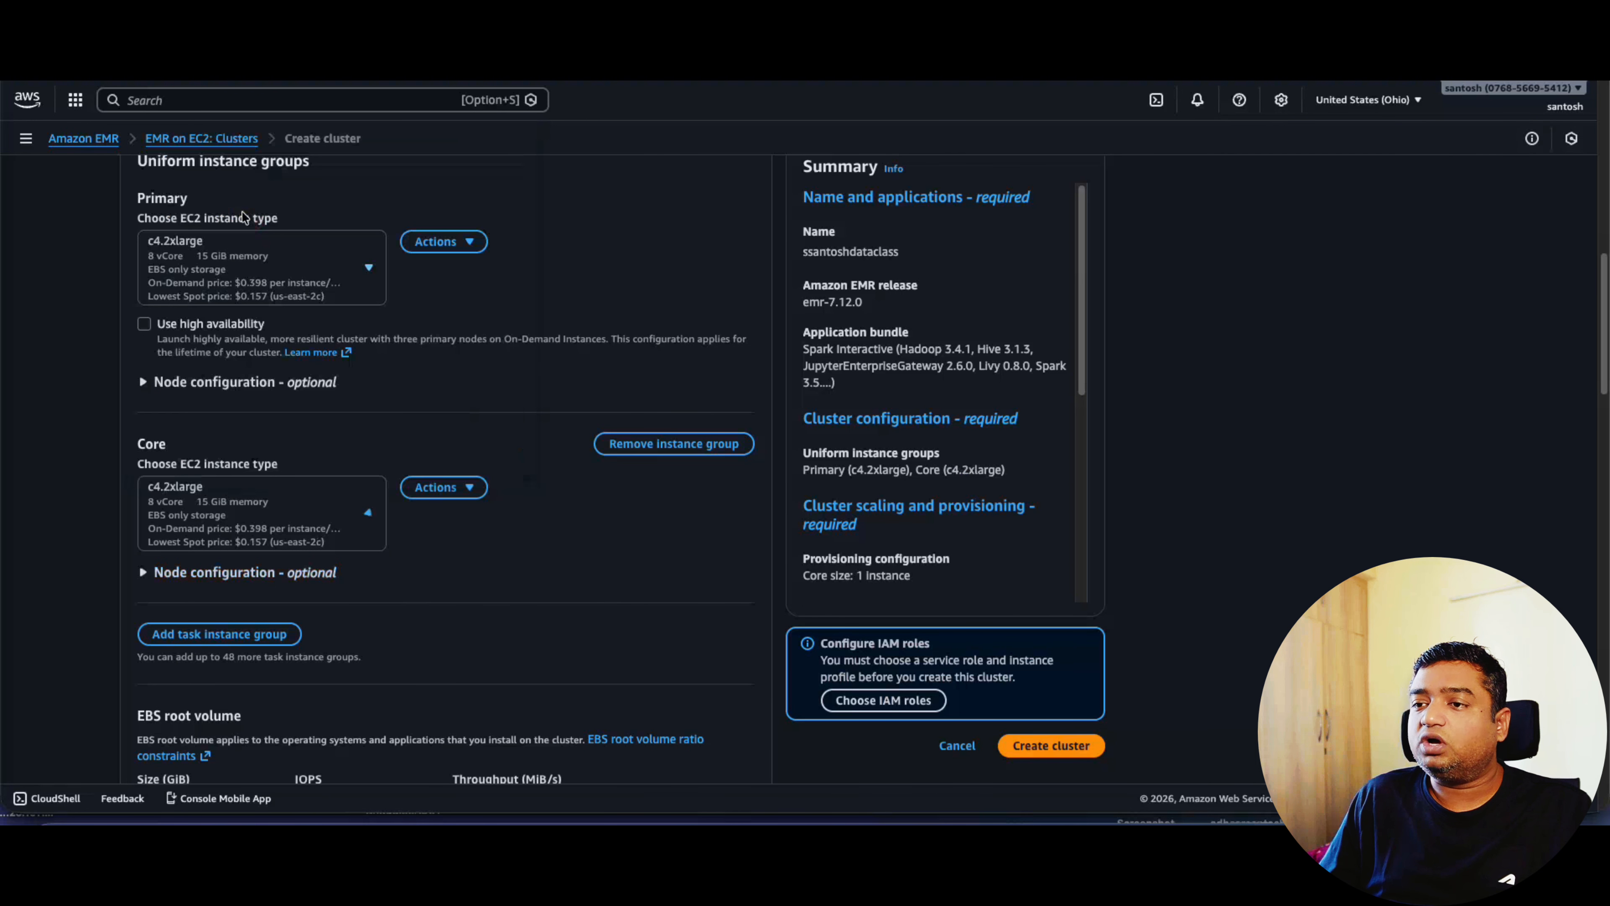
{"action": "left_click", "coordinate": [214, 572]}
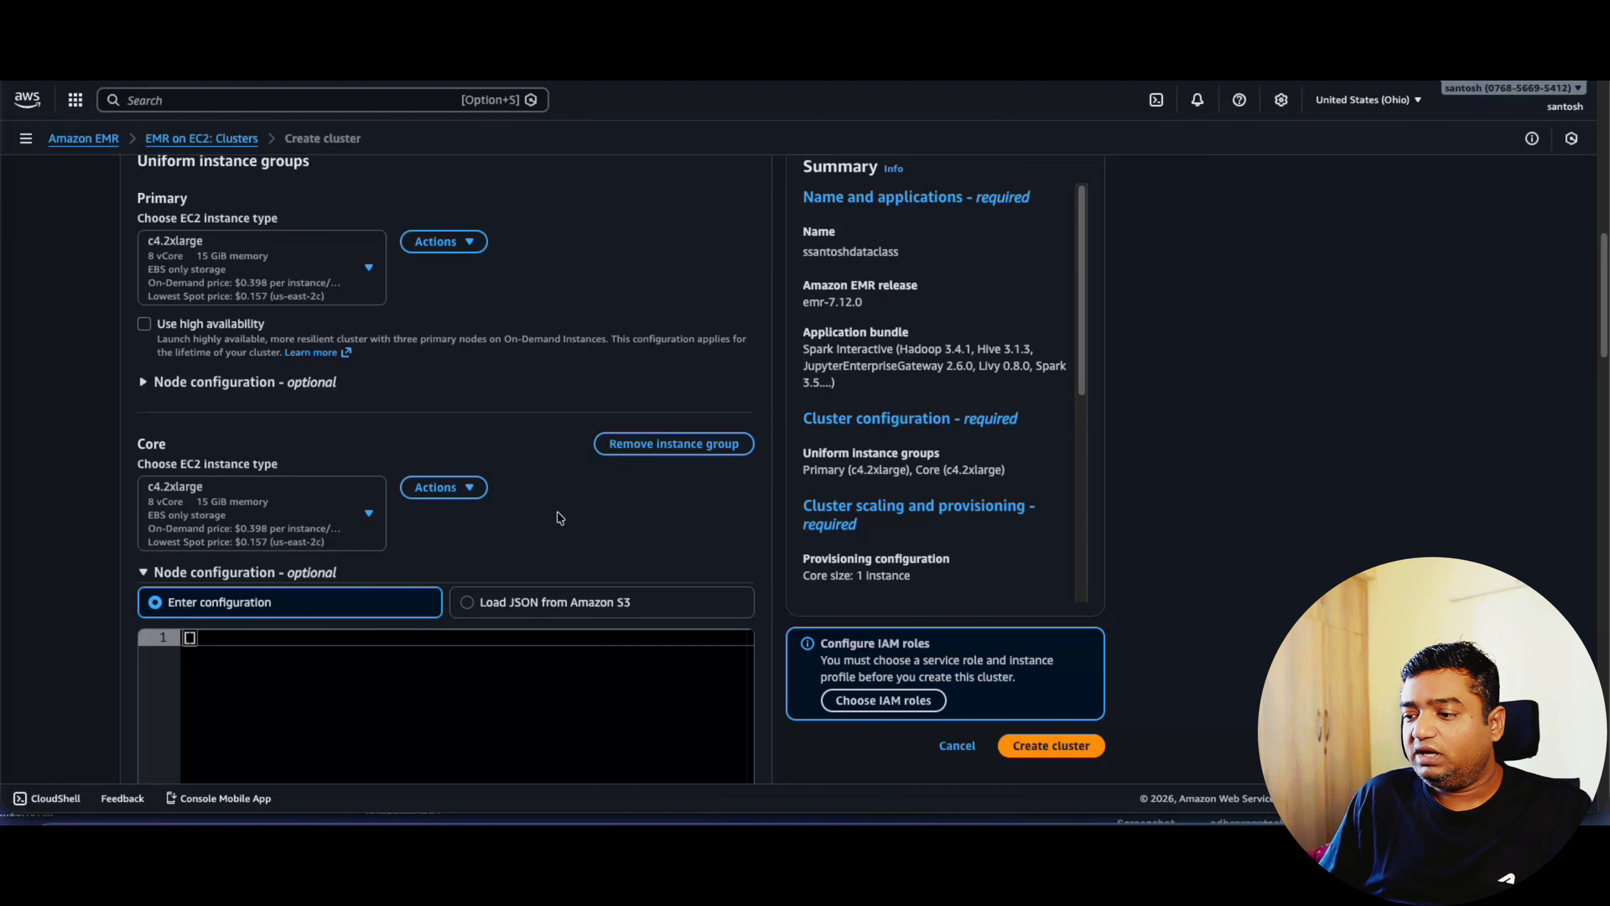
{"action": "left_click", "coordinate": [141, 573]}
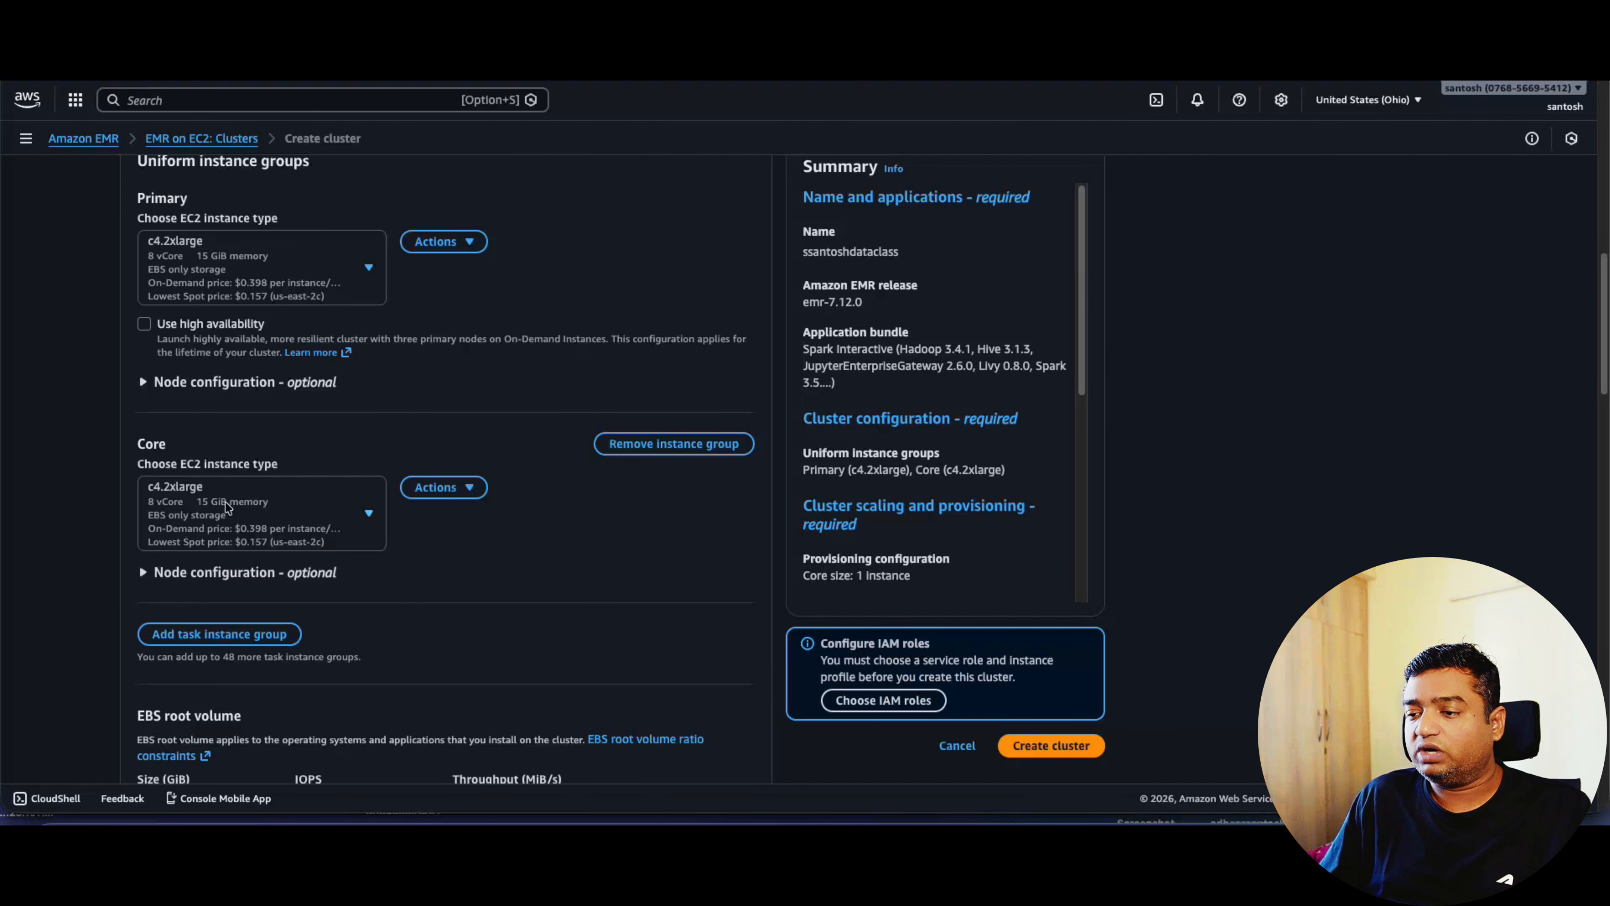
Examine the cluster scaling and provisioning options, comparing custom automatic scaling with setting the cluster size manually.
{"action": "scroll", "coordinate": [408, 542], "scroll_direction": "down", "scroll_amount": 1}
{"action": "scroll", "coordinate": [408, 544], "scroll_direction": "down", "scroll_amount": 6}
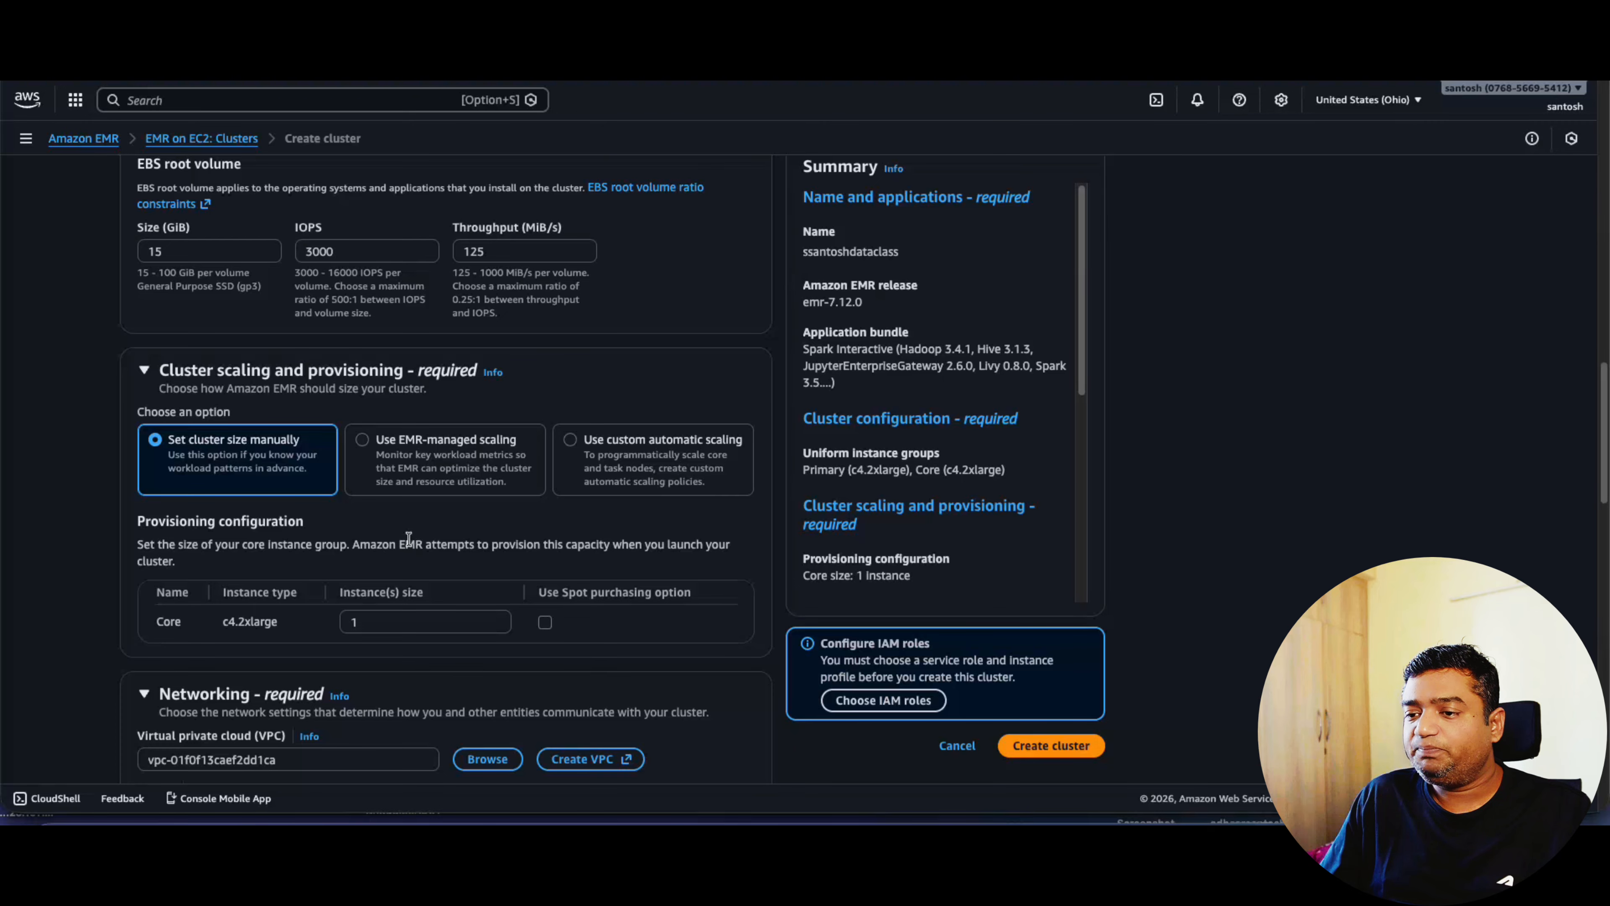
{"action": "left_click", "coordinate": [381, 628]}
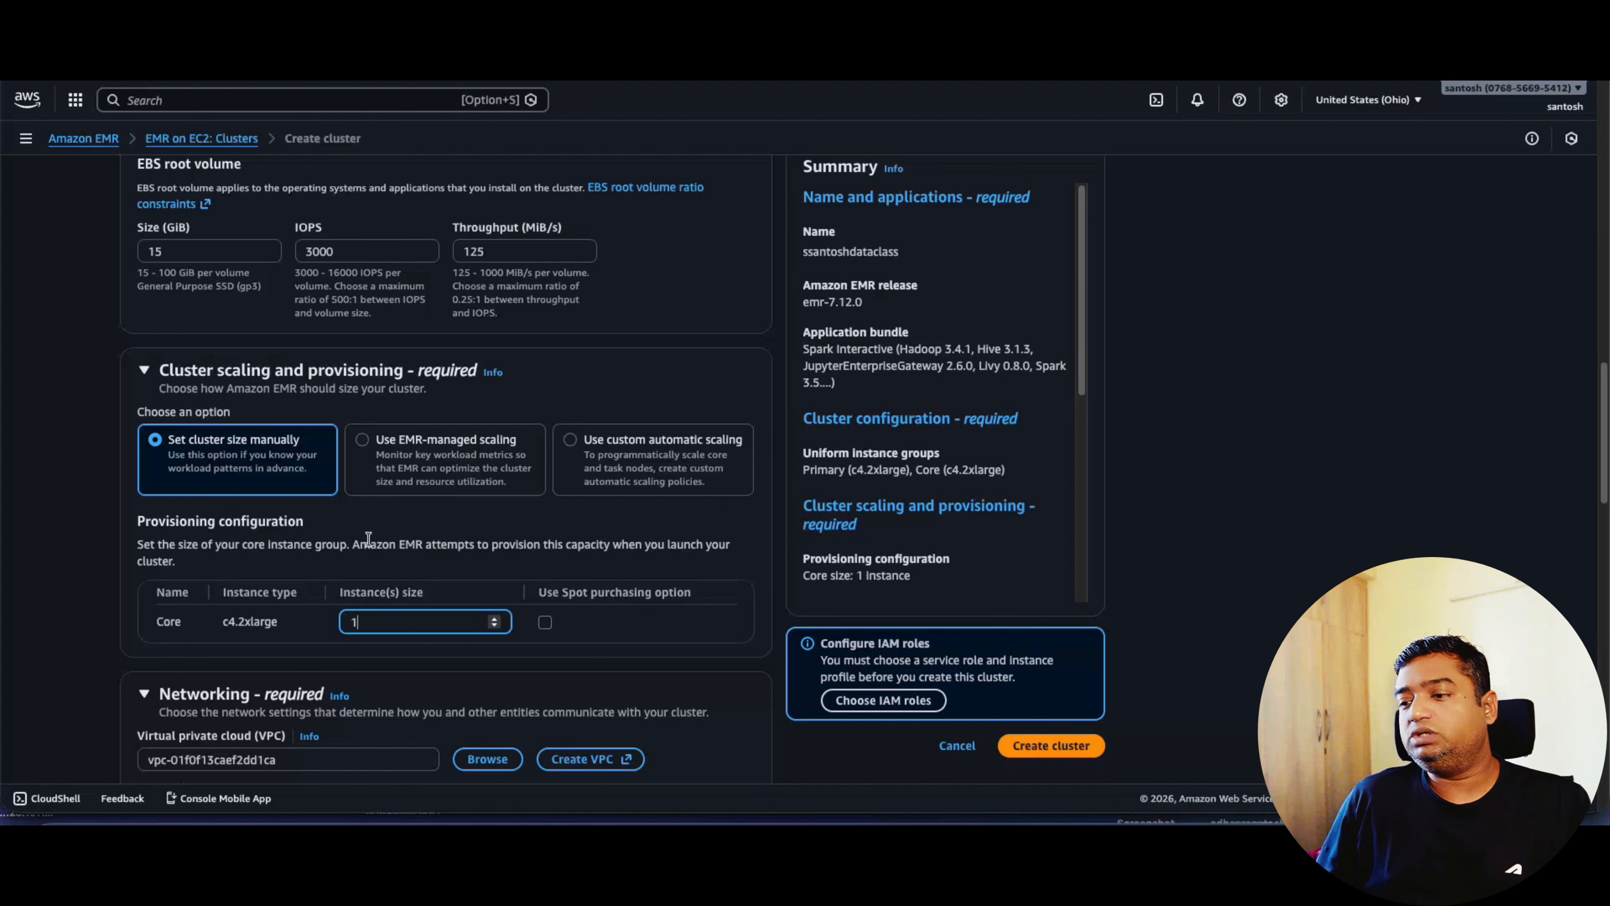
{"action": "left_click", "coordinate": [566, 439]}
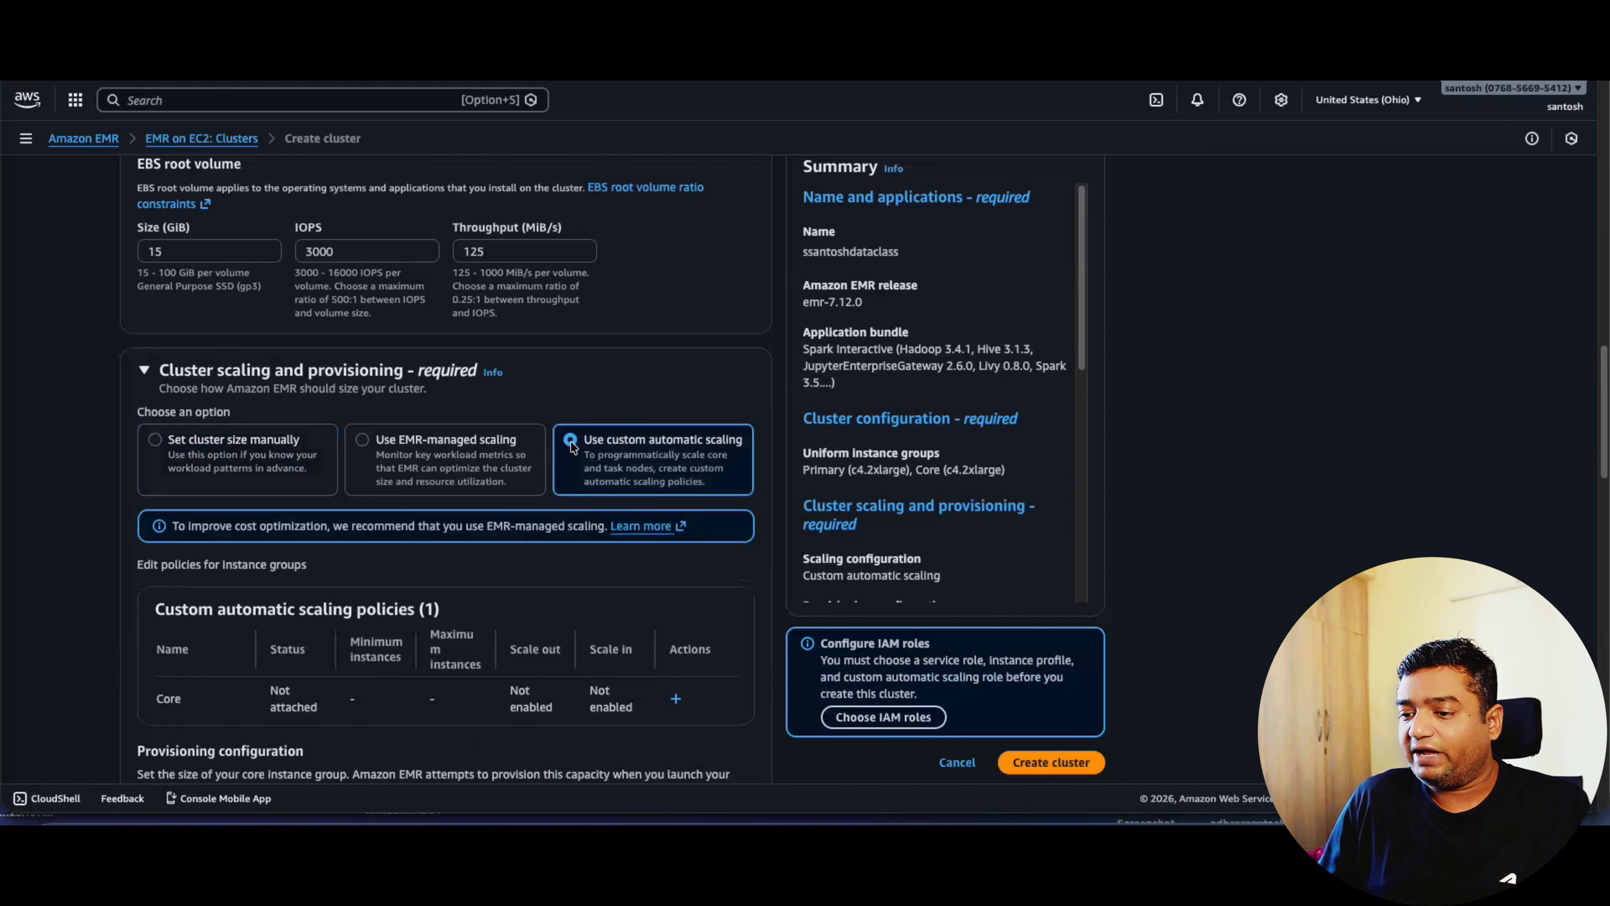
{"action": "left_click", "coordinate": [154, 439]}
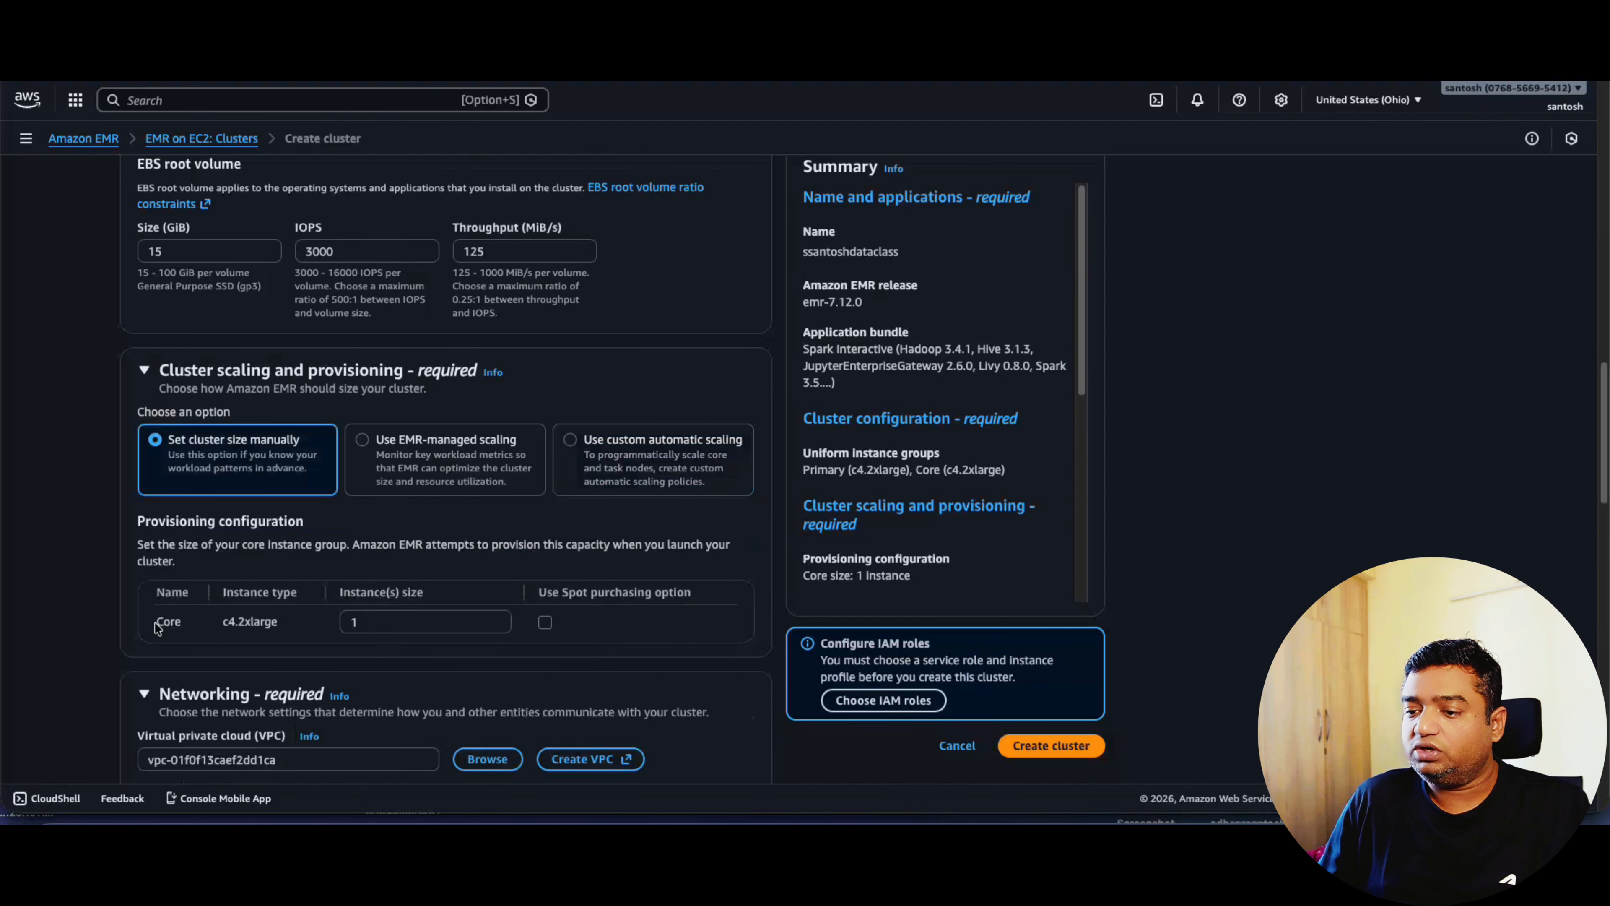
{"action": "left_click", "coordinate": [382, 624]}
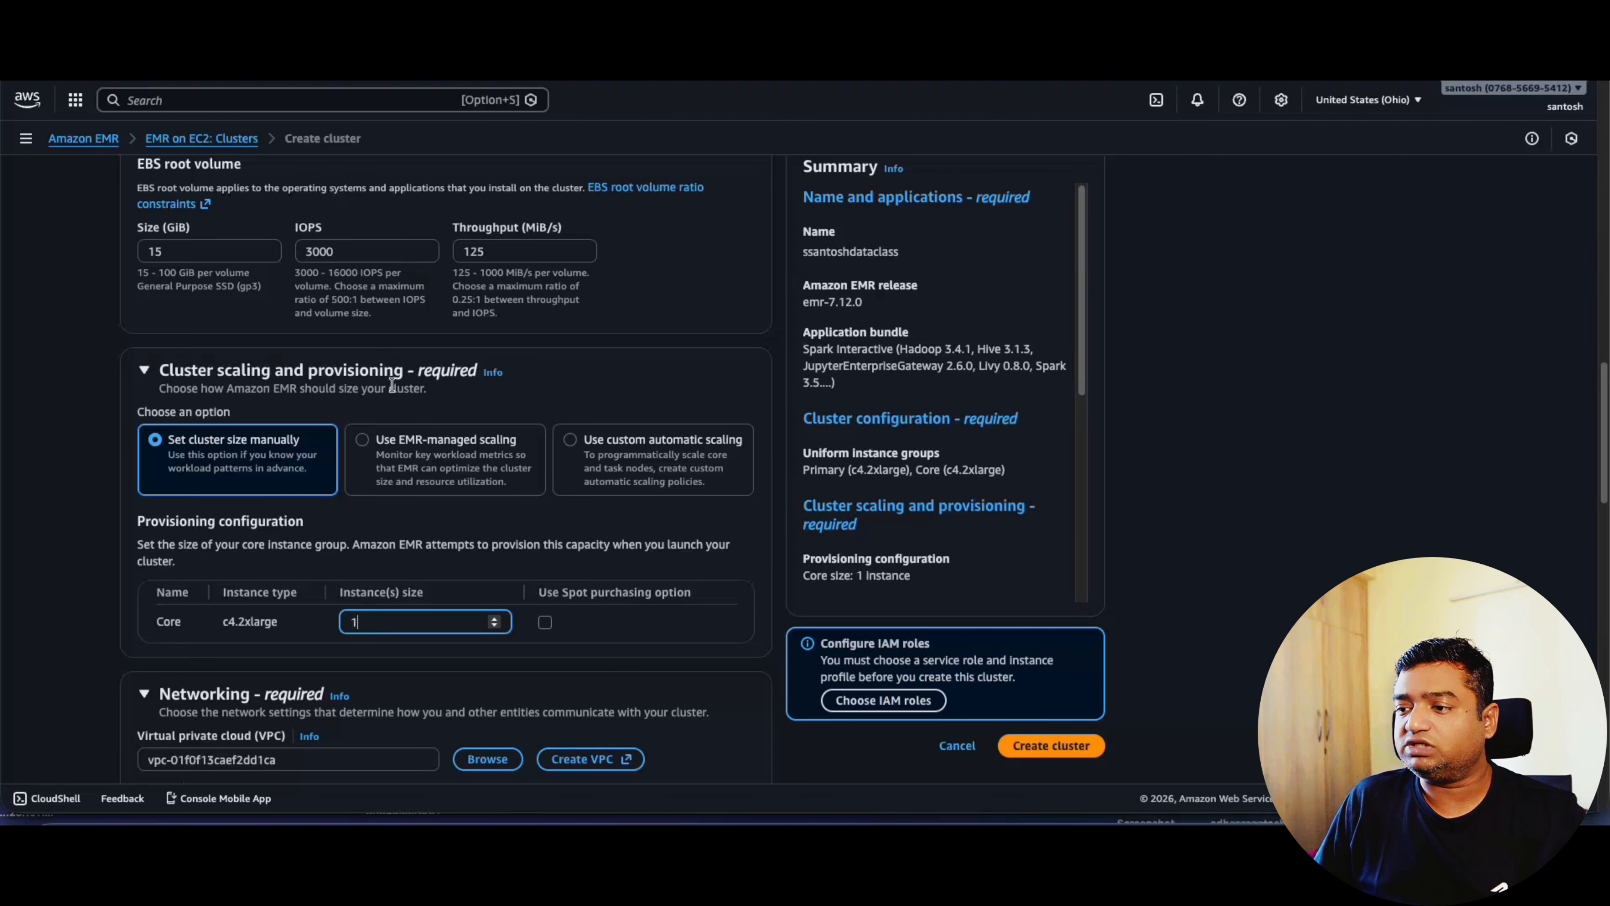
Add a task instance group below the core group and remove it again.
{"action": "scroll", "coordinate": [355, 342], "scroll_direction": "up", "scroll_amount": 8}
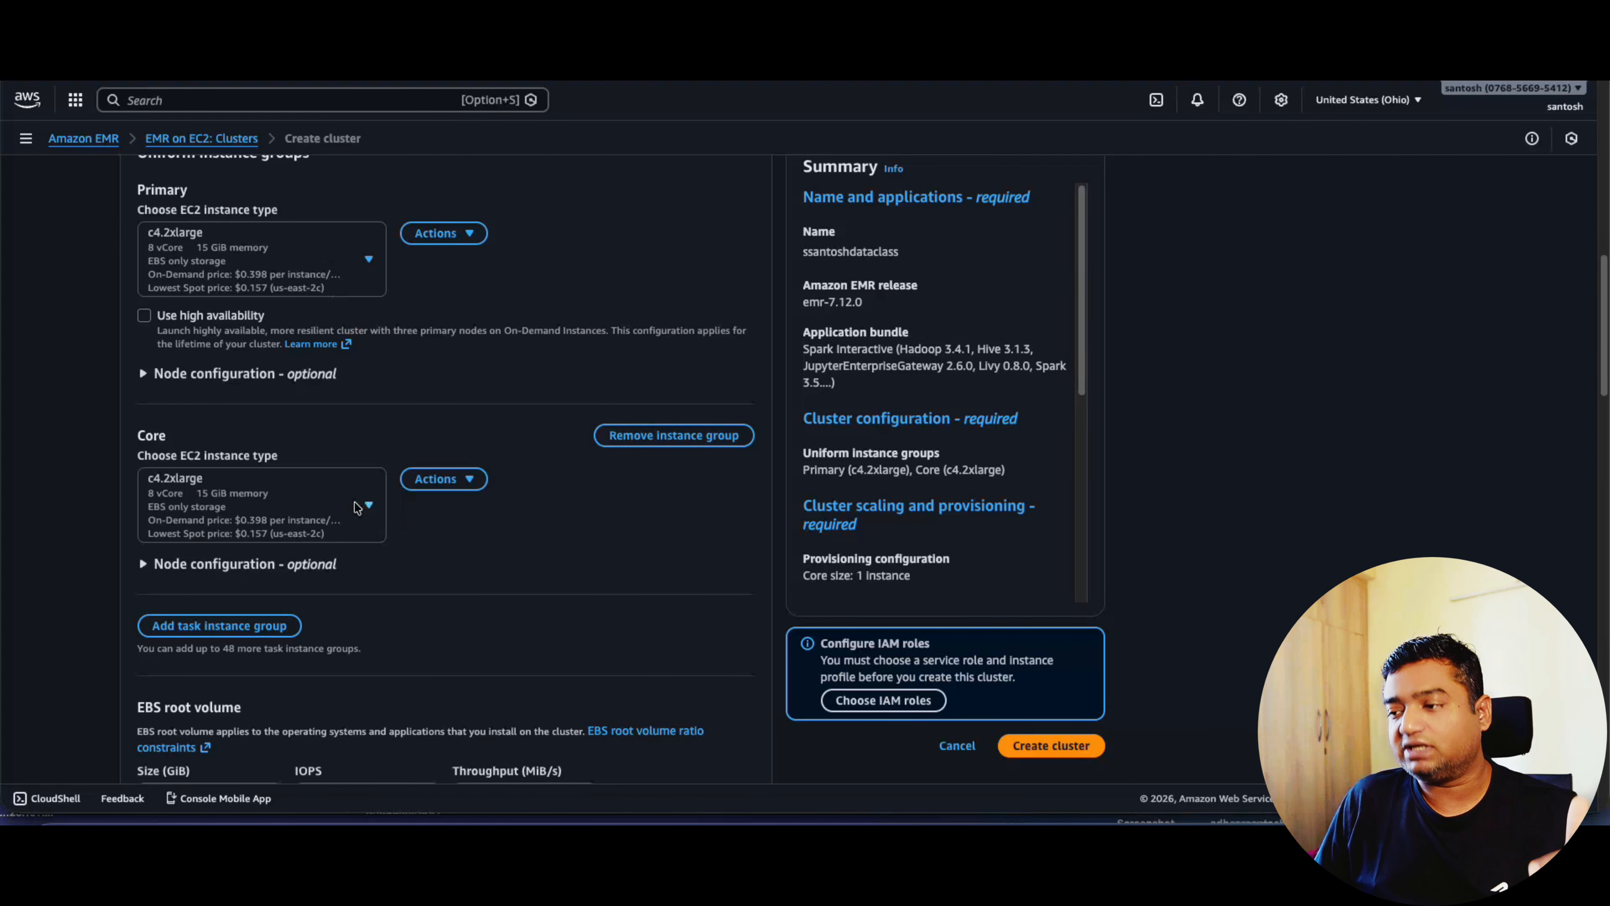
{"action": "left_click", "coordinate": [265, 627]}
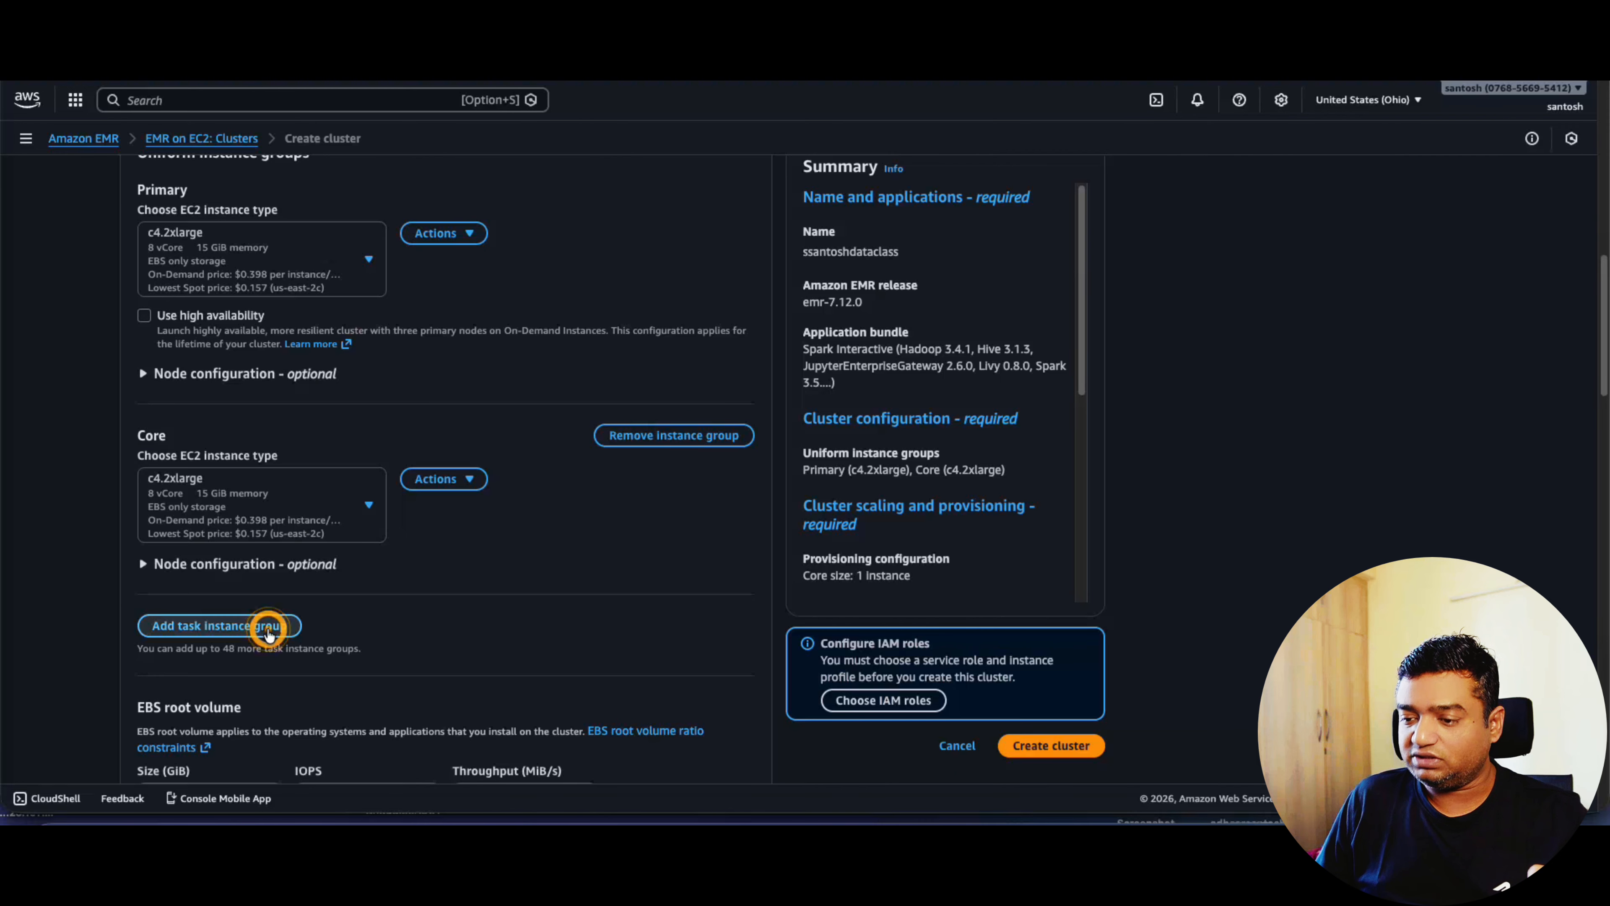
{"action": "scroll", "coordinate": [633, 666], "scroll_direction": "down", "scroll_amount": 1}
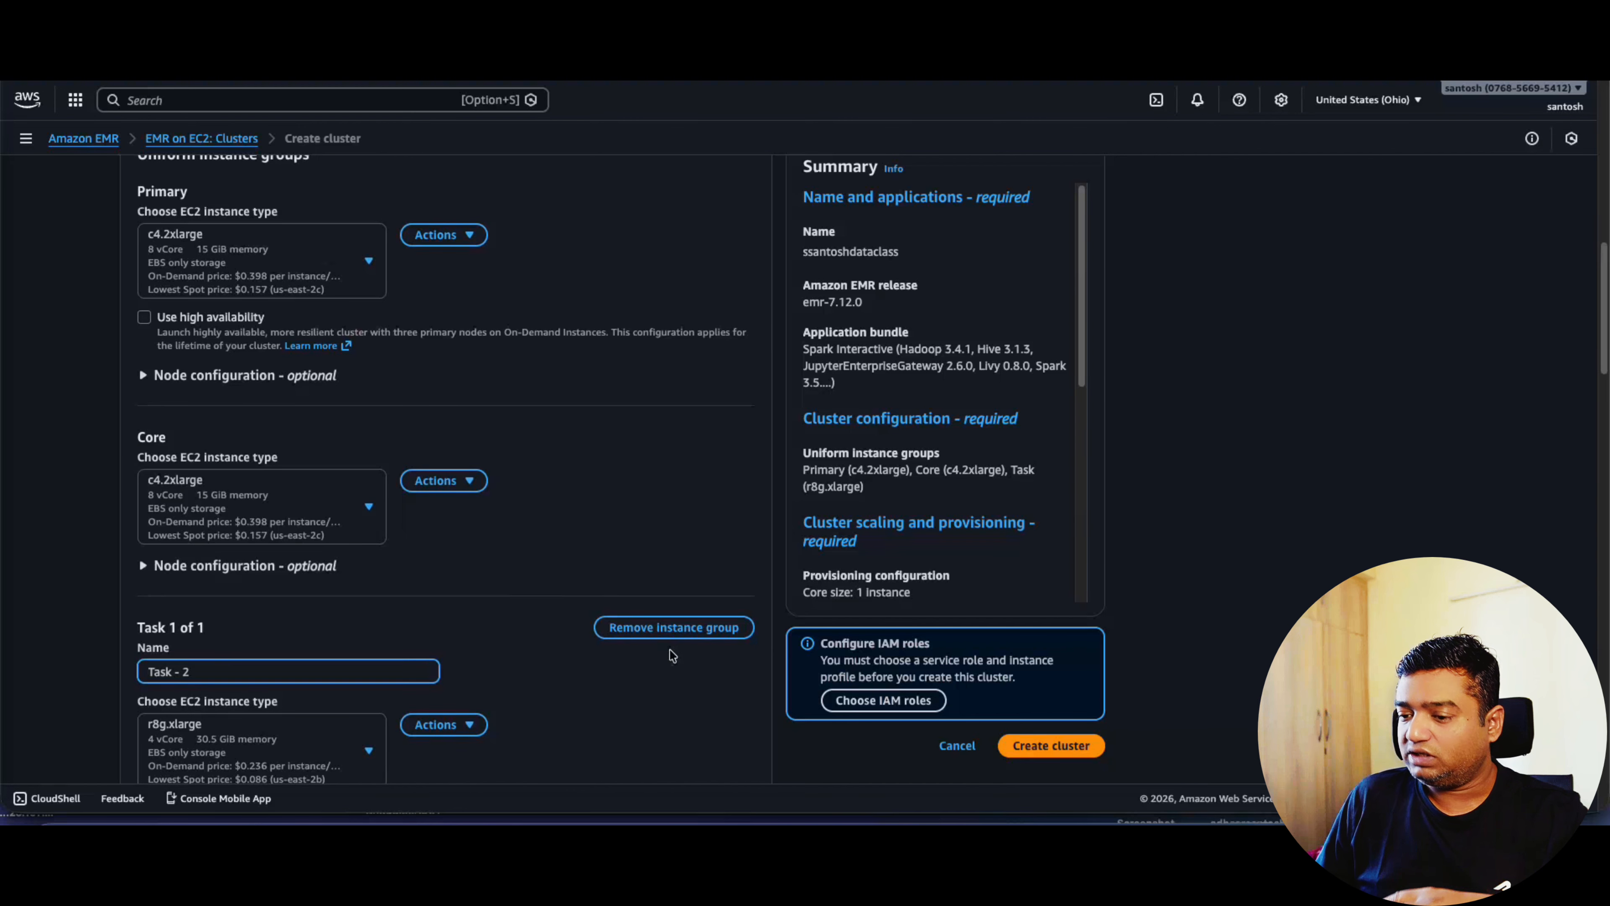
{"action": "scroll", "coordinate": [632, 668], "scroll_direction": "down", "scroll_amount": 5}
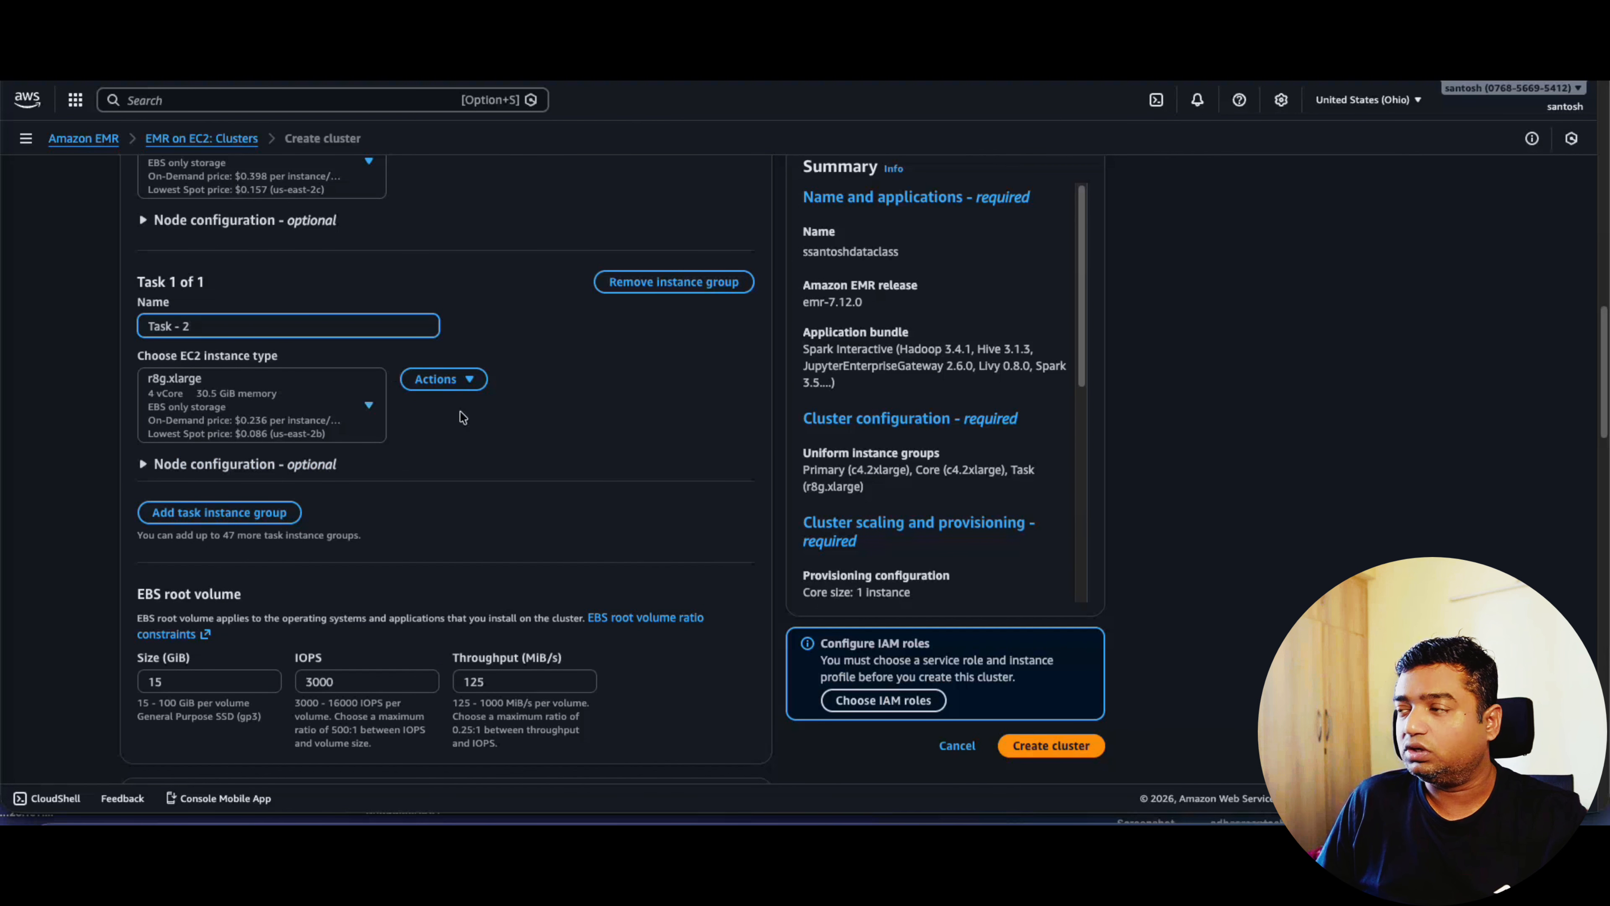
{"action": "scroll", "coordinate": [453, 409], "scroll_direction": "up", "scroll_amount": 1}
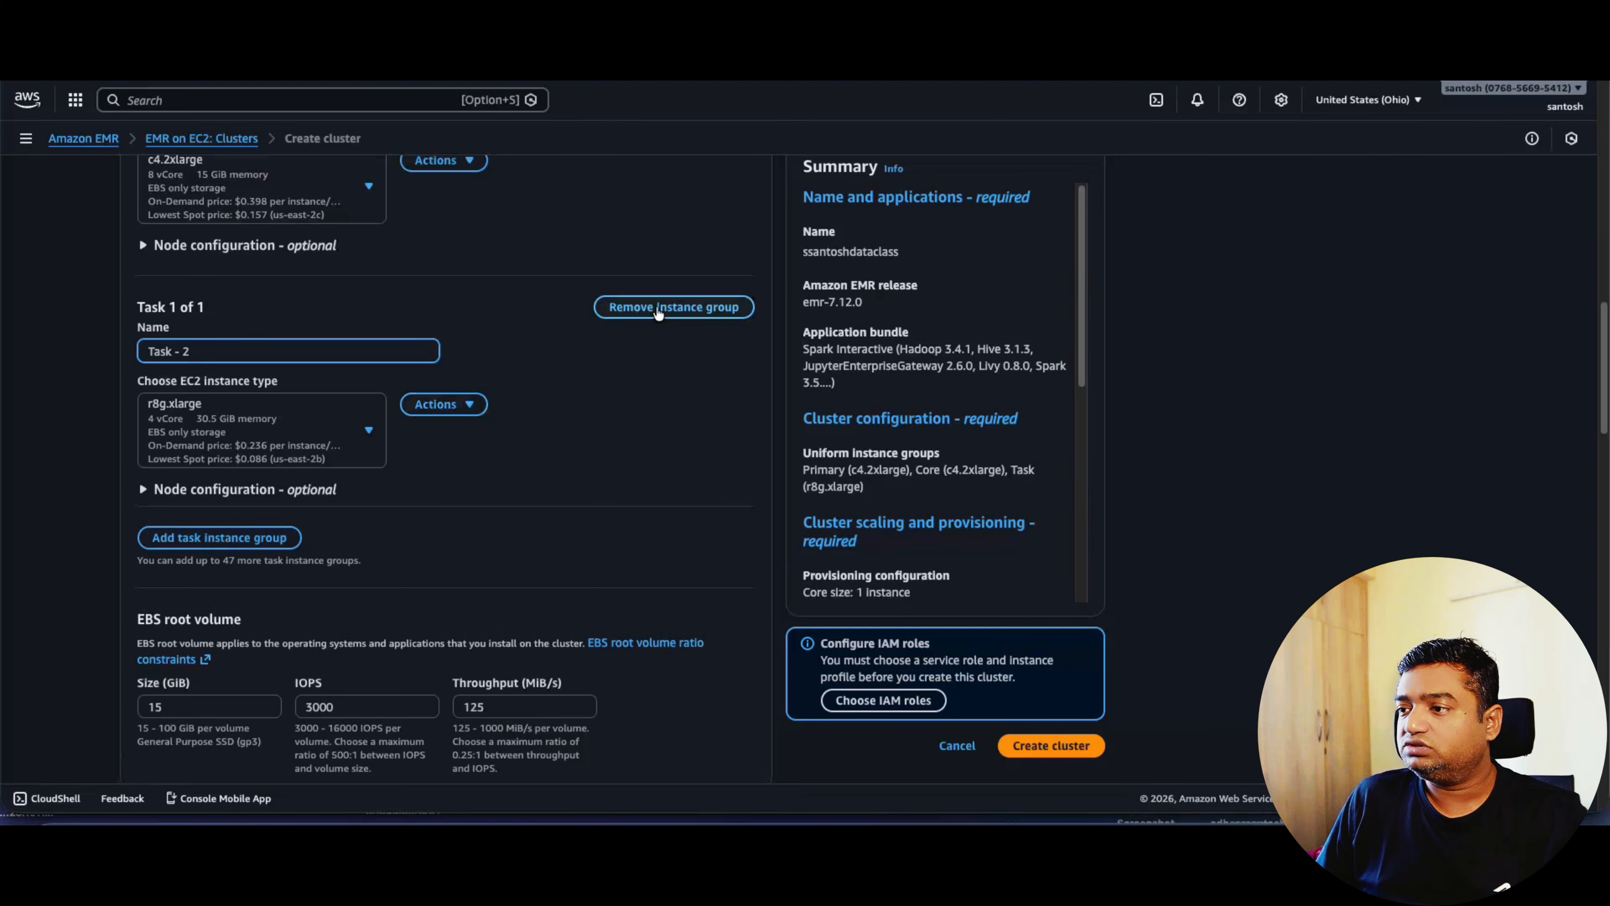
{"action": "left_click", "coordinate": [674, 307]}
Set the core instance group's size to 2 in the provisioning configuration.
{"action": "scroll", "coordinate": [433, 519], "scroll_direction": "down", "scroll_amount": 6}
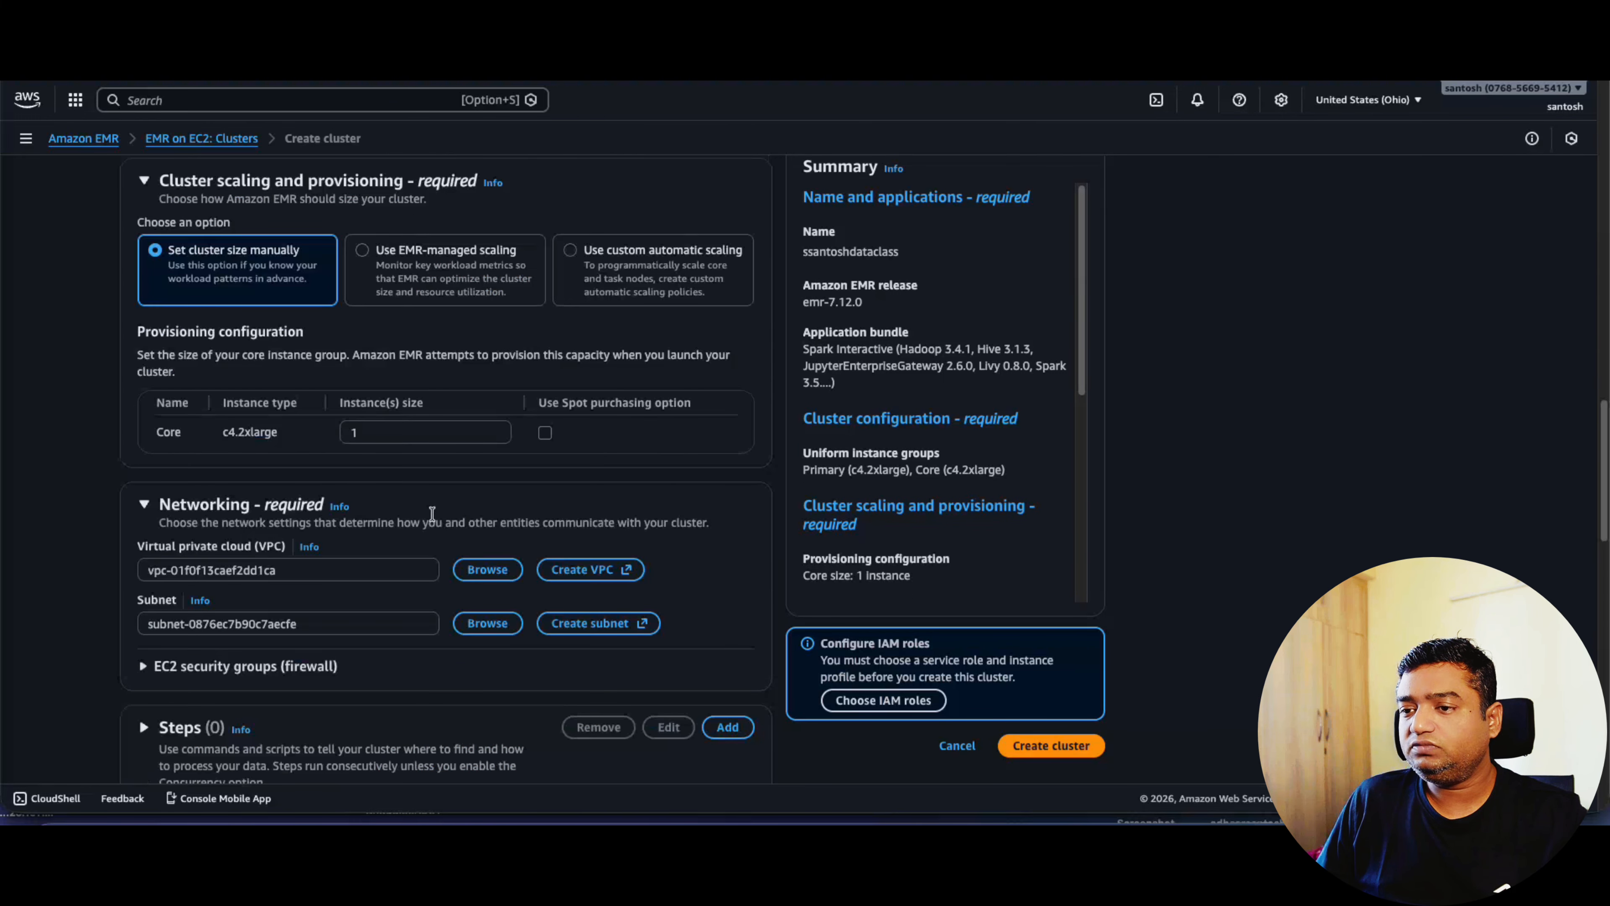
{"action": "left_click", "coordinate": [375, 434]}
{"action": "key", "text": "BackSpace"}
{"action": "type", "text": "2"}
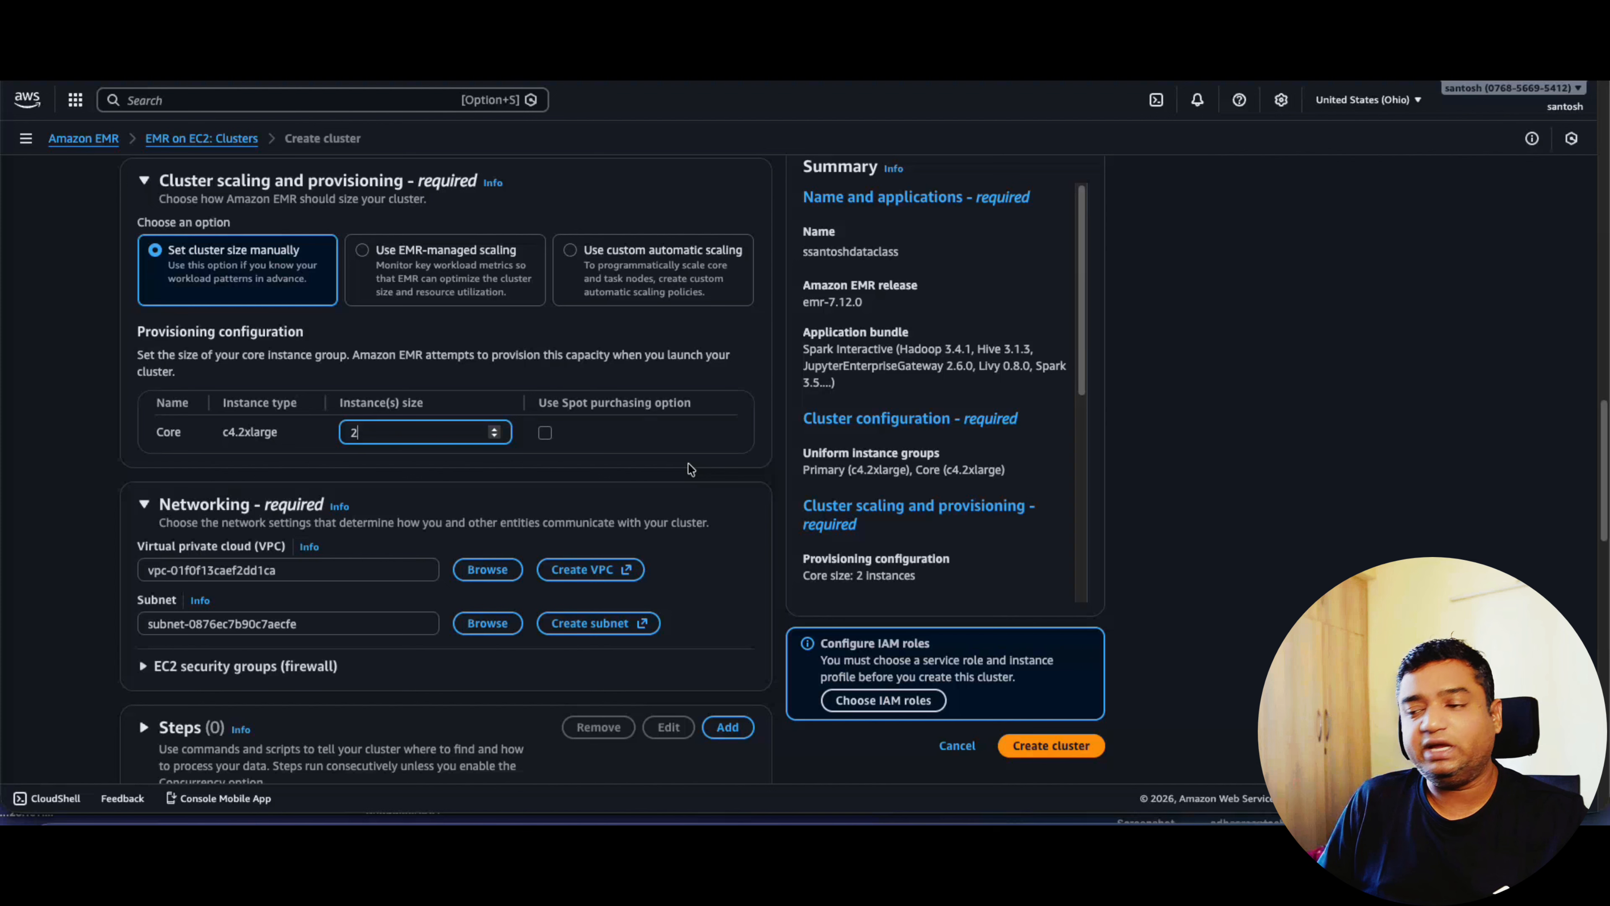
{"action": "left_click", "coordinate": [54, 515]}
Review the Networking settings and the contents of the Steps section without adding a step.
{"action": "scroll", "coordinate": [177, 608], "scroll_direction": "down", "scroll_amount": 2}
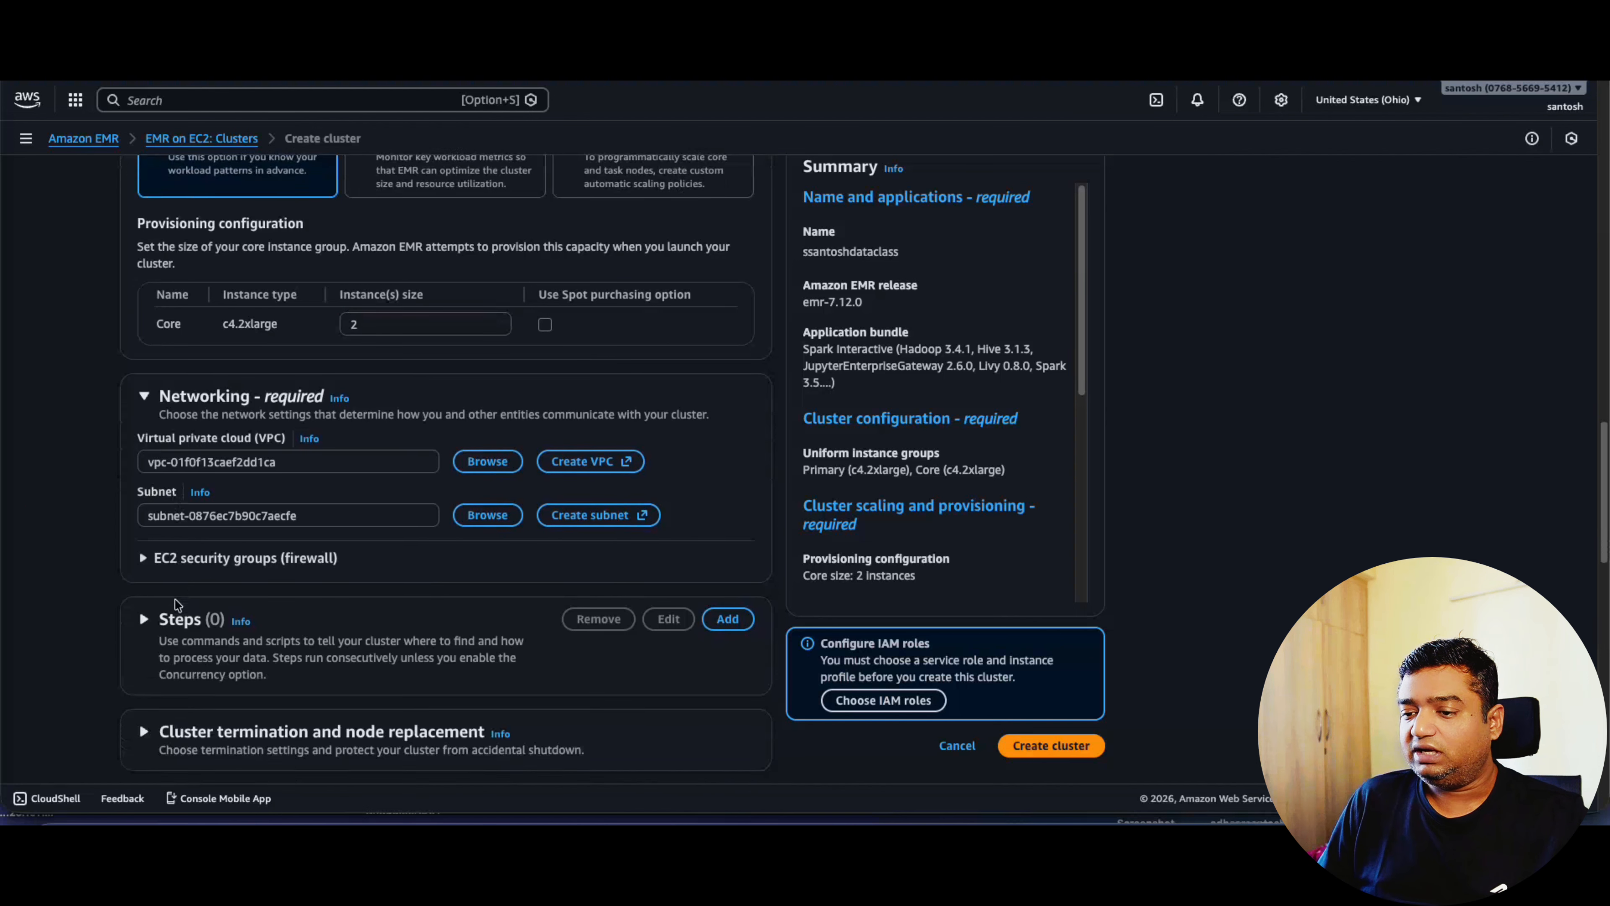
{"action": "left_click", "coordinate": [144, 617]}
{"action": "scroll", "coordinate": [41, 630], "scroll_direction": "down", "scroll_amount": 2}
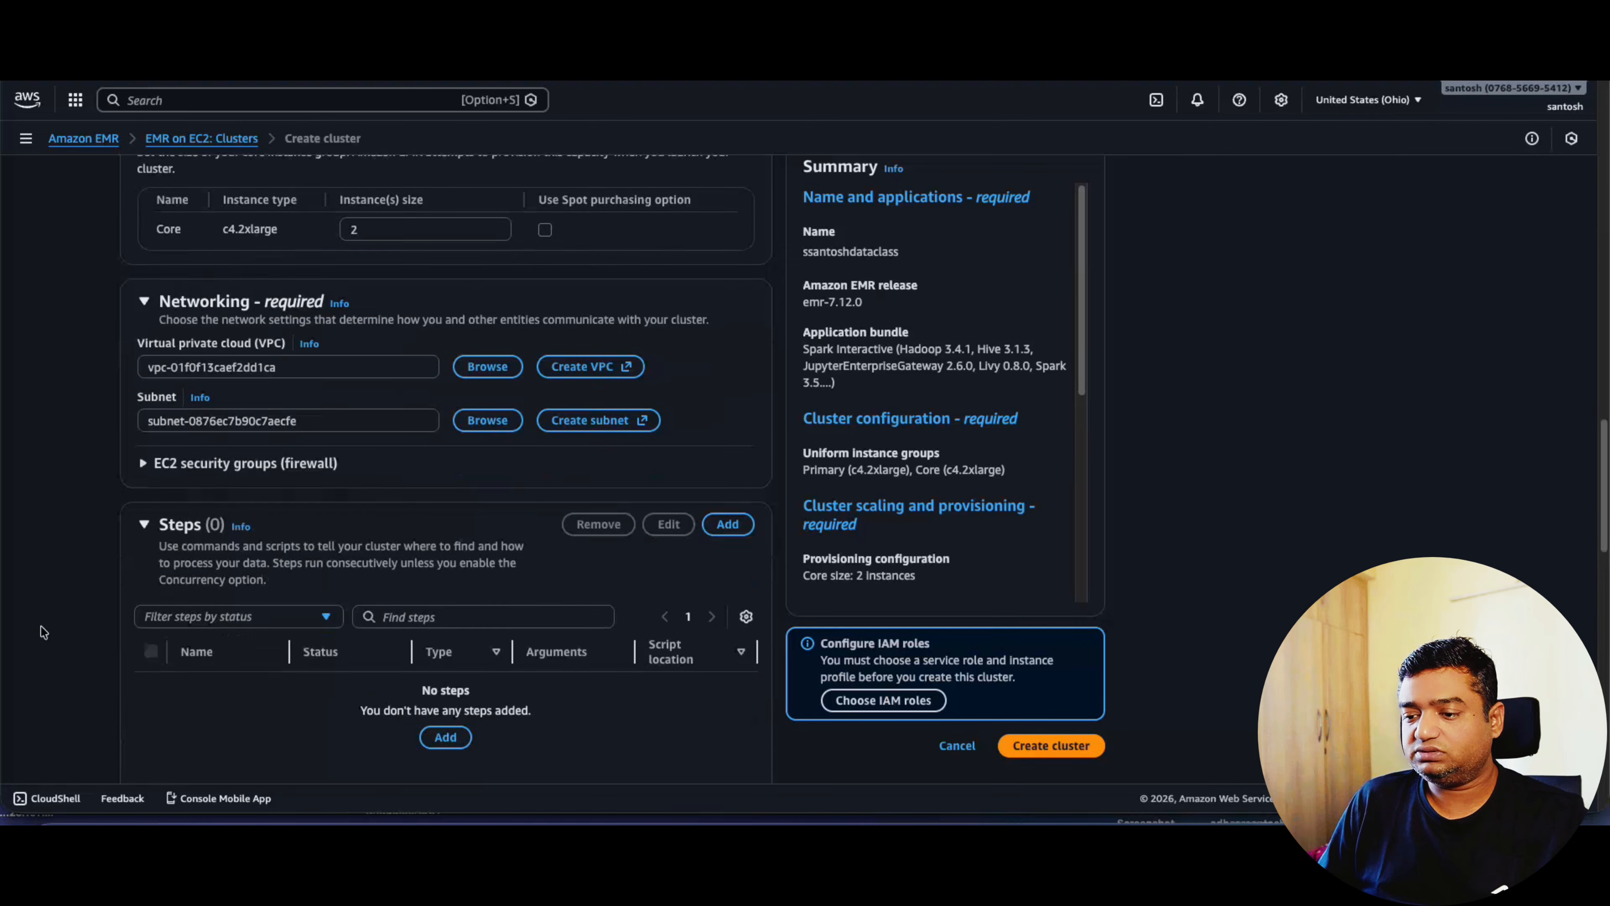
{"action": "scroll", "coordinate": [40, 630], "scroll_direction": "down", "scroll_amount": 1}
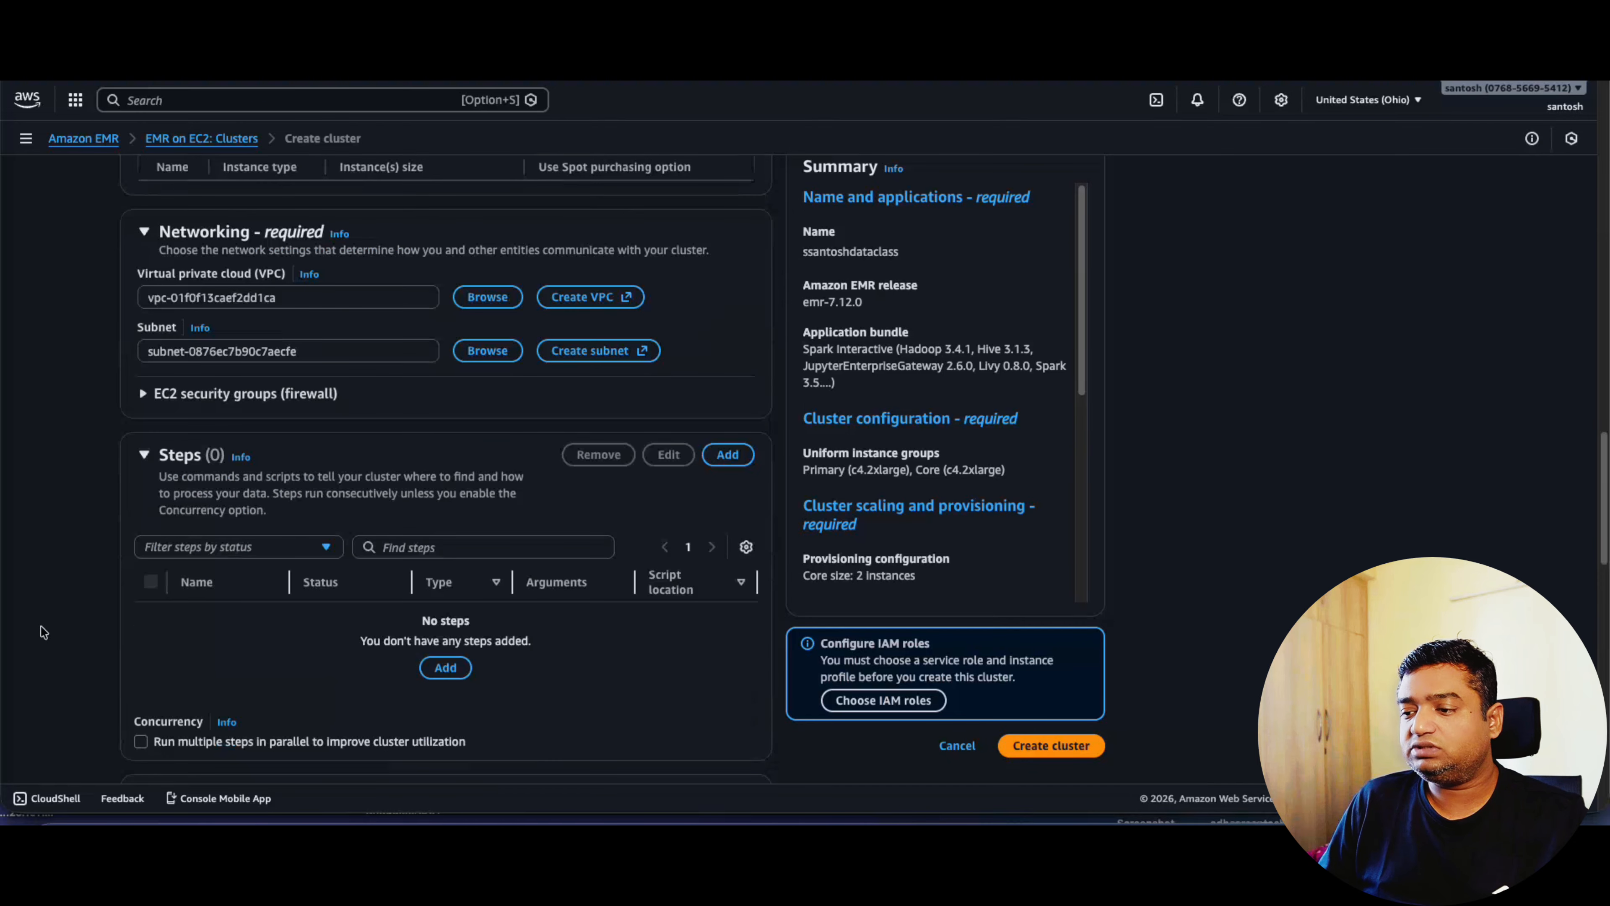
{"action": "left_click", "coordinate": [145, 456]}
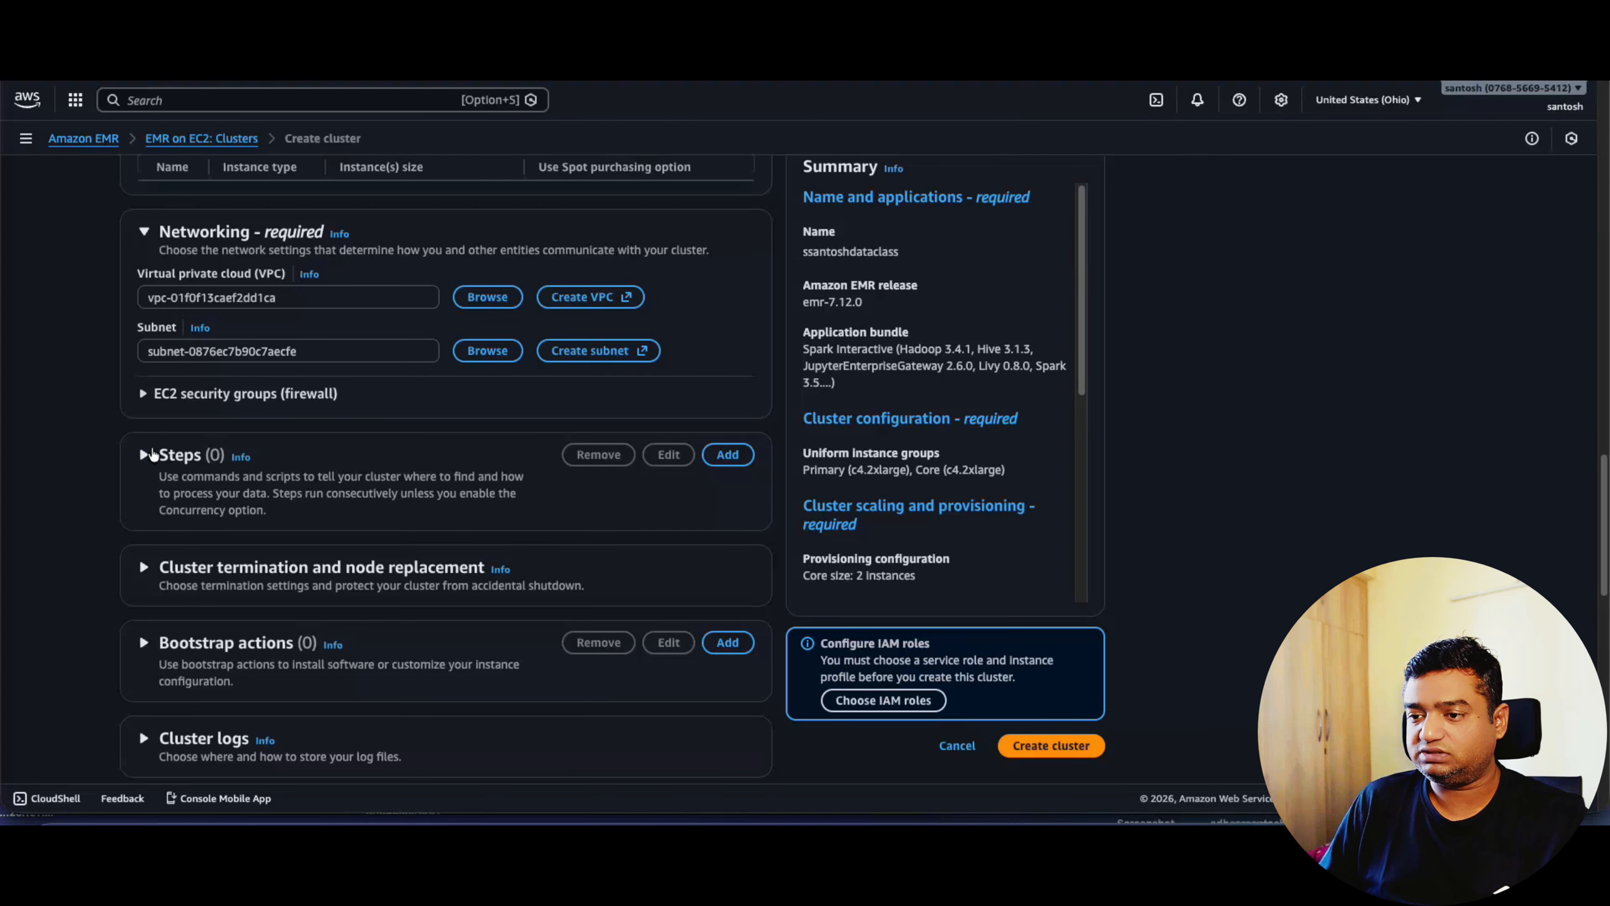
{"action": "left_click", "coordinate": [163, 454]}
{"action": "left_click", "coordinate": [163, 454]}
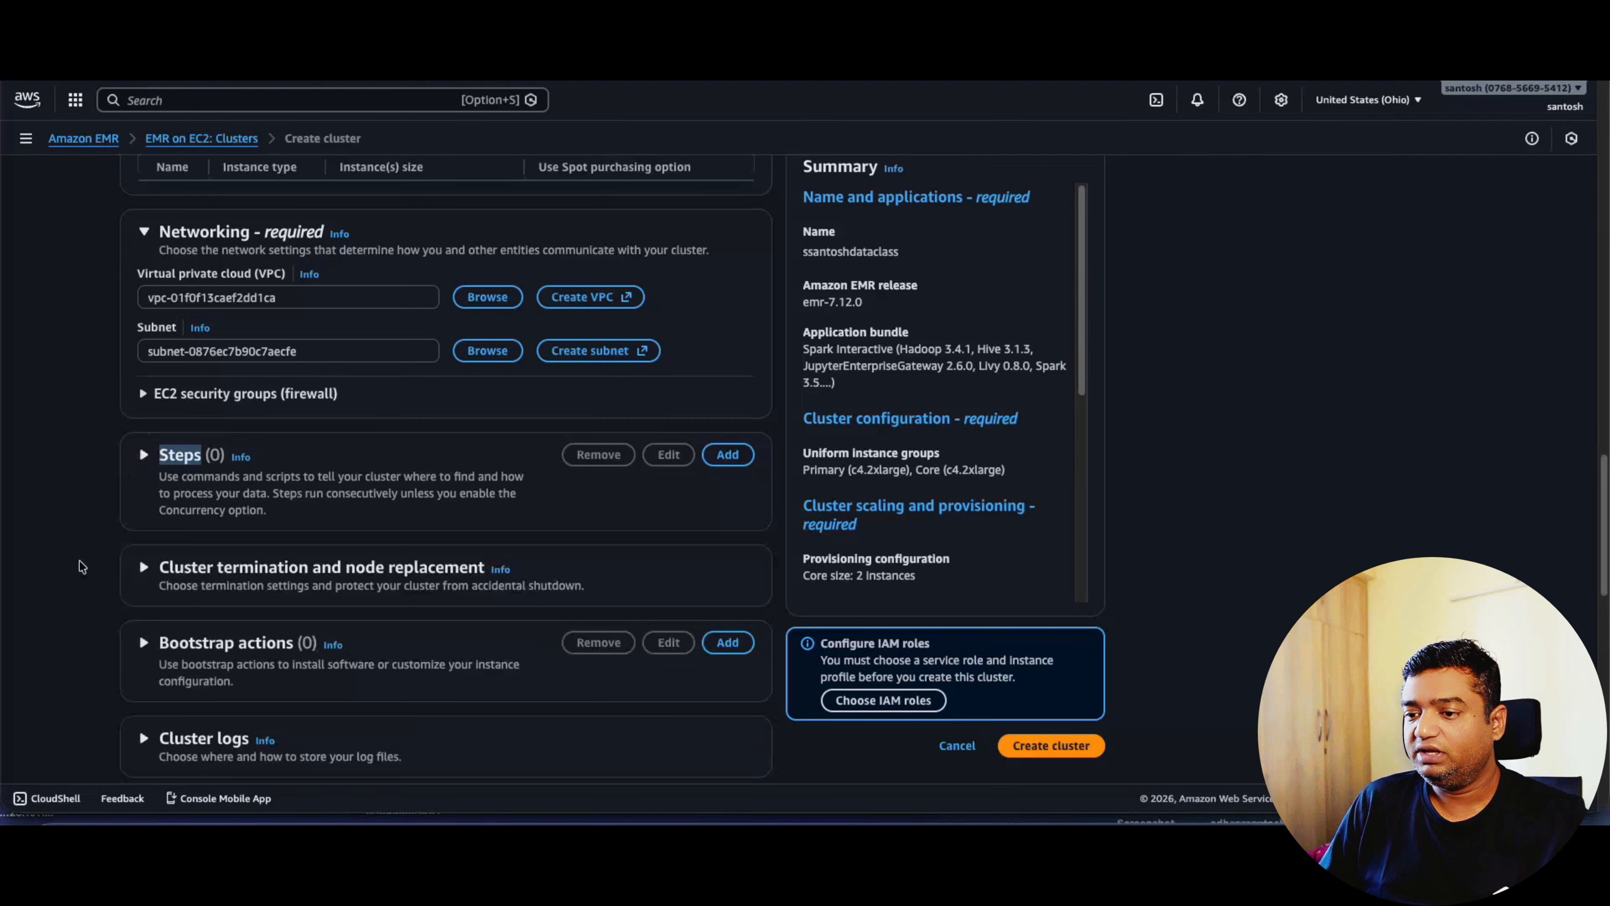
Set the cluster termination option to Manually terminate cluster.
{"action": "scroll", "coordinate": [100, 550], "scroll_direction": "down", "scroll_amount": 3}
{"action": "left_click", "coordinate": [144, 371]}
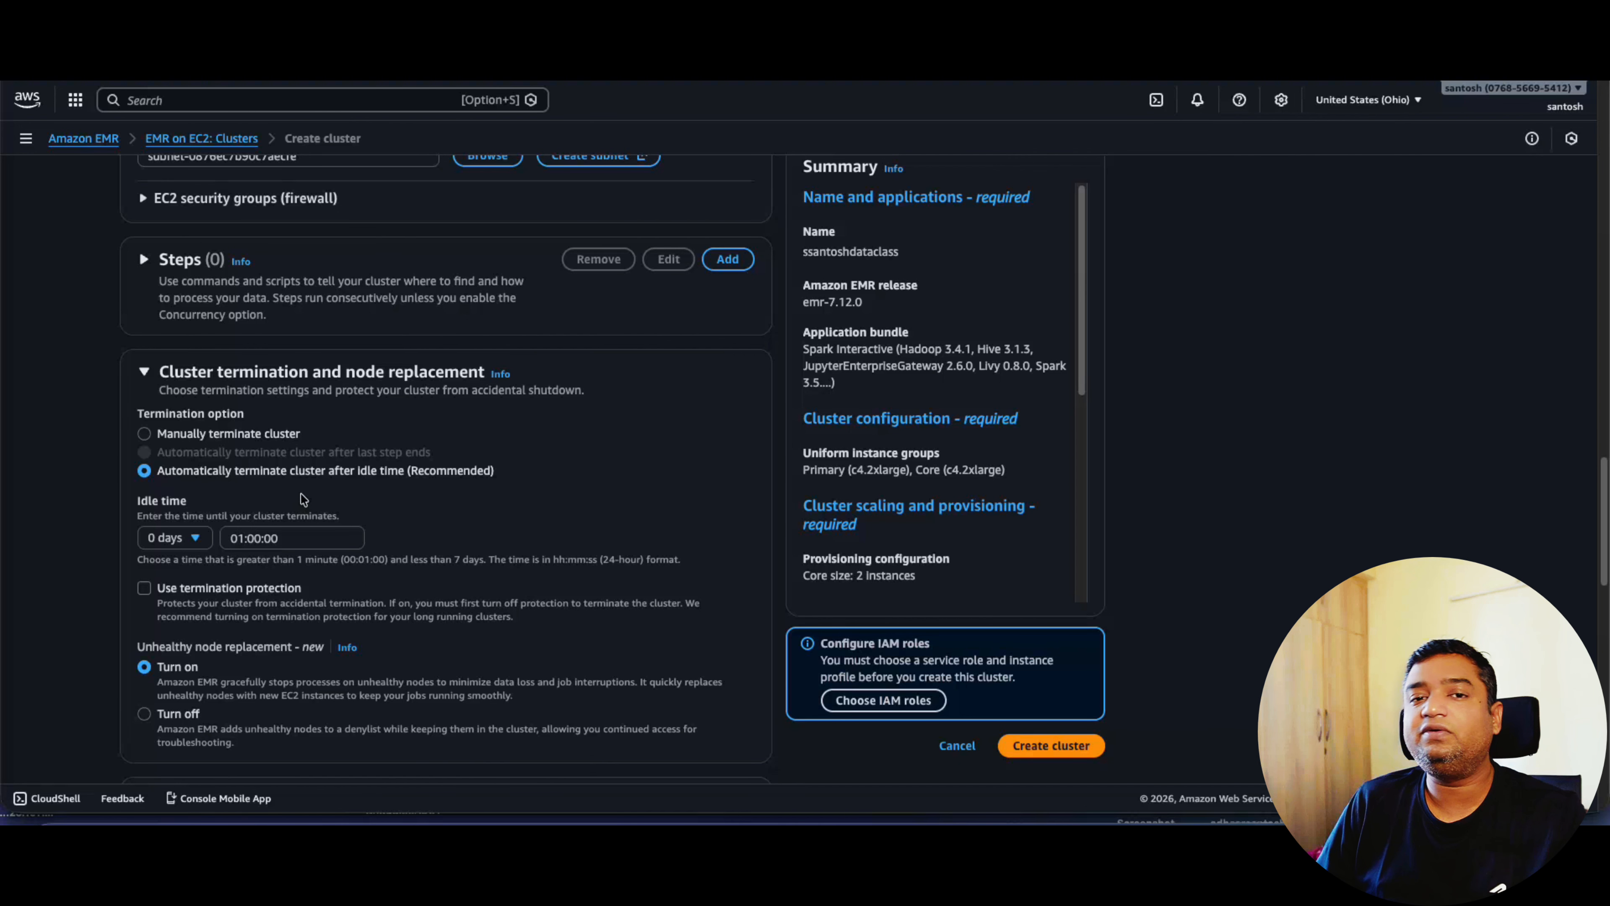
{"action": "left_click", "coordinate": [144, 473]}
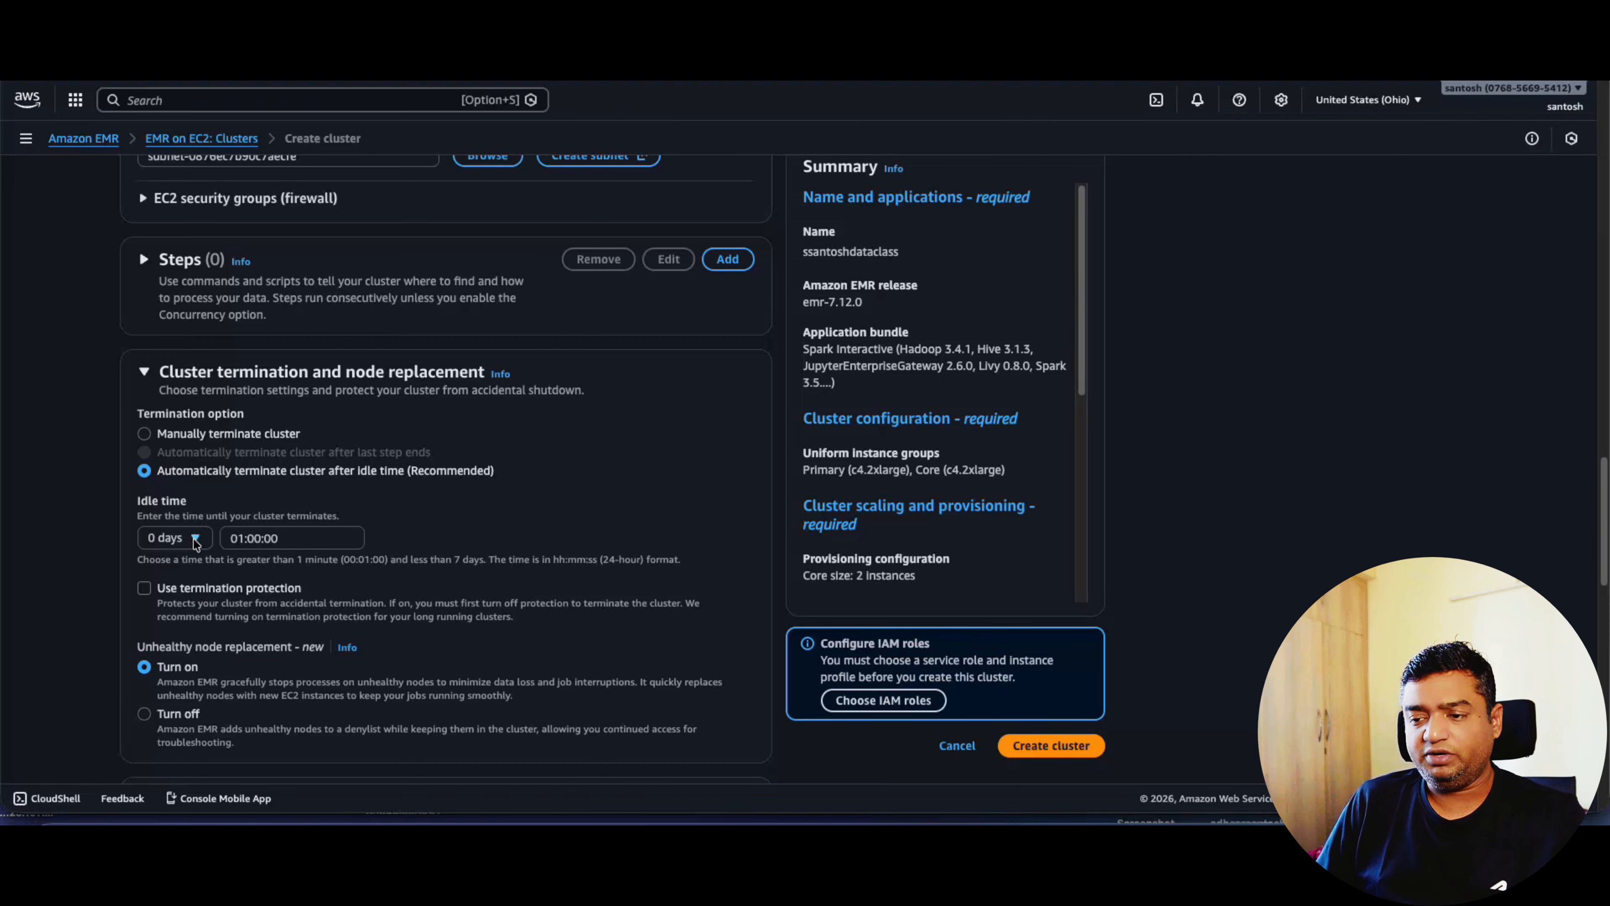
{"action": "left_click", "coordinate": [144, 433]}
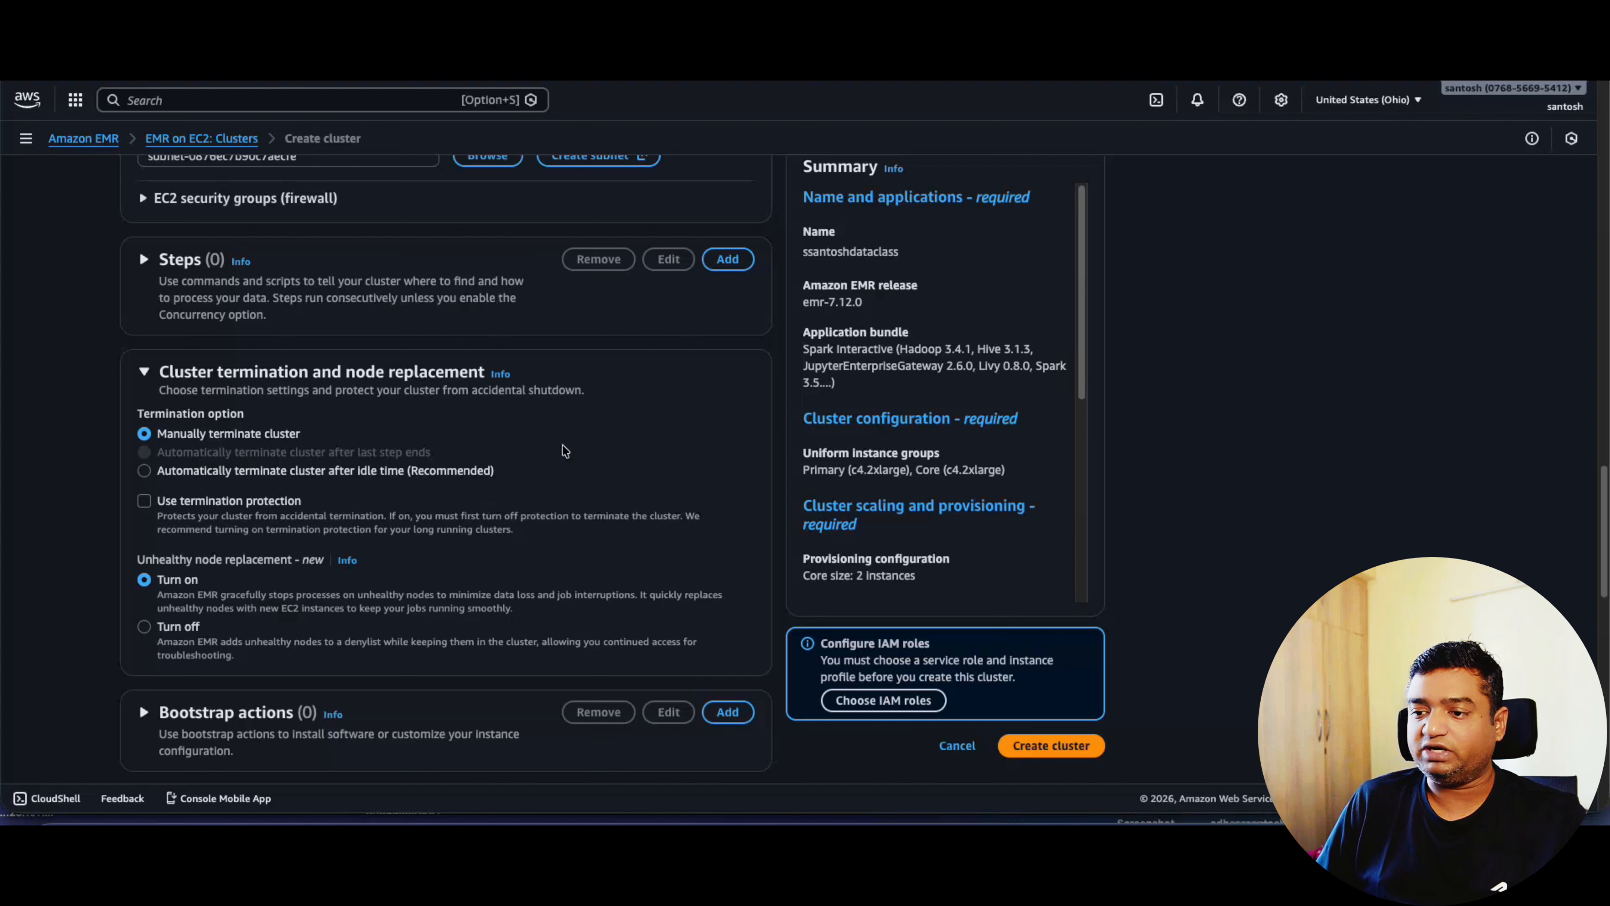
Examine the Bootstrap actions section and the fields for adding a bootstrap action, without adding one.
{"action": "scroll", "coordinate": [622, 450], "scroll_direction": "down", "scroll_amount": 7}
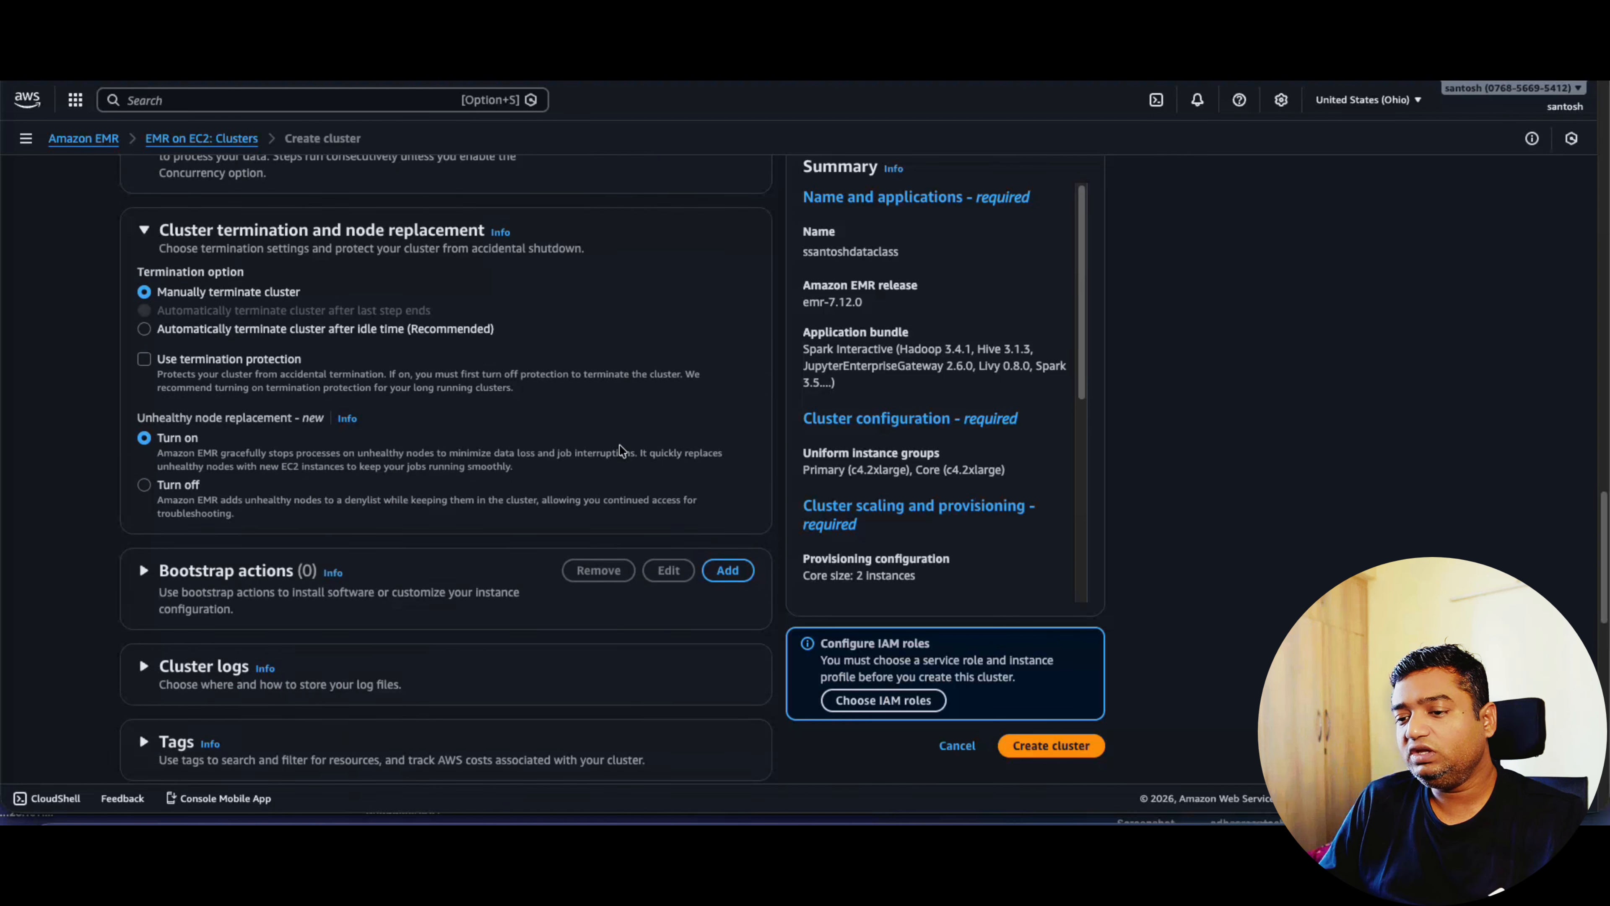
{"action": "left_click", "coordinate": [143, 294]}
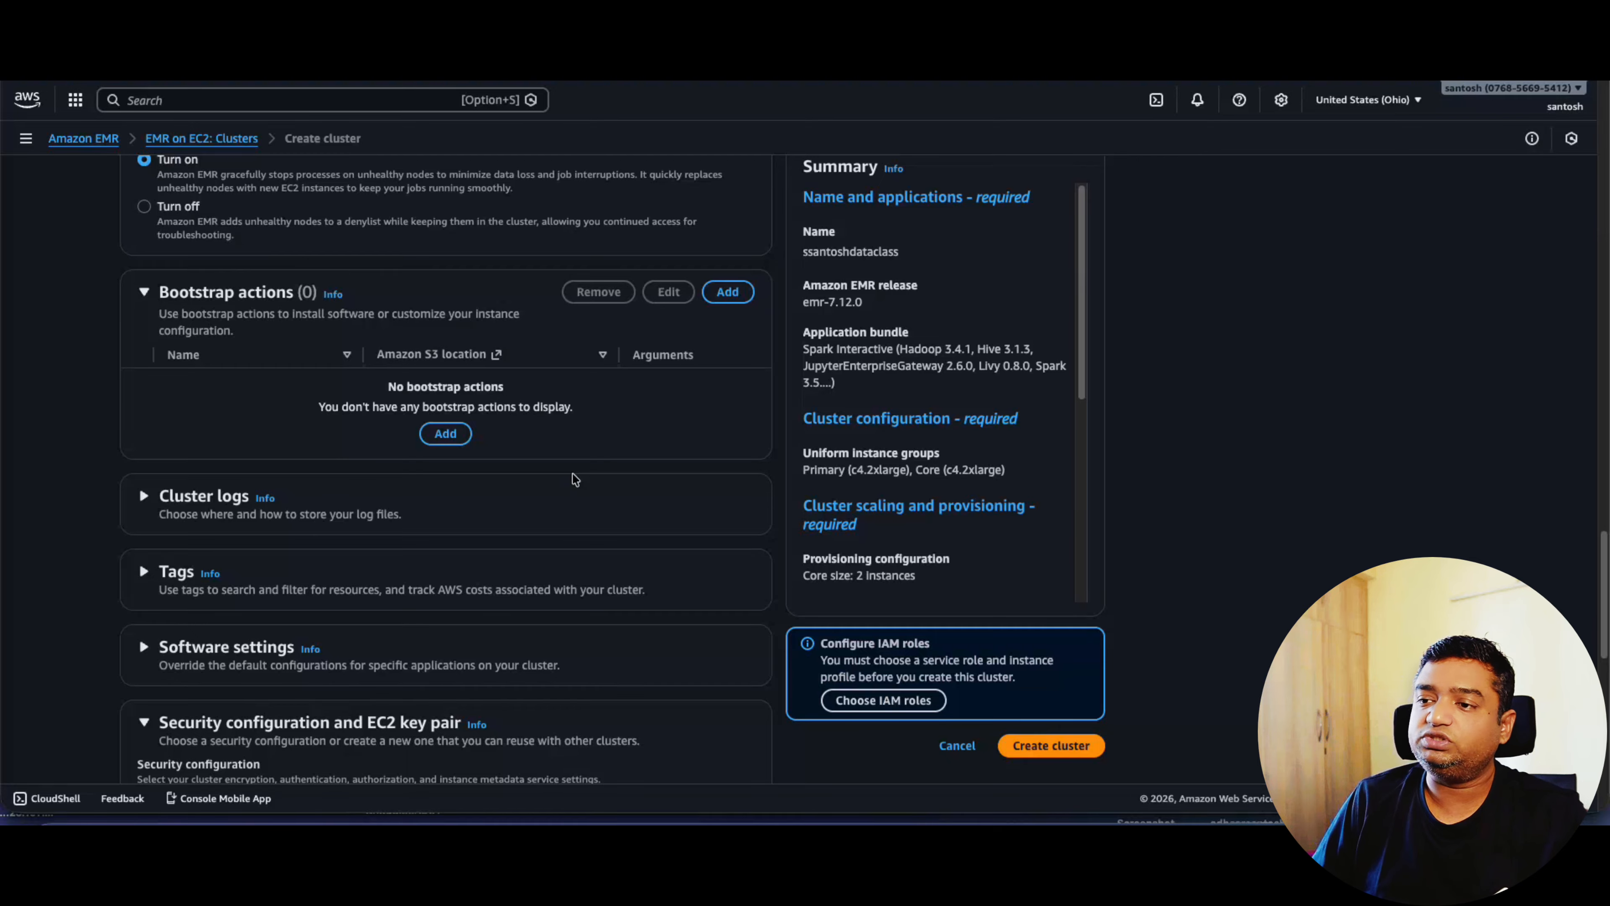
{"action": "left_click", "coordinate": [464, 433]}
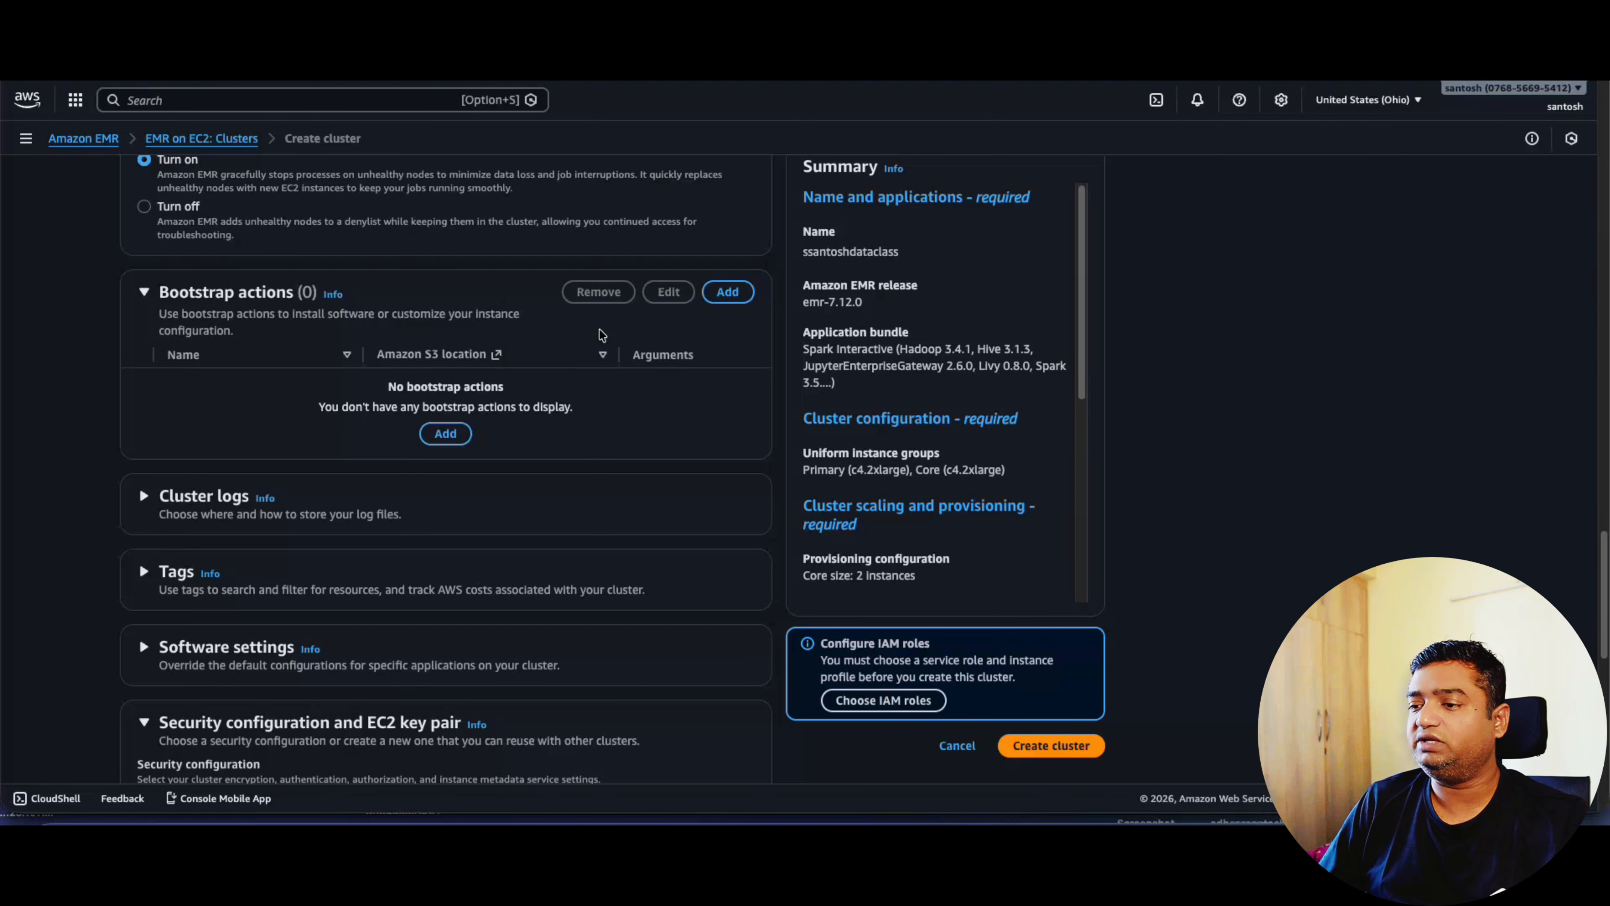
{"action": "left_click", "coordinate": [443, 433]}
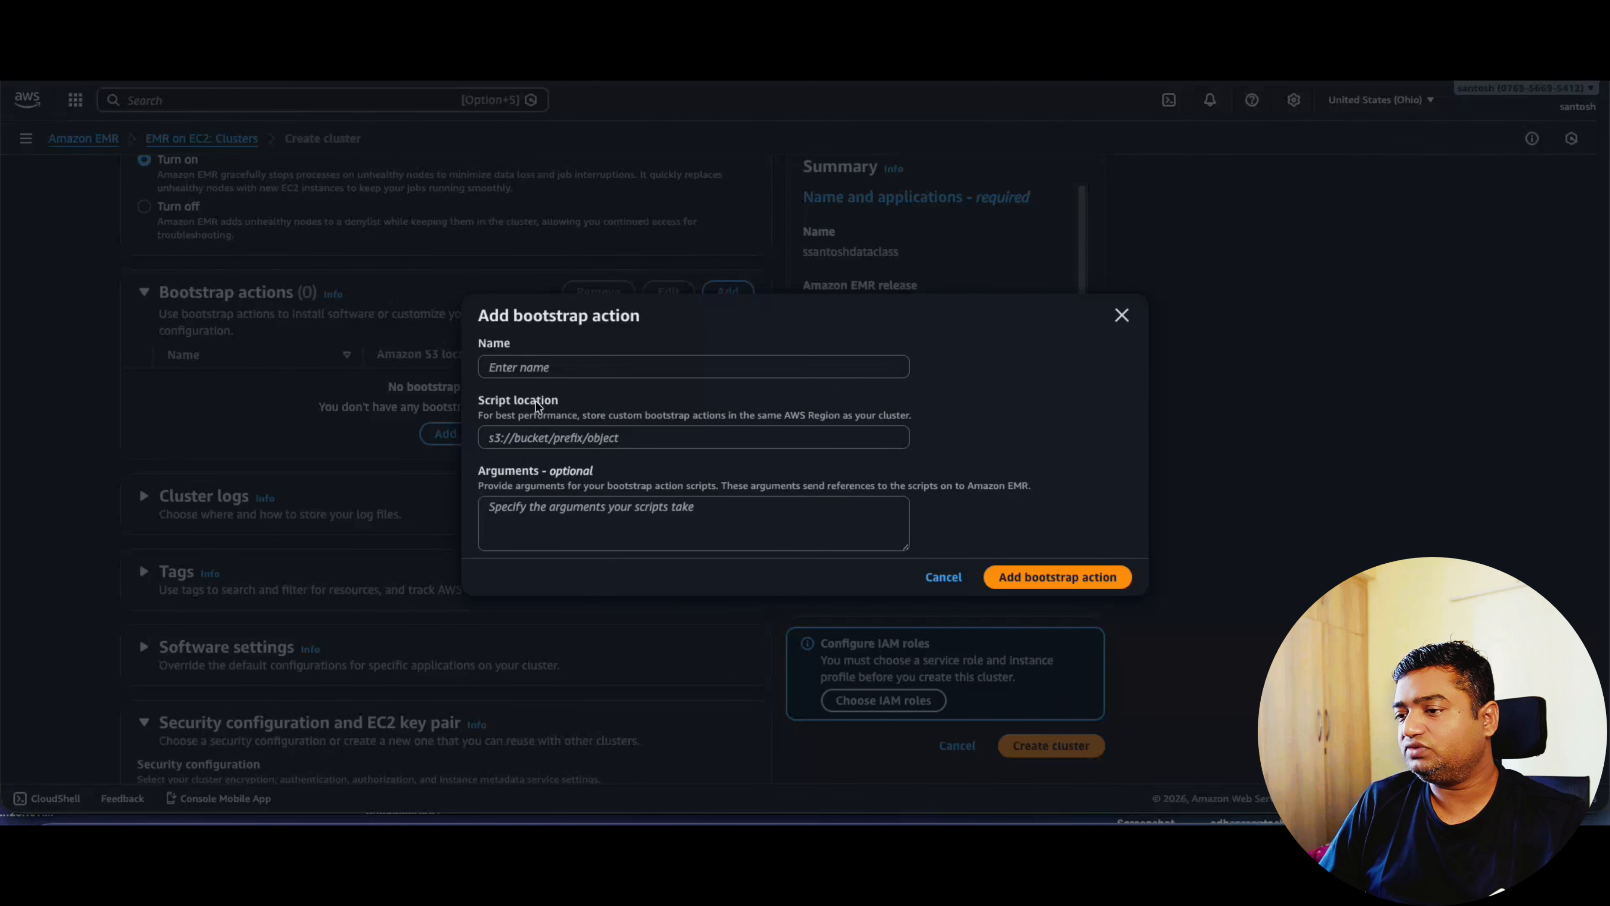
{"action": "left_click", "coordinate": [1121, 315]}
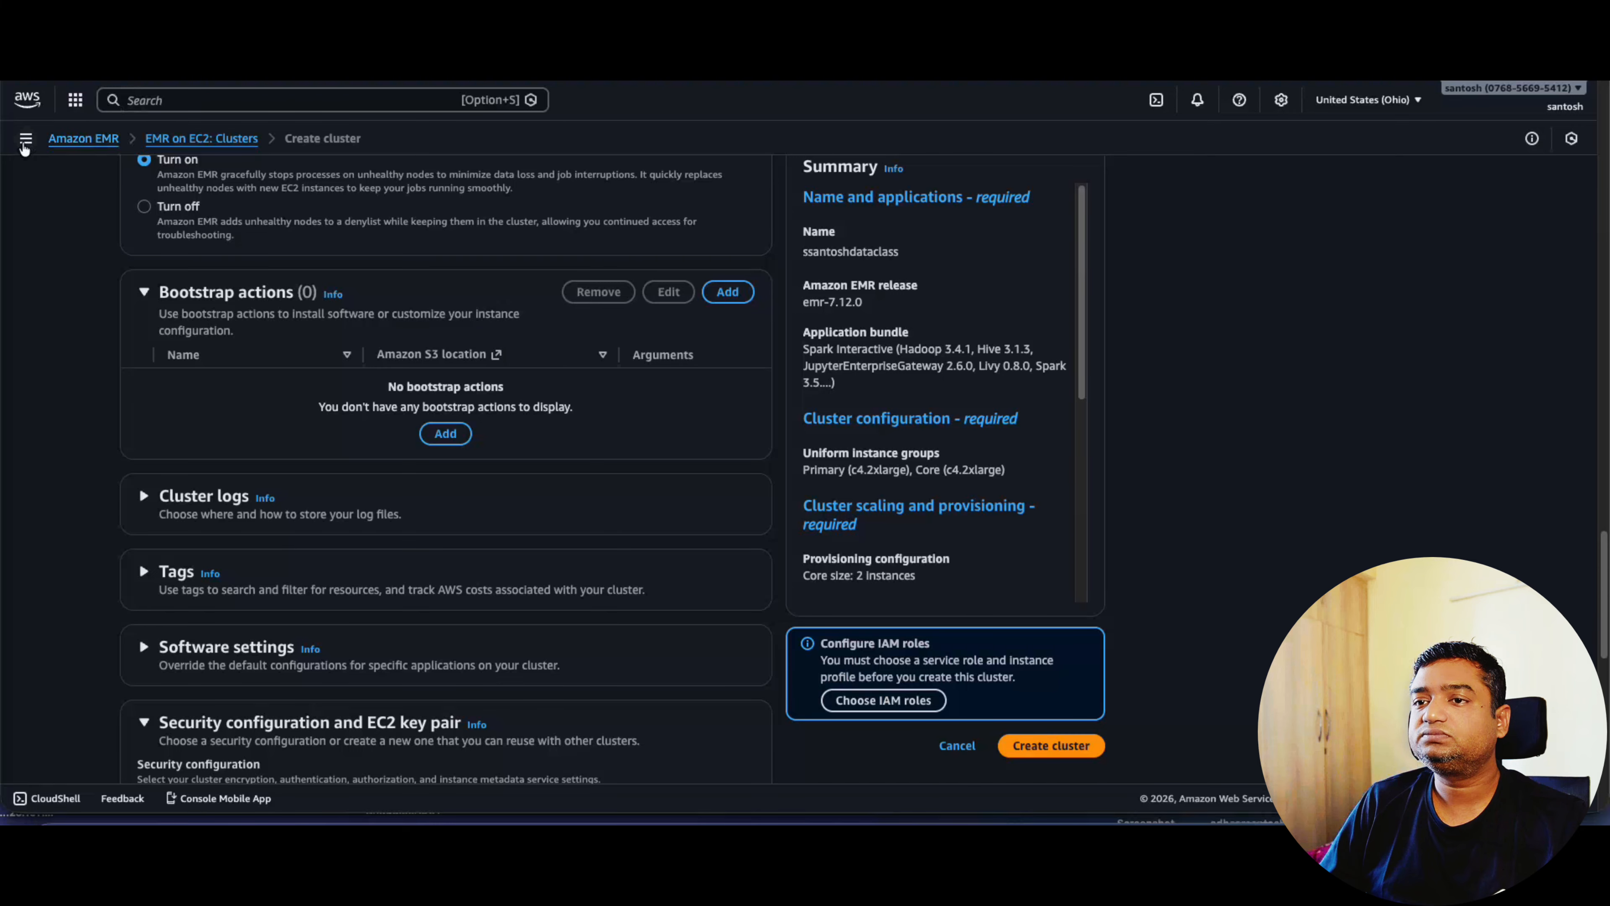
Open Amazon S3 in a new tab and view the details of start-test.sh in the emr-dataclass bucket's bootstrap folder.
{"action": "left_click", "coordinate": [74, 99]}
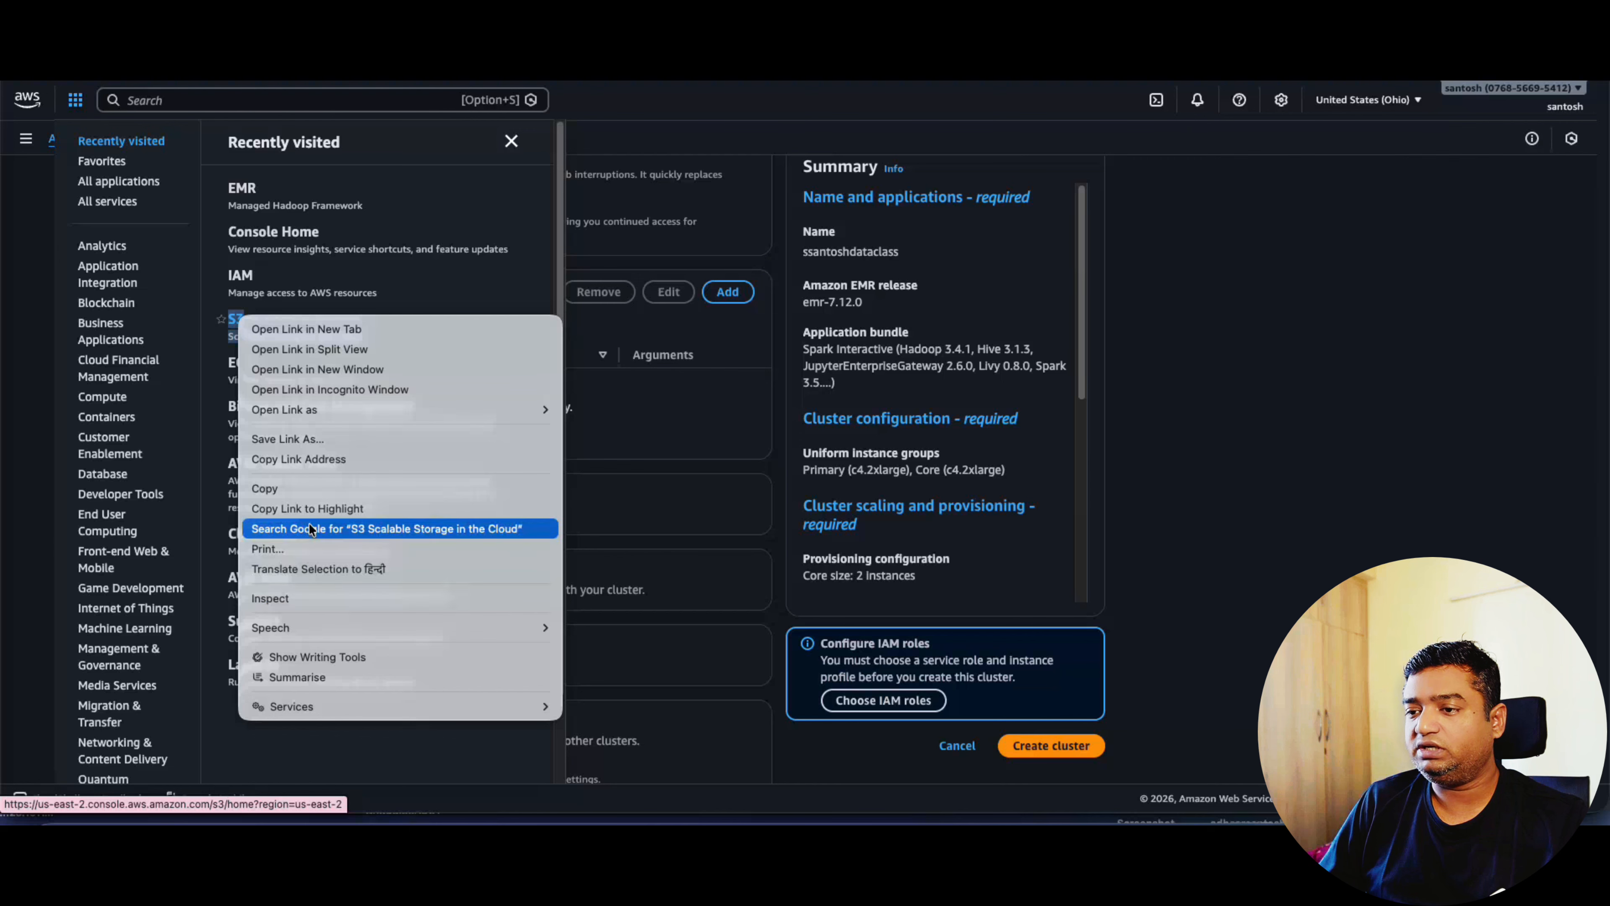
{"action": "left_click", "coordinate": [321, 334]}
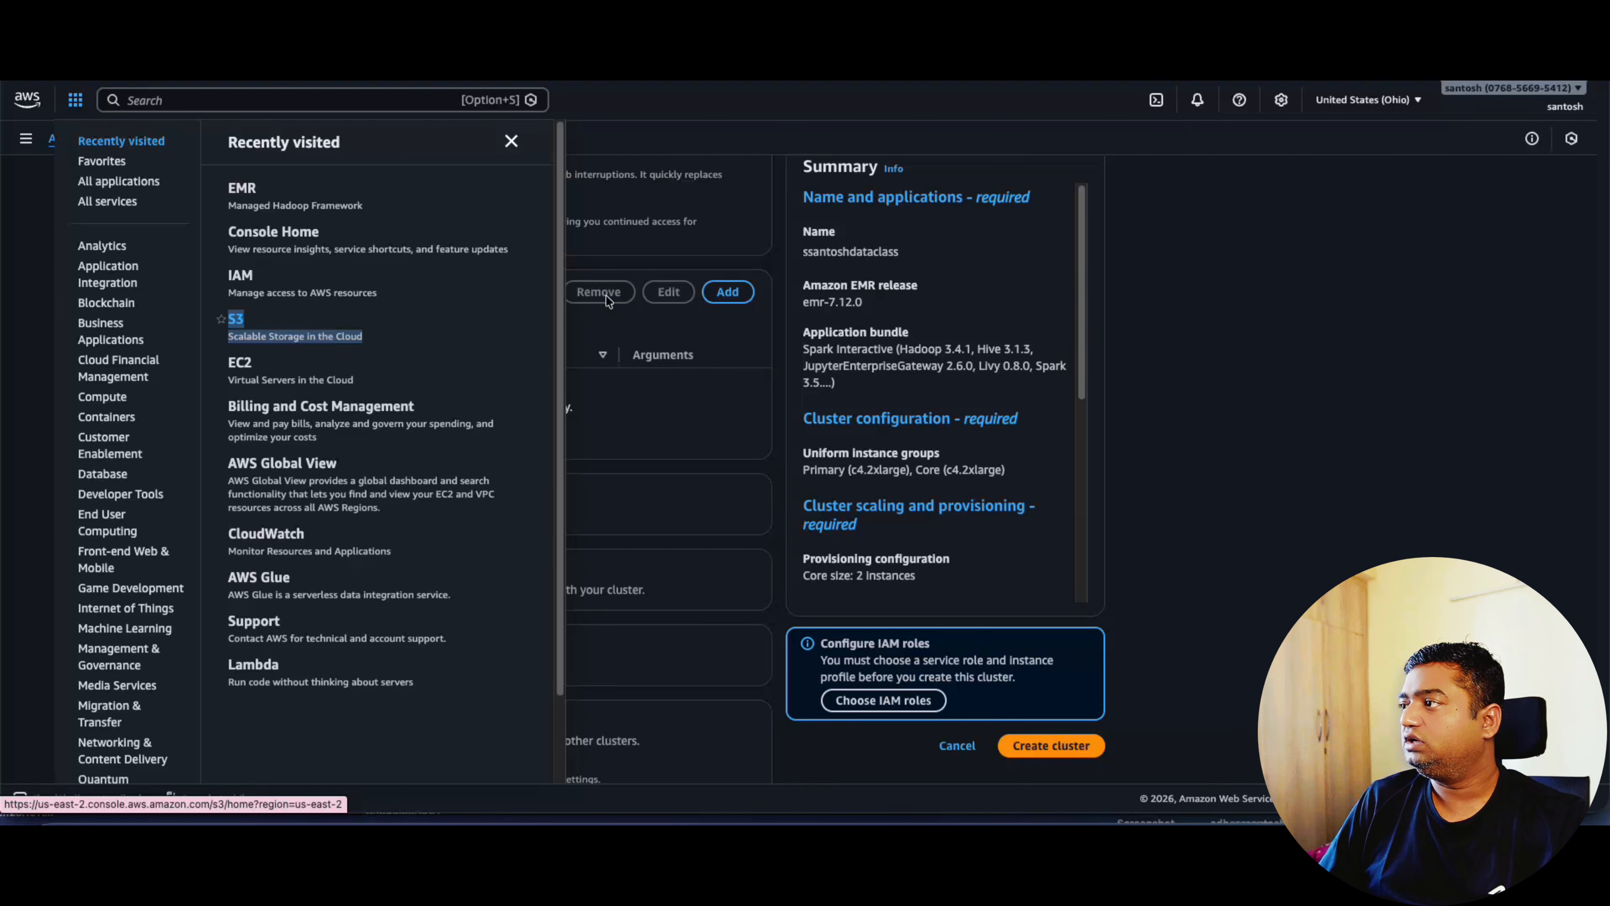
{"action": "left_click", "coordinate": [1461, 81]}
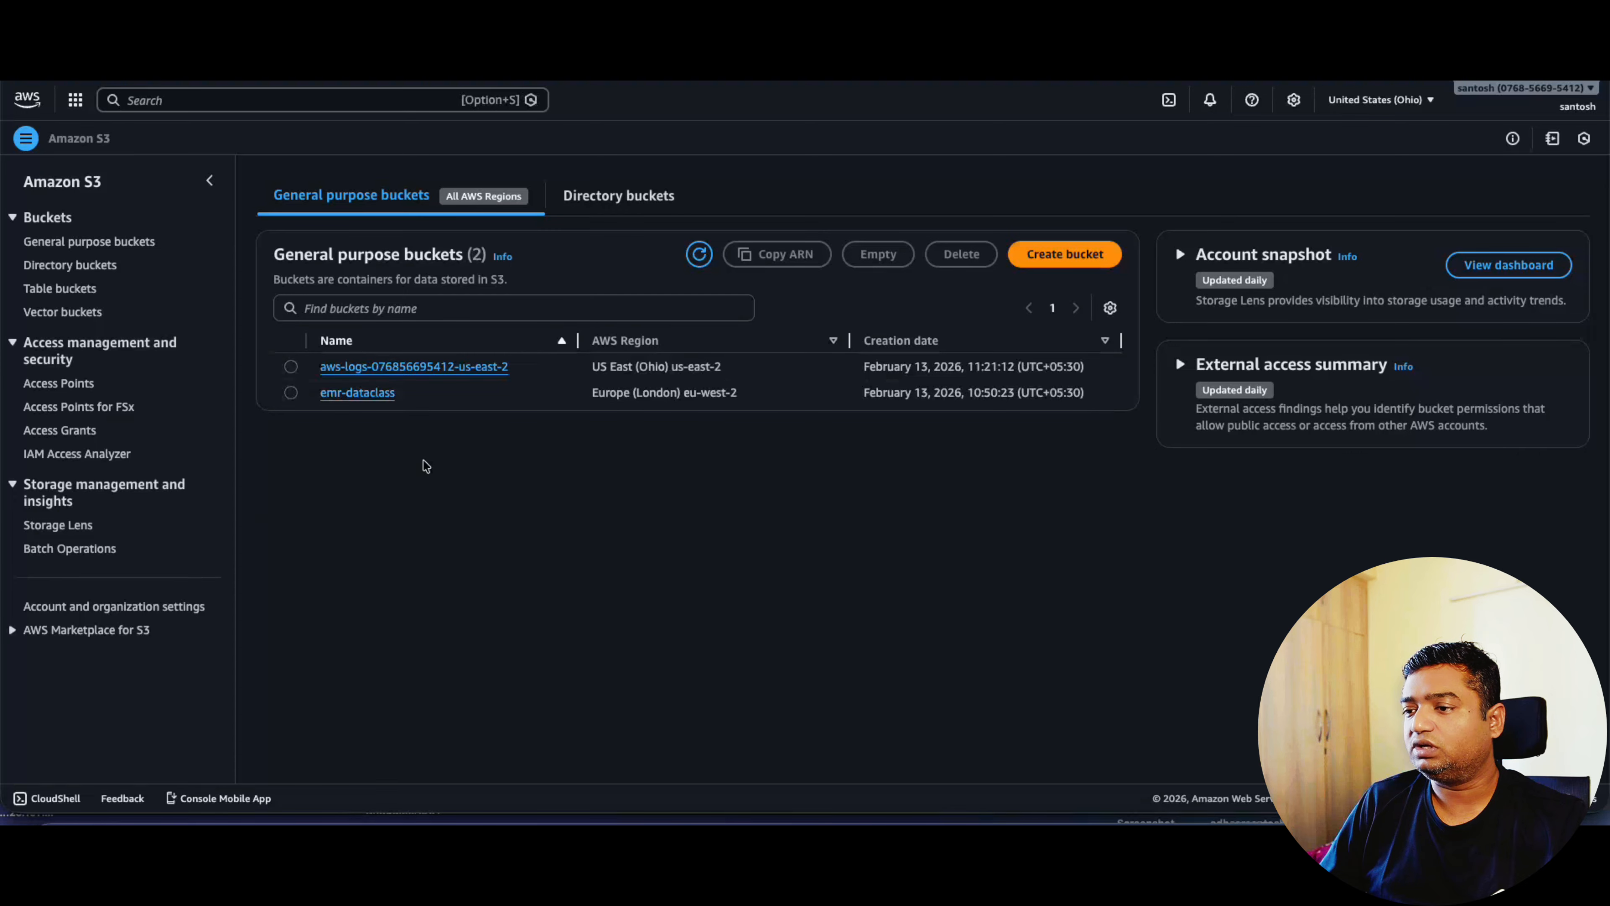
{"action": "left_click", "coordinate": [357, 393]}
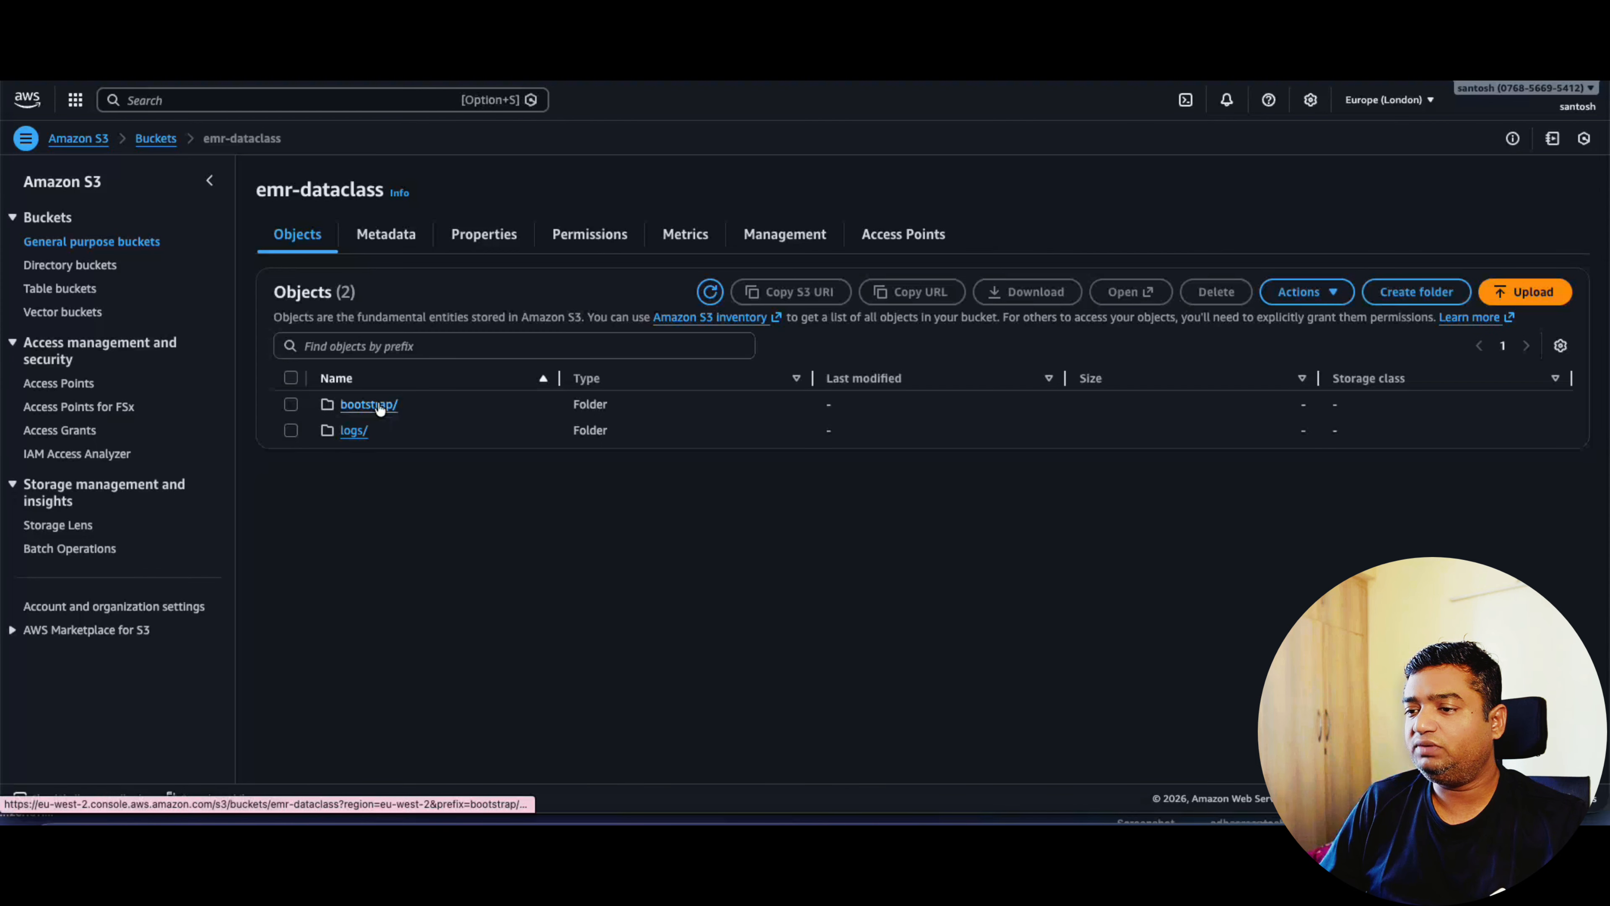
{"action": "left_click", "coordinate": [380, 406]}
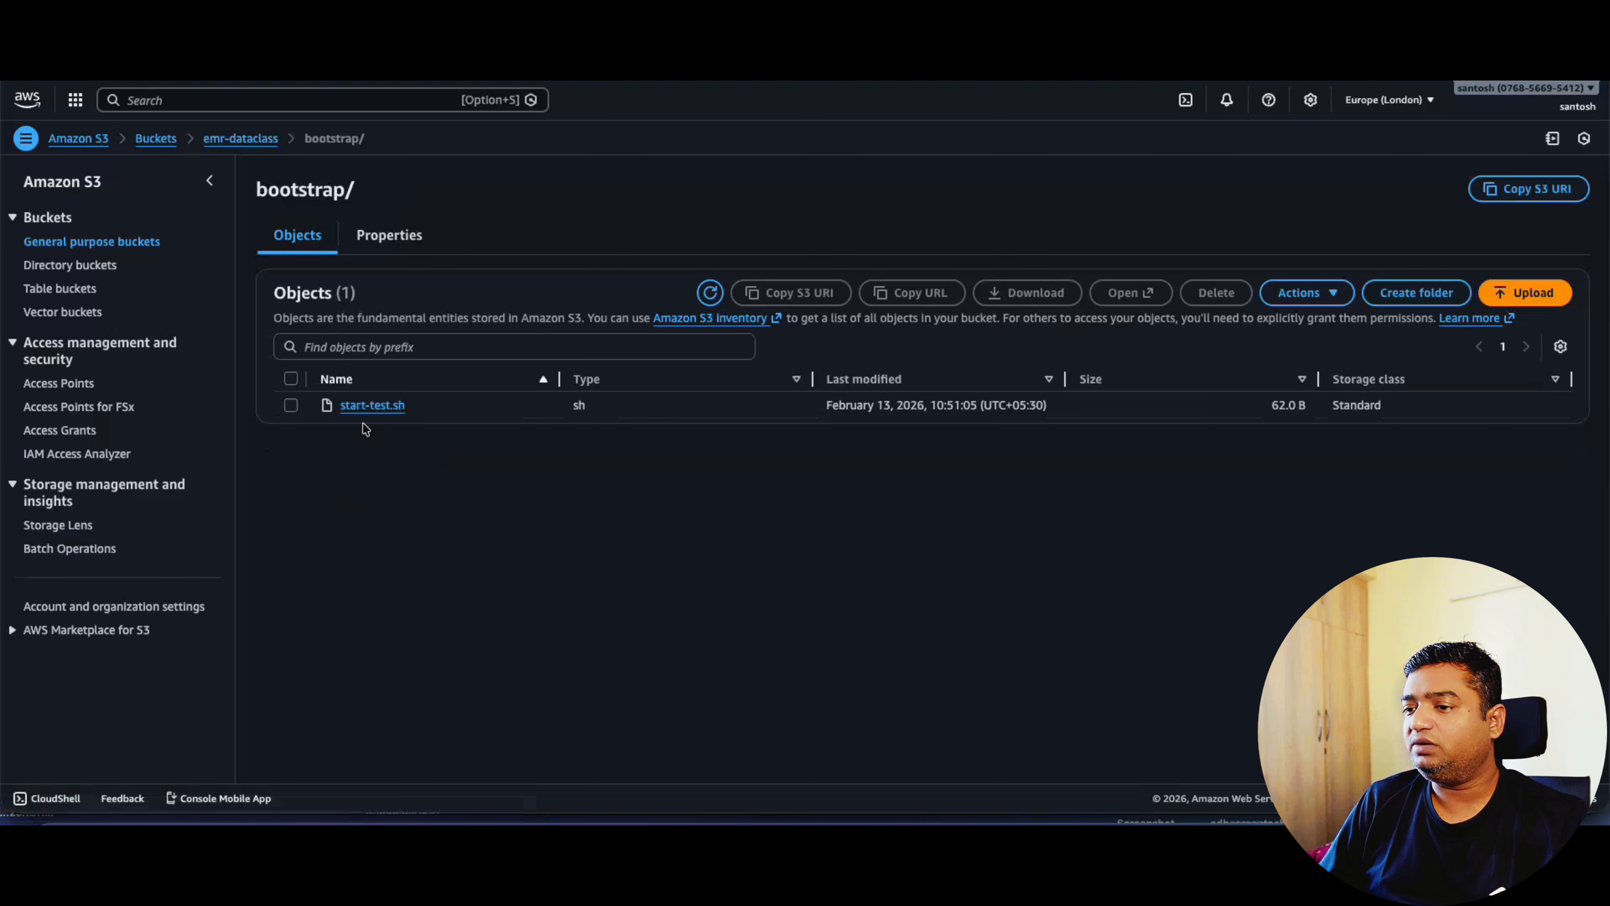
{"action": "left_click", "coordinate": [394, 408]}
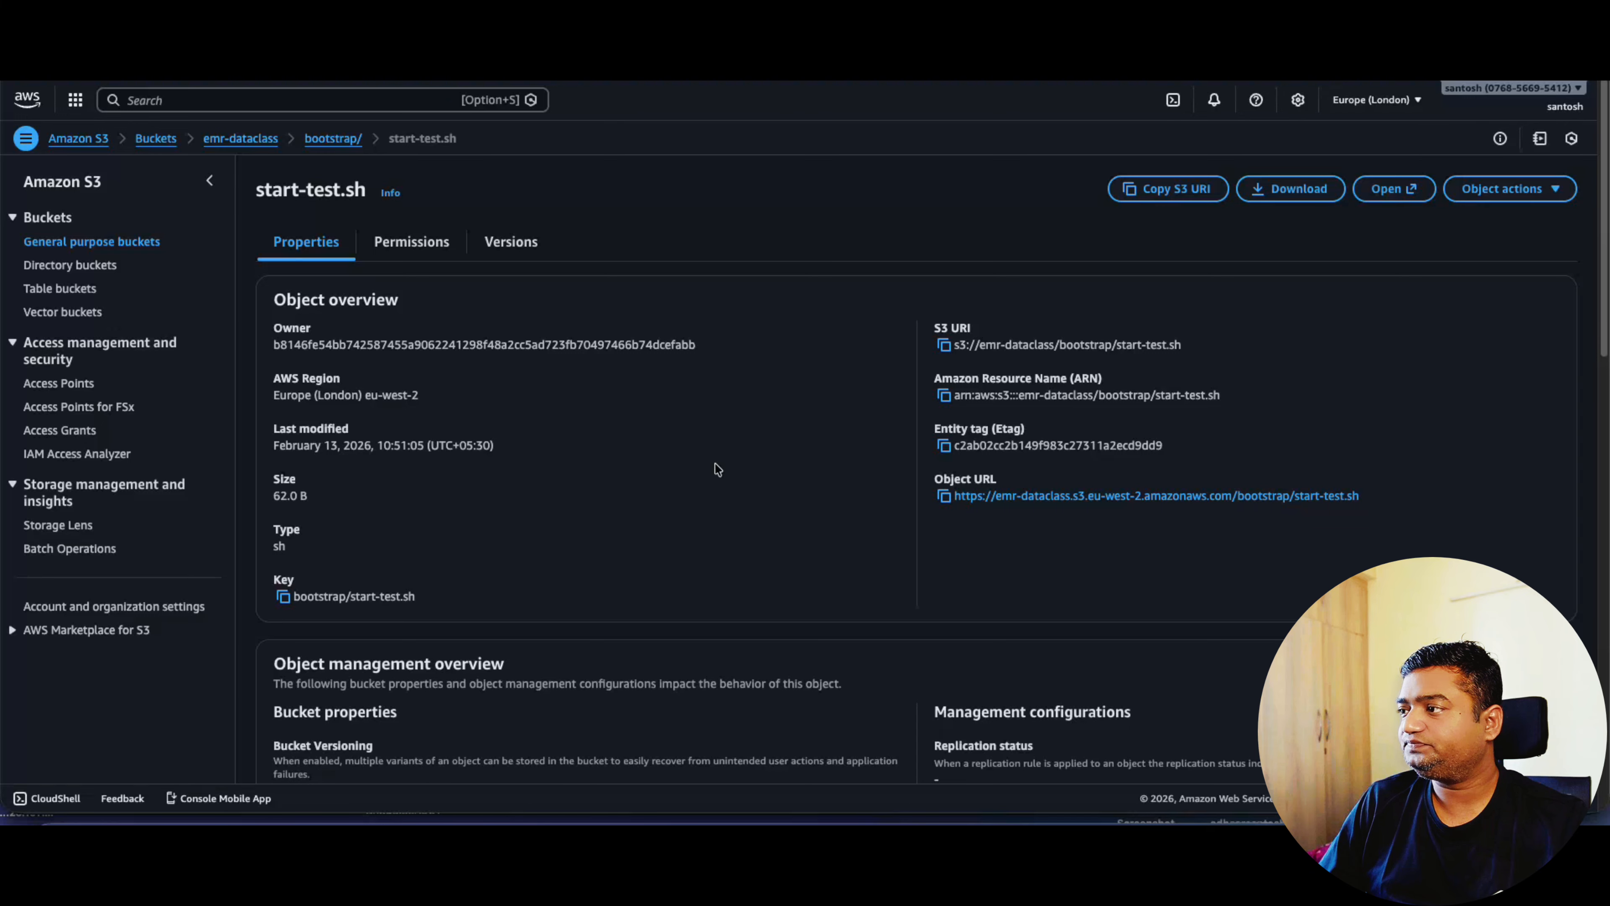
{"action": "scroll", "coordinate": [717, 469], "scroll_direction": "down", "scroll_amount": 5}
{"action": "scroll", "coordinate": [717, 470], "scroll_direction": "up", "scroll_amount": 5}
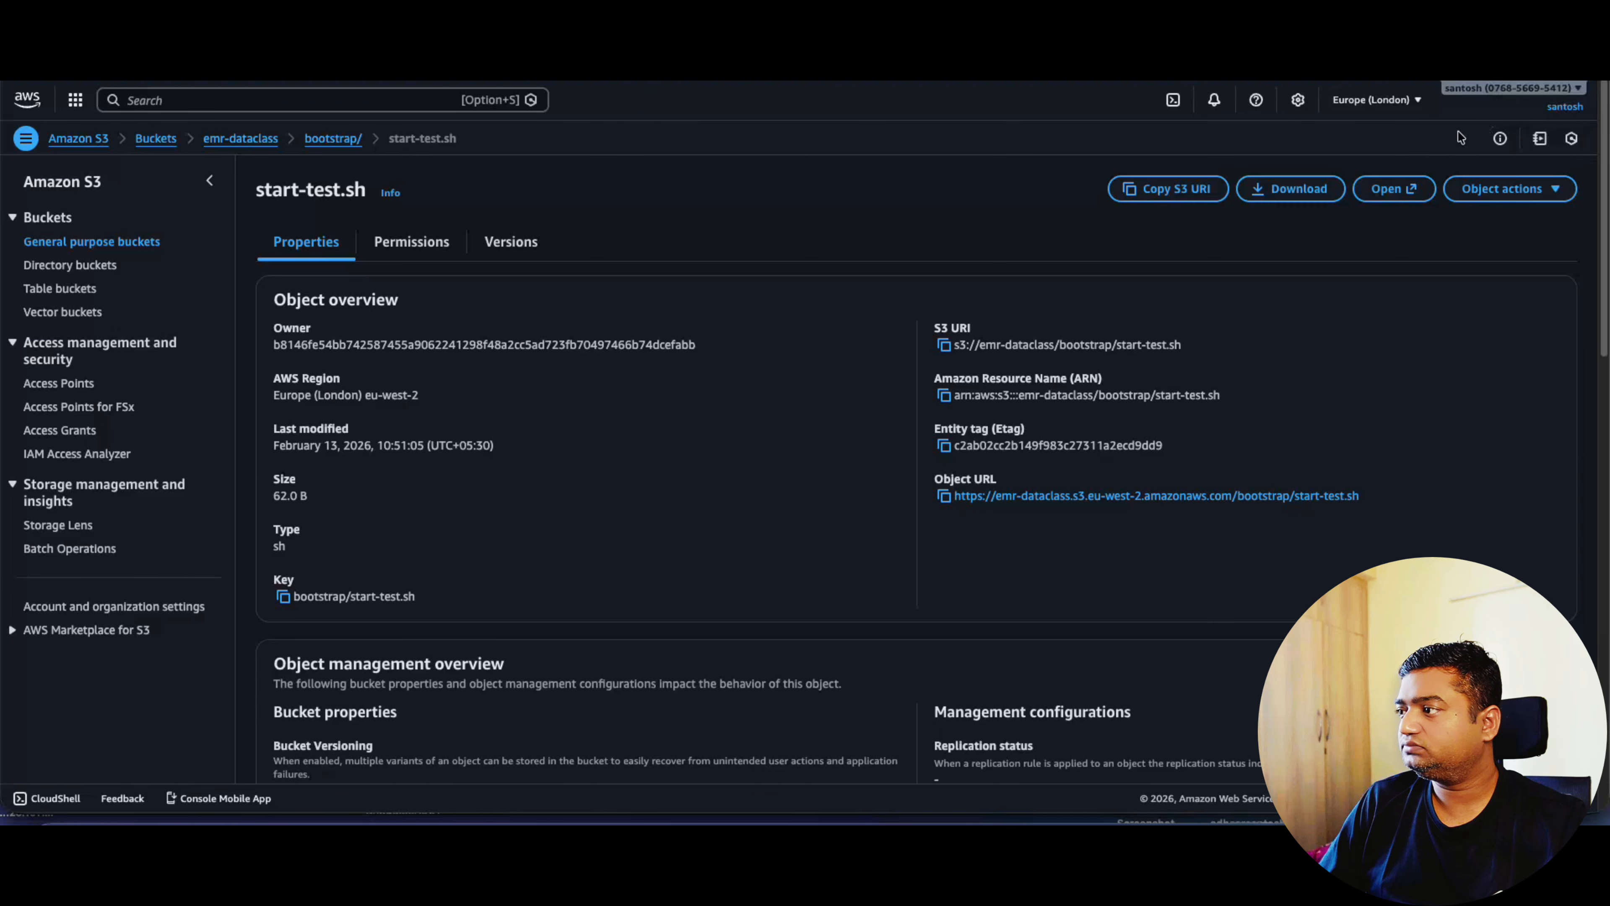
Open the start-test.sh script and read its pip3 install commands for matplotlib and pandas.
{"action": "left_click", "coordinate": [1413, 187]}
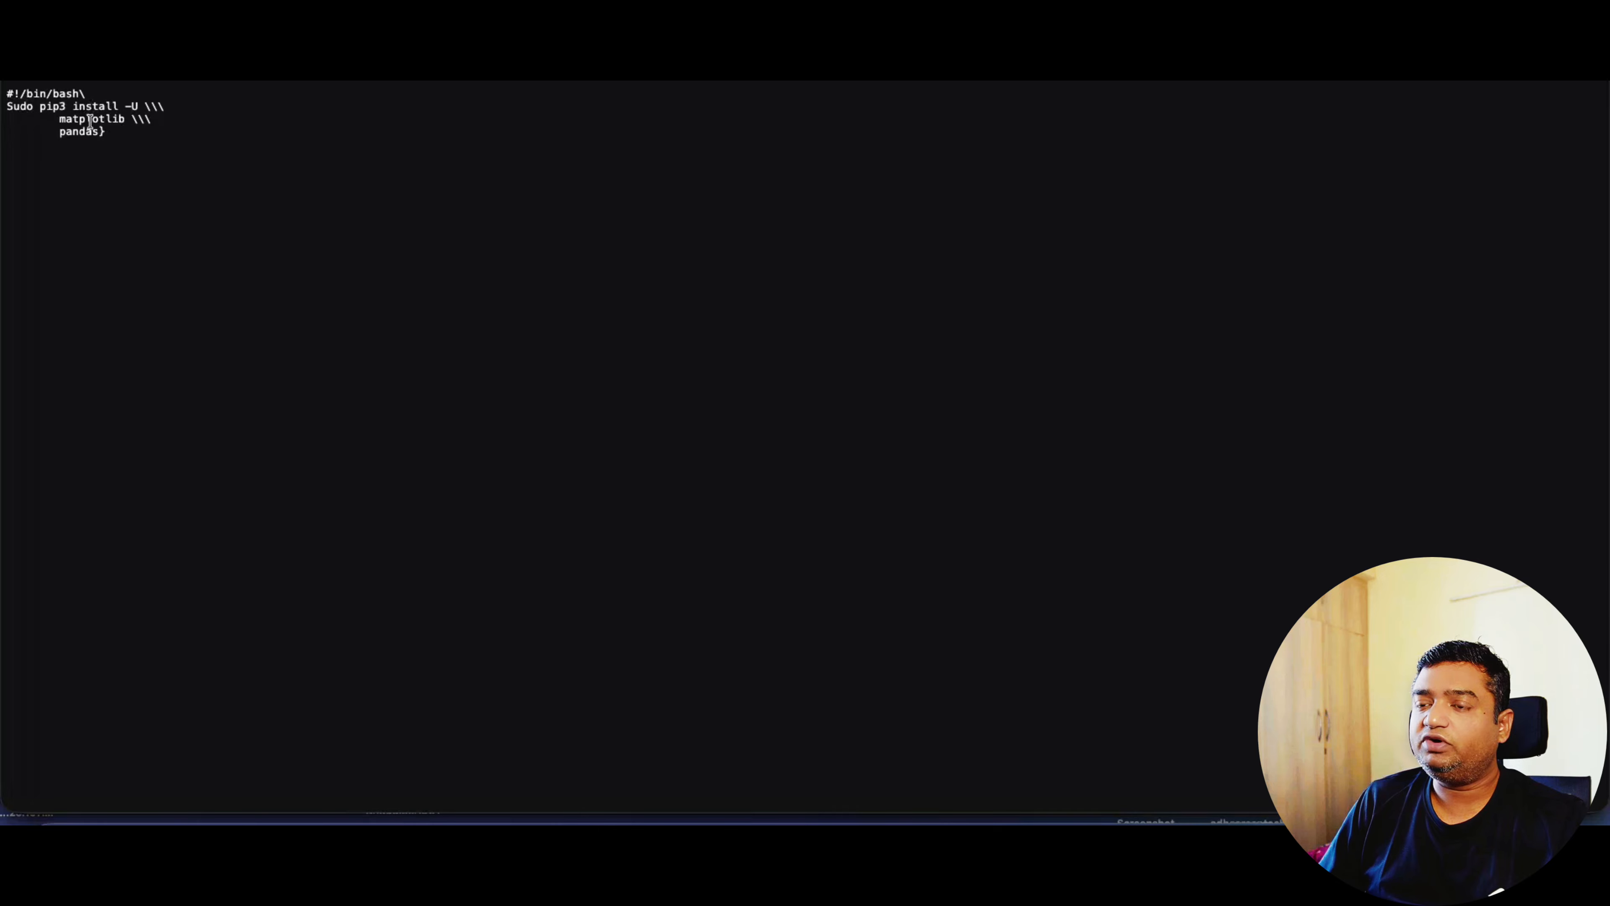
{"action": "left_click_drag", "start_coordinate": [60, 121], "coordinate": [180, 125]}
{"action": "left_click_drag", "start_coordinate": [44, 135], "coordinate": [177, 135]}
{"action": "left_click", "coordinate": [139, 162]}
{"action": "left_click", "coordinate": [110, 132]}
{"action": "left_click", "coordinate": [103, 134]}
{"action": "left_click", "coordinate": [129, 130]}
{"action": "left_click_drag", "start_coordinate": [7, 92], "coordinate": [220, 156]}
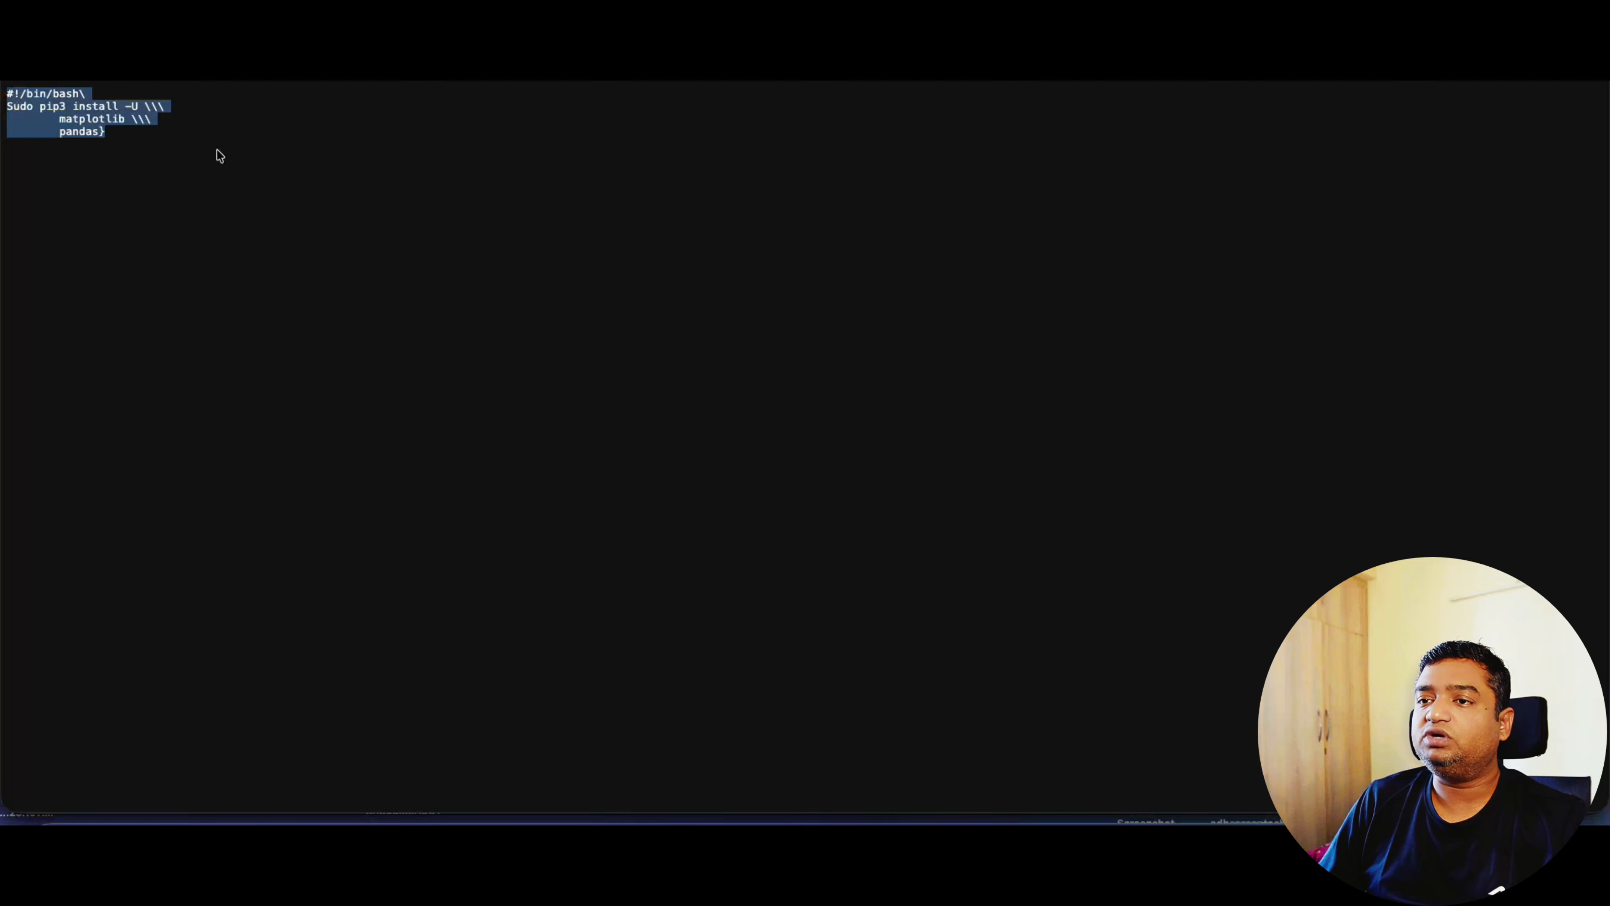
{"action": "left_click", "coordinate": [219, 138]}
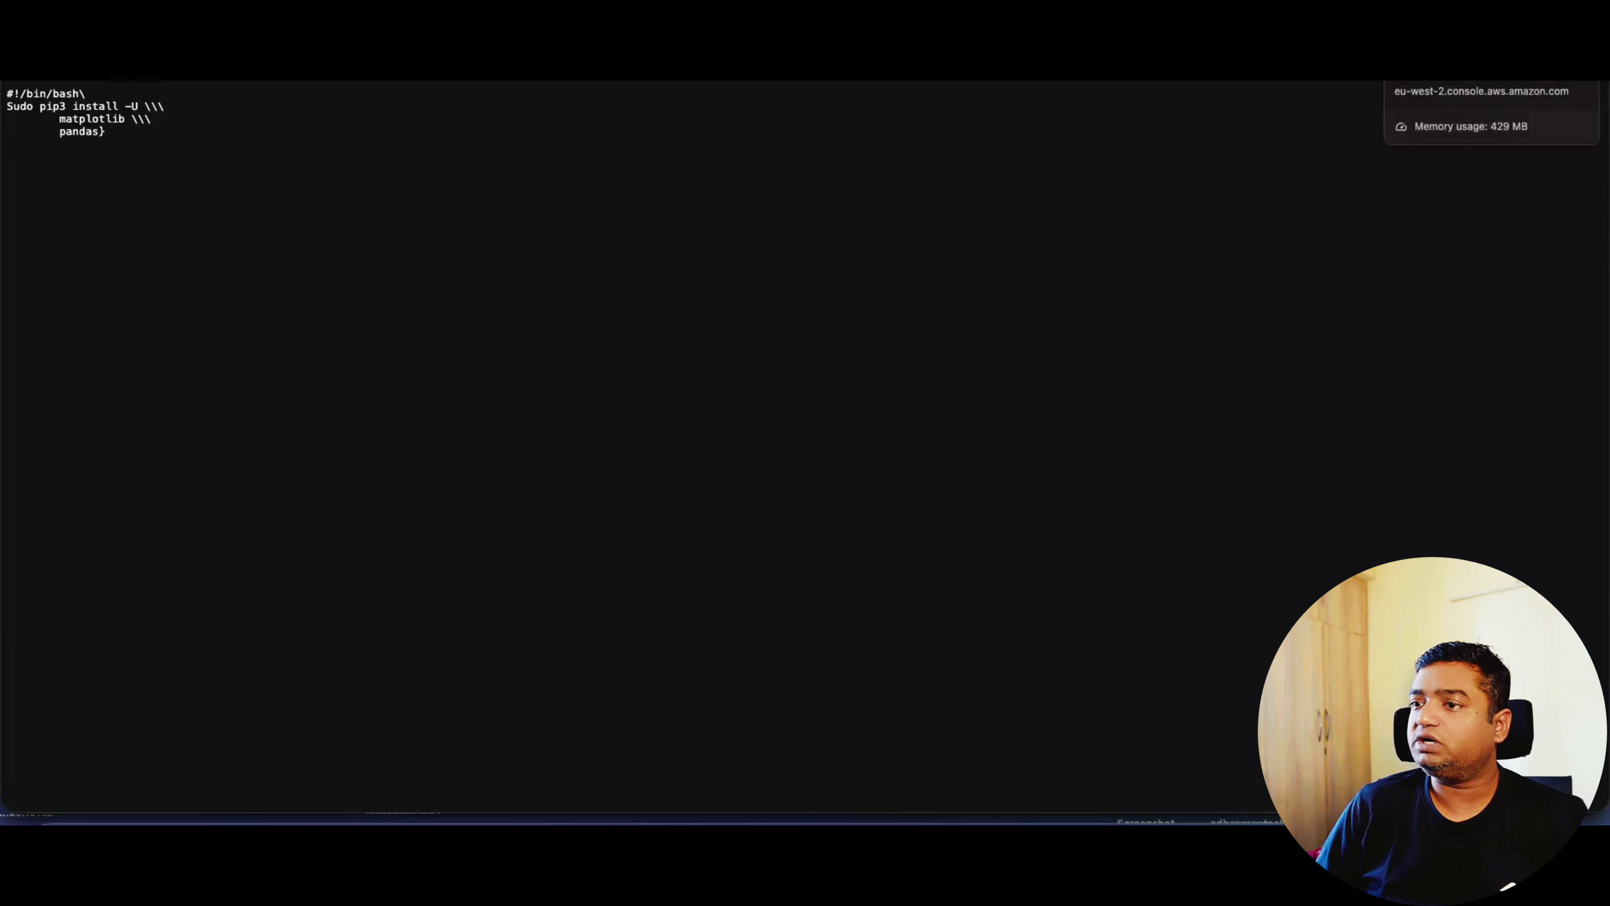
Copy the S3 URI of start-test.sh and try it as the script location of a new bootstrap action, then cancel the dialog.
{"action": "left_click", "coordinate": [1411, 35]}
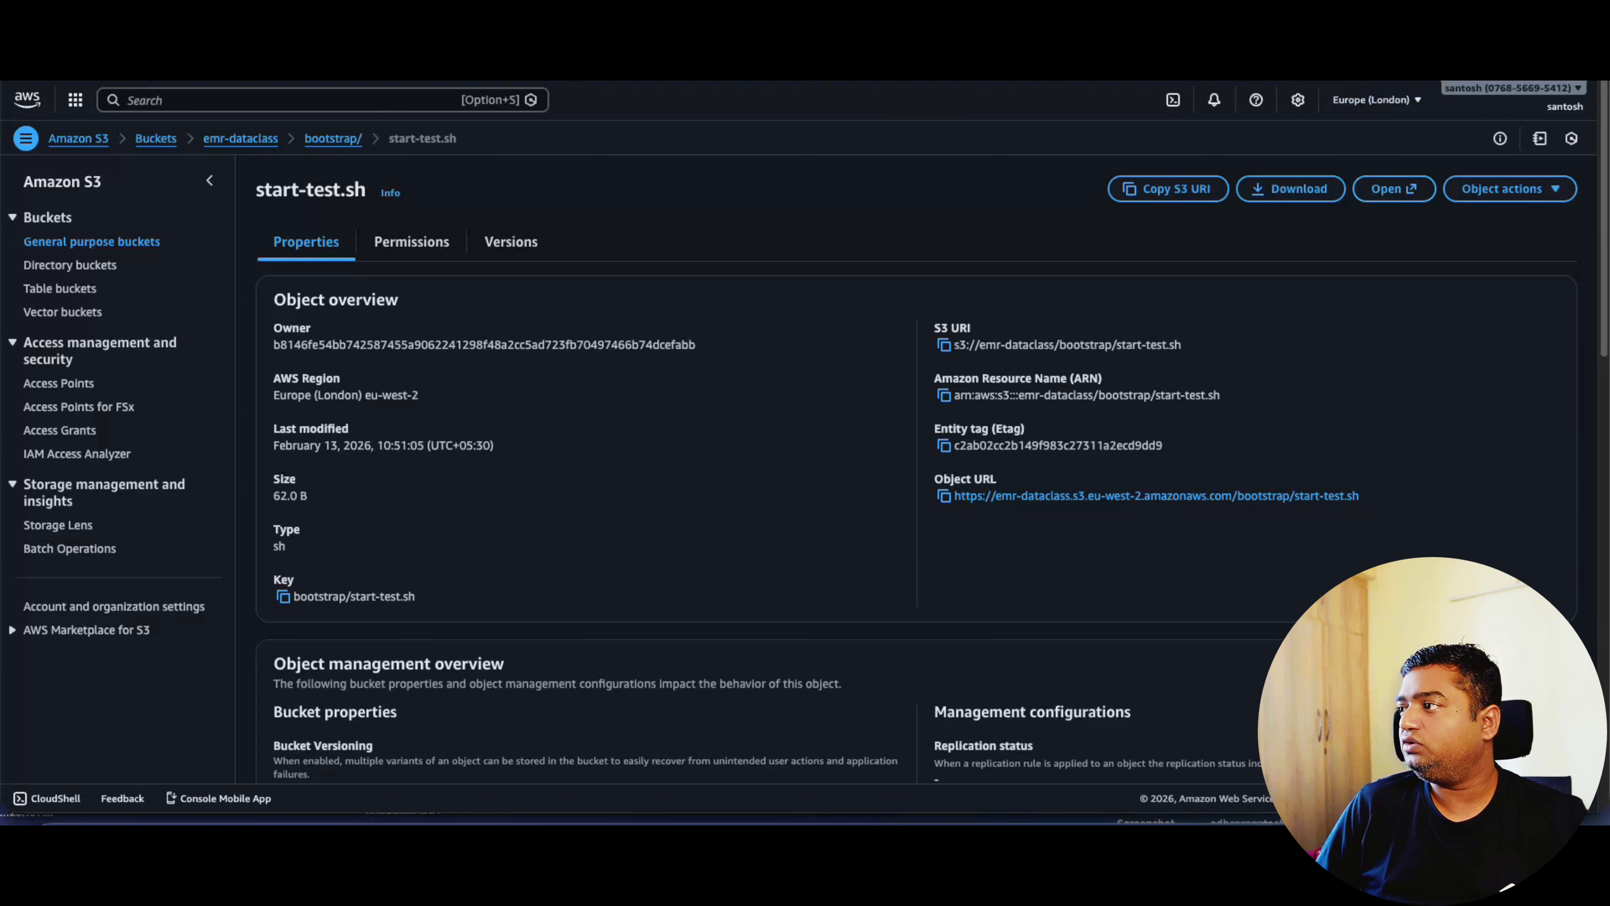
{"action": "left_click", "coordinate": [944, 344]}
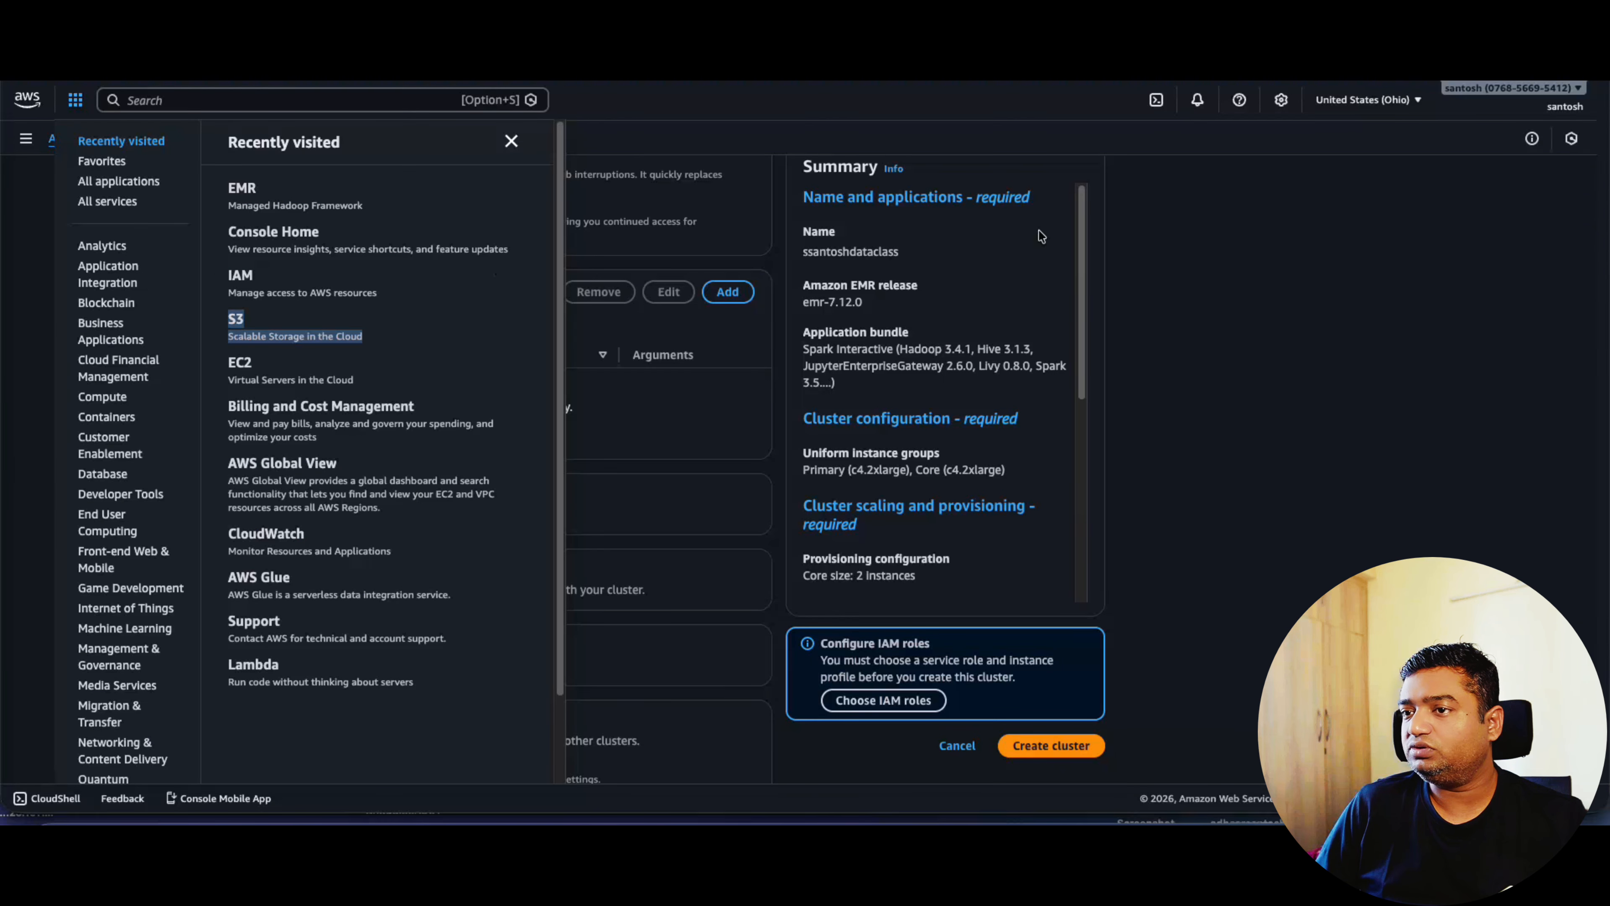
{"action": "left_click", "coordinate": [1274, 468]}
{"action": "left_click", "coordinate": [446, 436]}
{"action": "left_click", "coordinate": [624, 436]}
{"action": "left_click", "coordinate": [664, 432]}
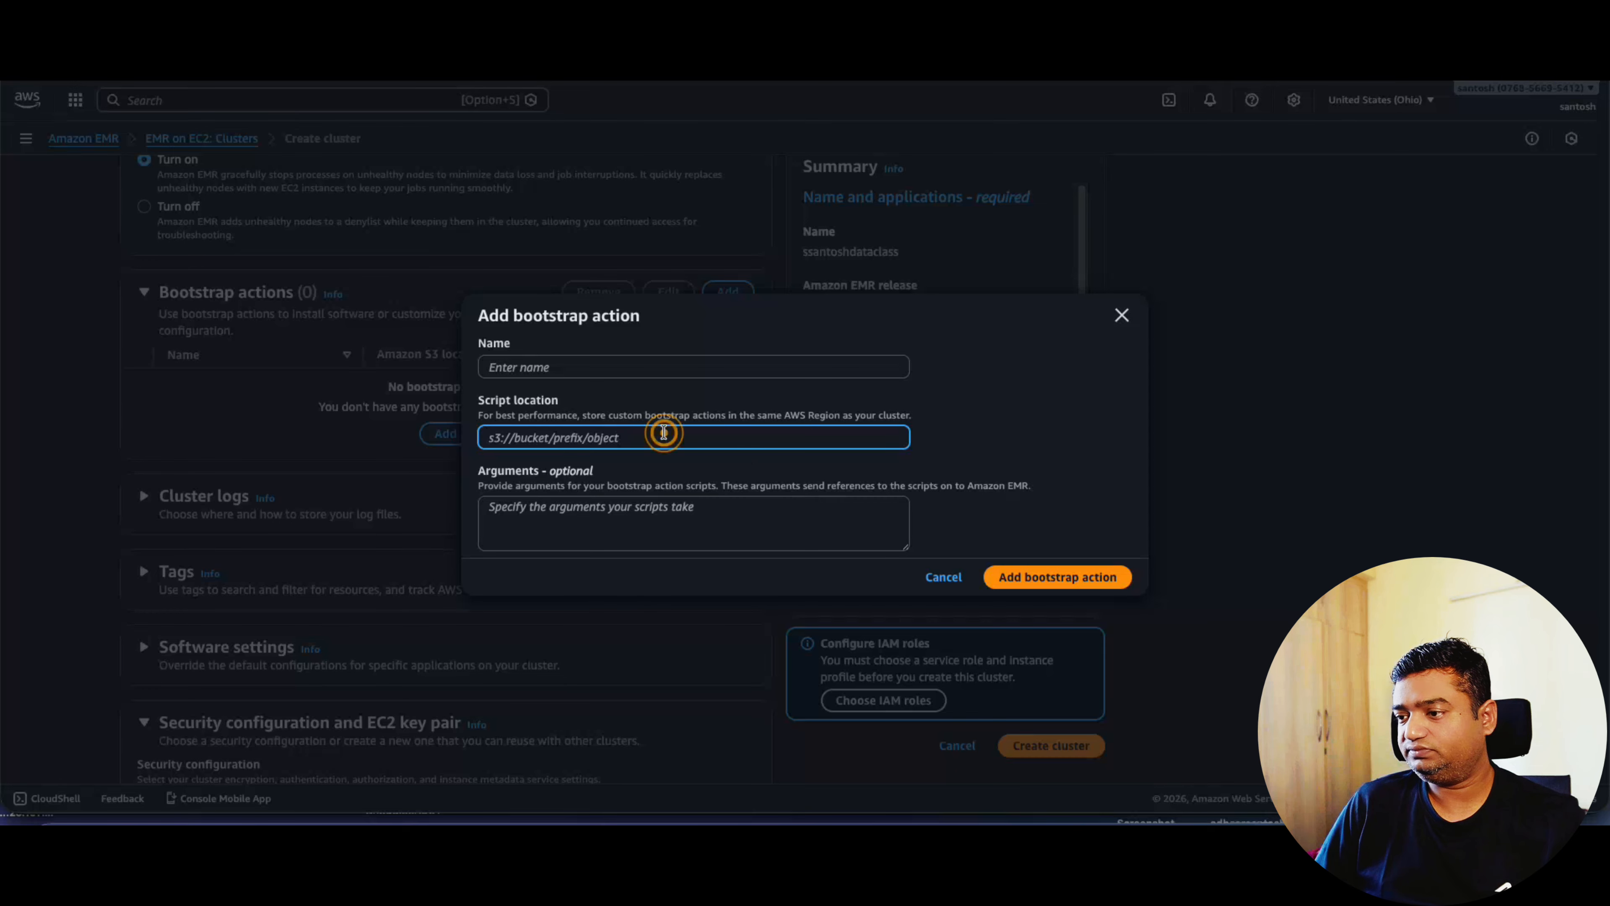
{"action": "key", "text": "super+v"}
{"action": "left_click", "coordinate": [1106, 438]}
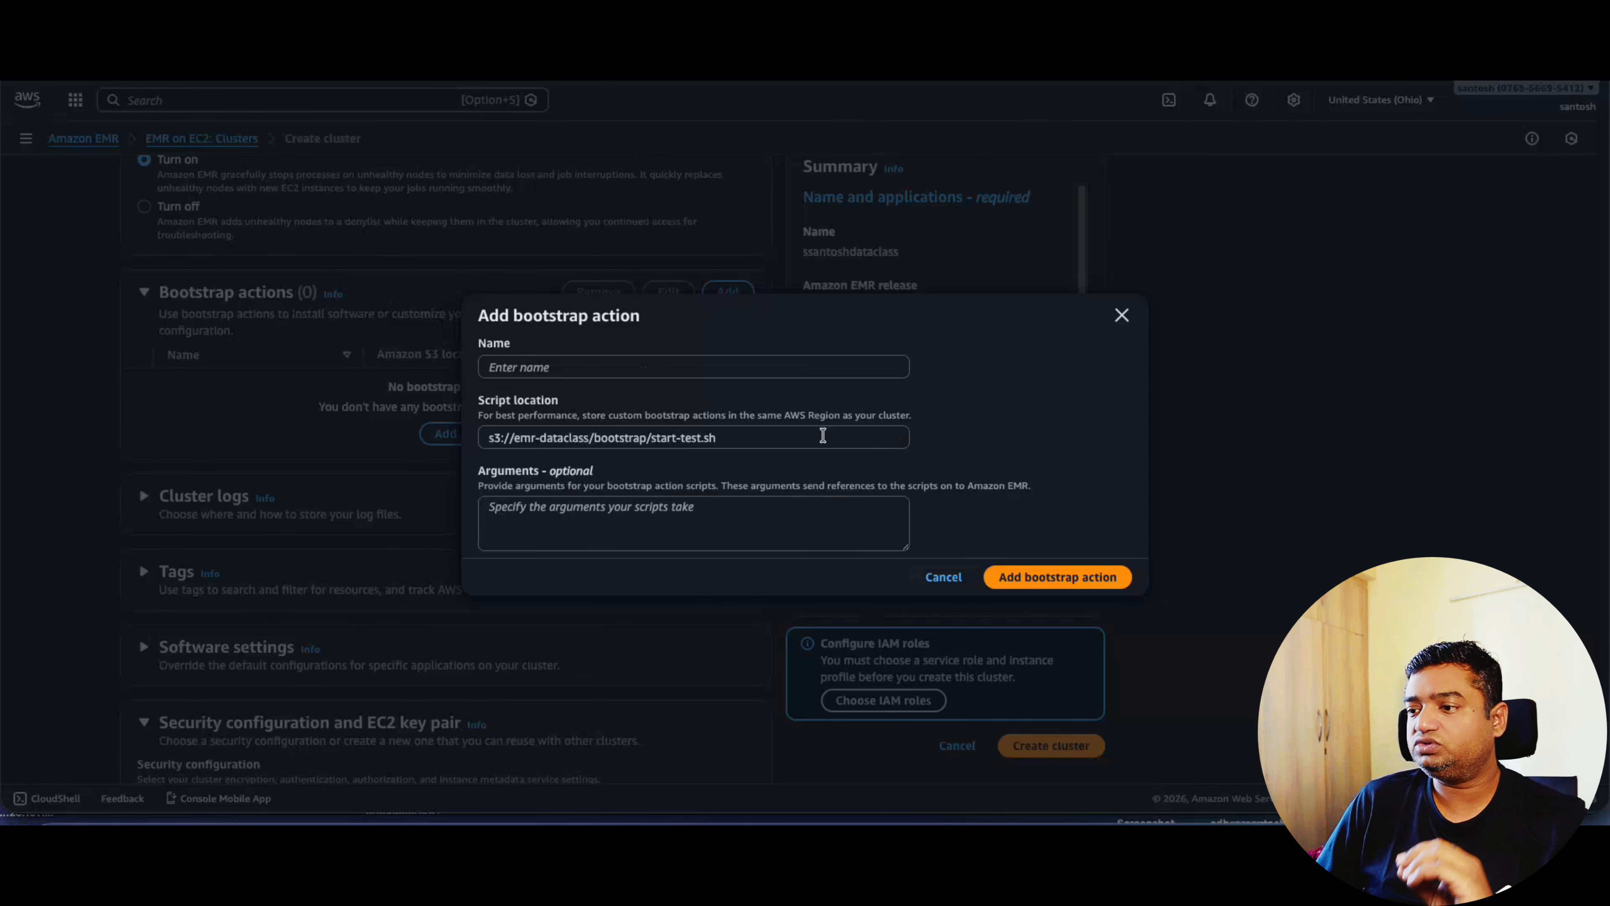
{"action": "left_click", "coordinate": [943, 577]}
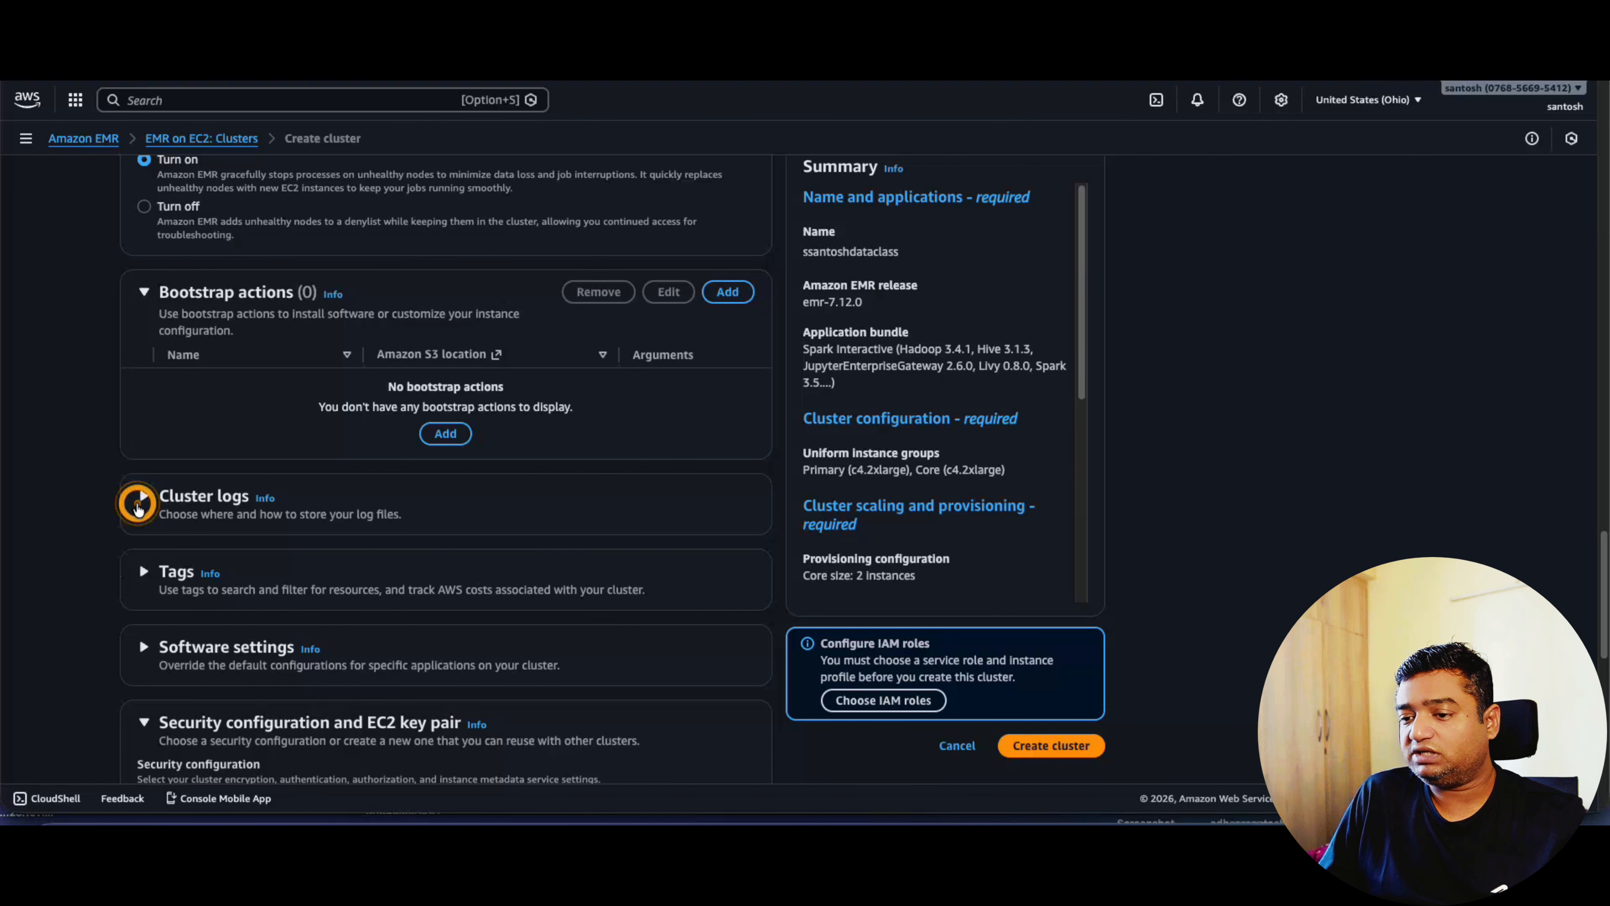
Expand the Cluster logs settings and look in the emr-dataclass bucket in Amazon S3 for a folder to store logs.
{"action": "left_click", "coordinate": [139, 507]}
{"action": "scroll", "coordinate": [139, 507], "scroll_direction": "down", "scroll_amount": 2}
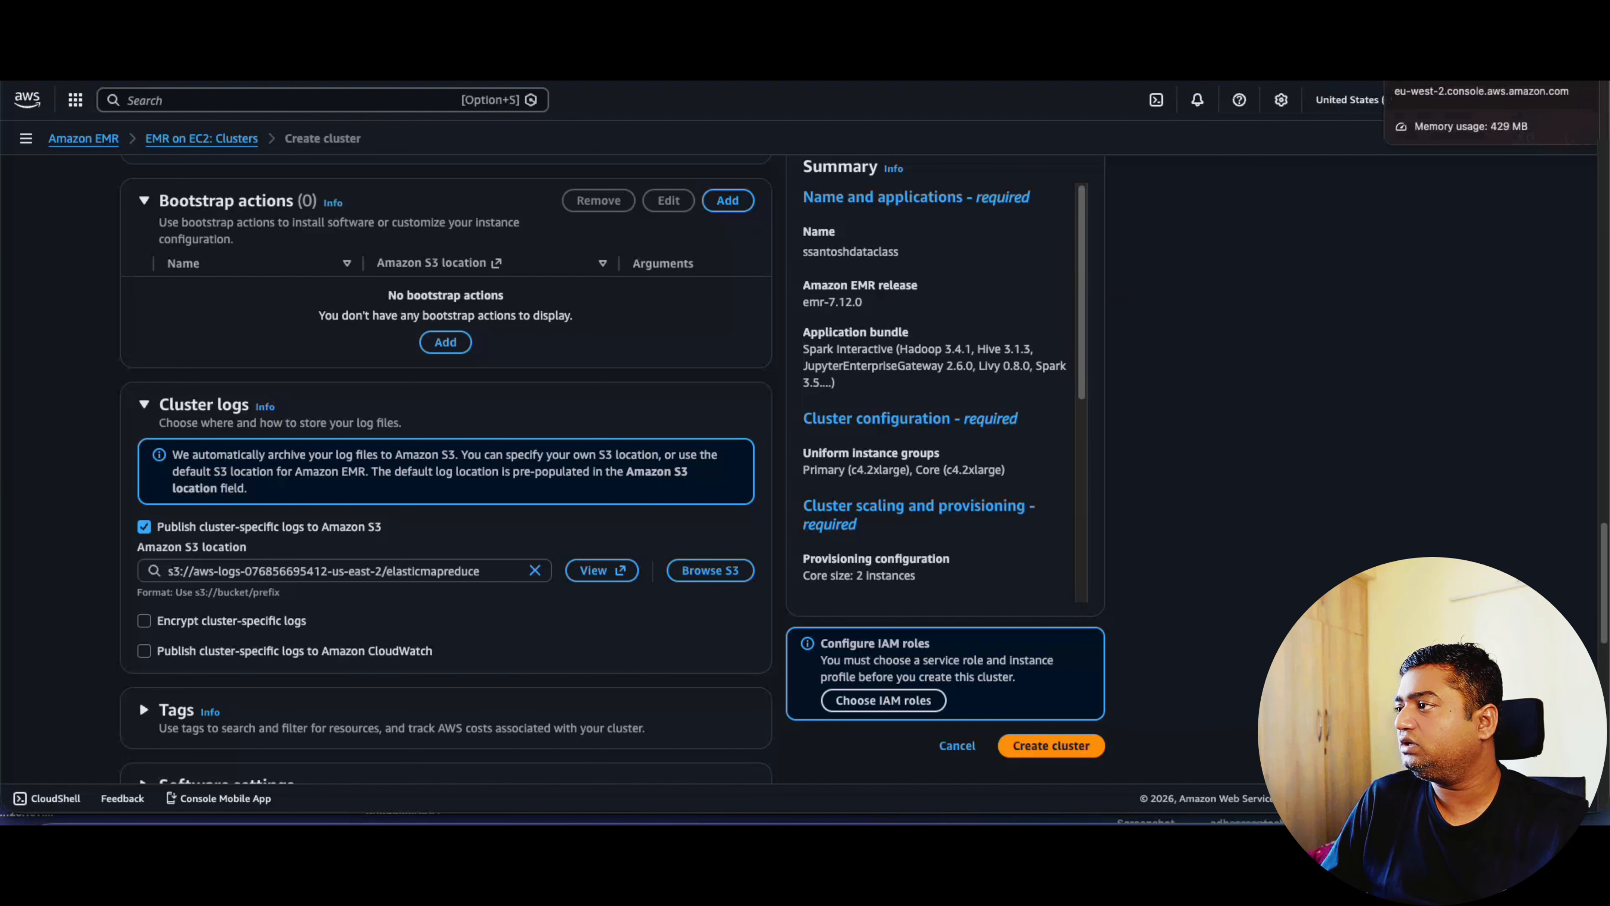
{"action": "left_click", "coordinate": [1432, 38]}
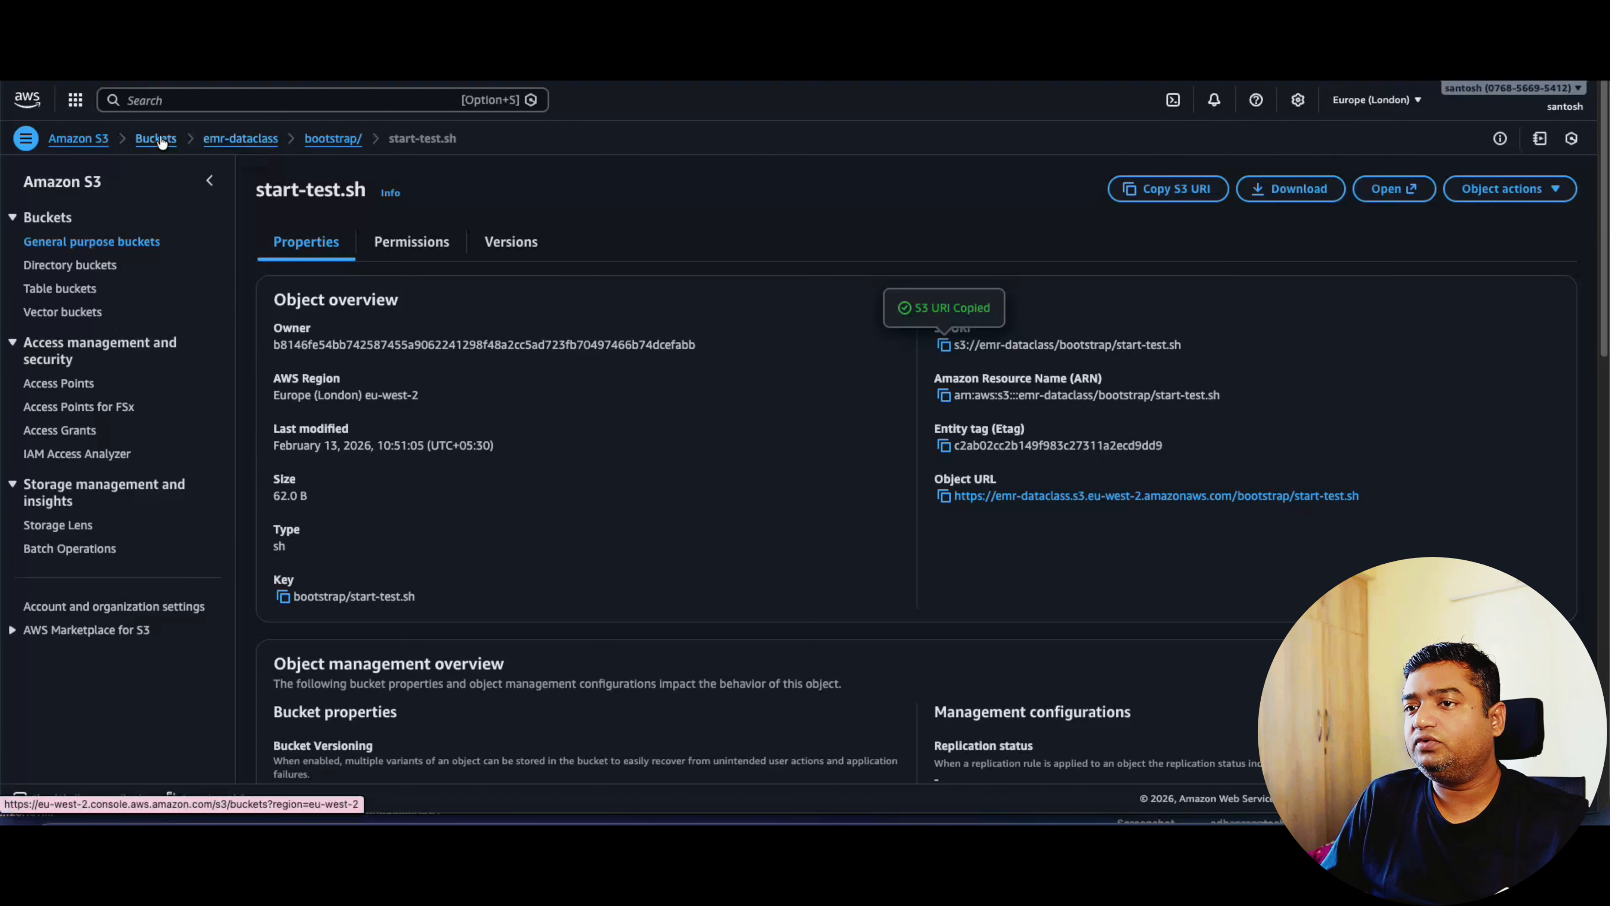
{"action": "left_click", "coordinate": [222, 139]}
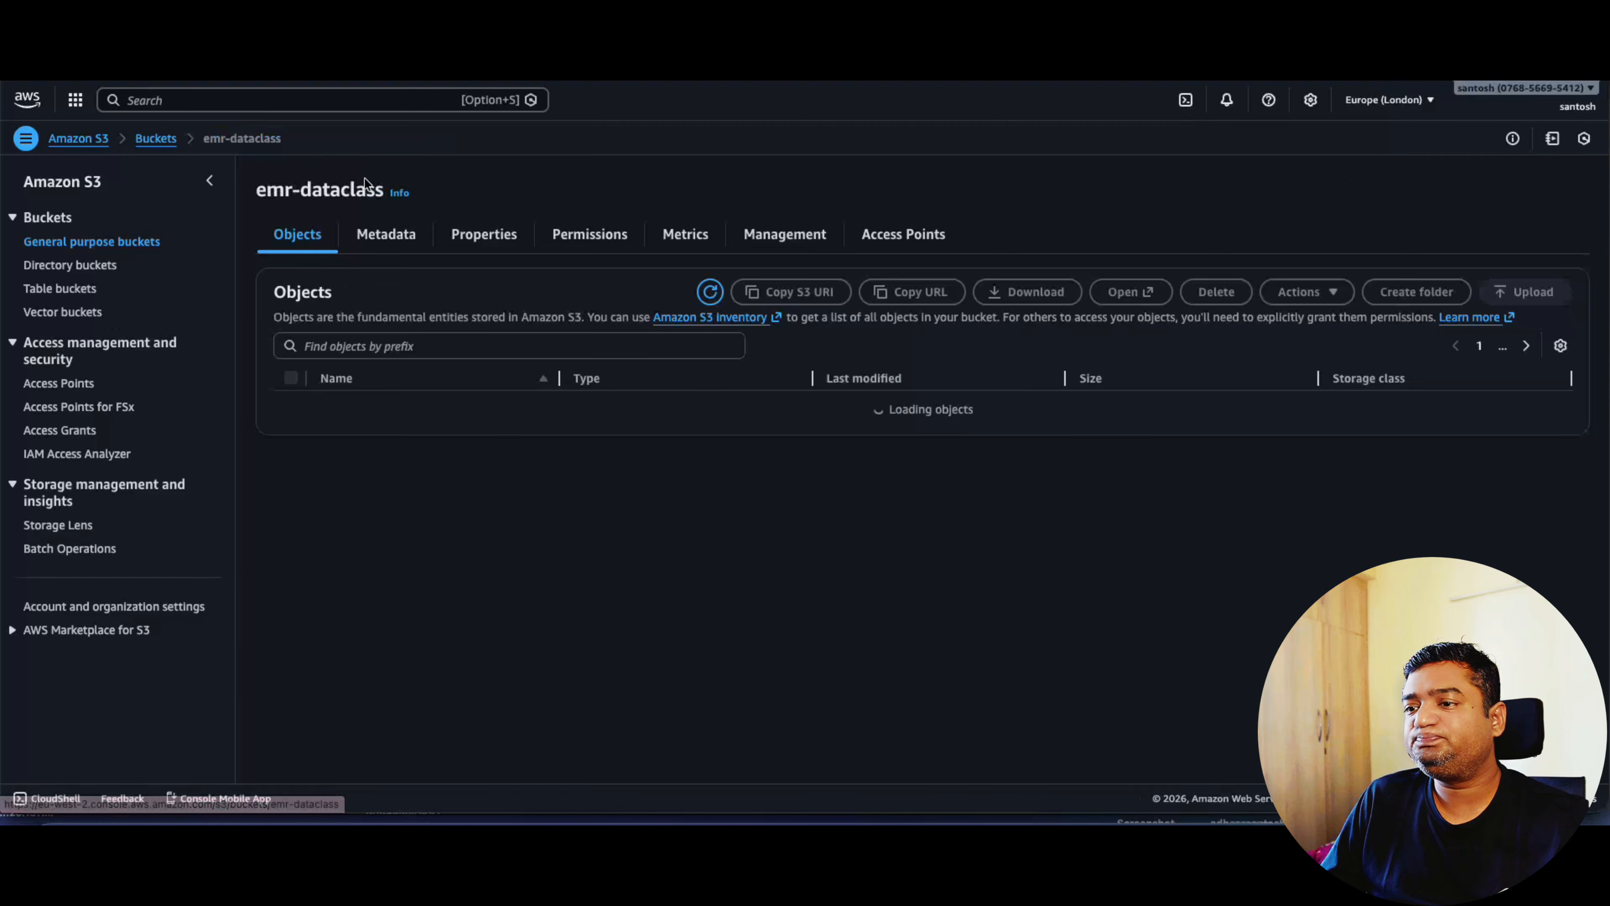
{"action": "left_click", "coordinate": [337, 427]}
{"action": "left_click", "coordinate": [353, 431]}
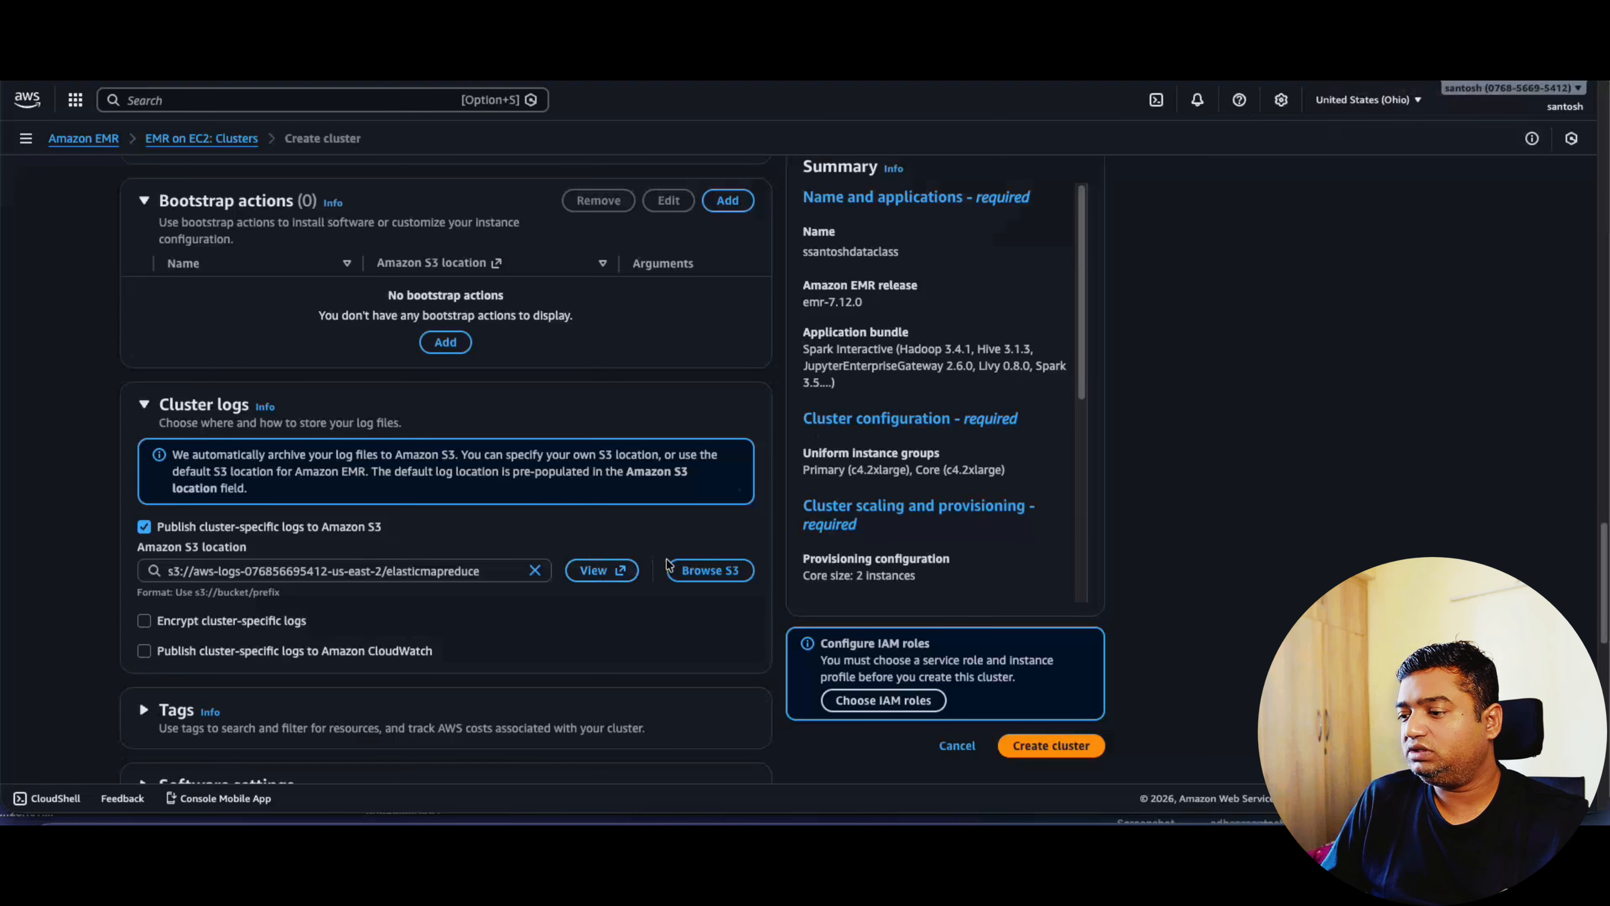
Set the Amazon S3 location for the cluster logs to the logs folder of the emr-dataclass bucket.
{"action": "left_click", "coordinate": [696, 574]}
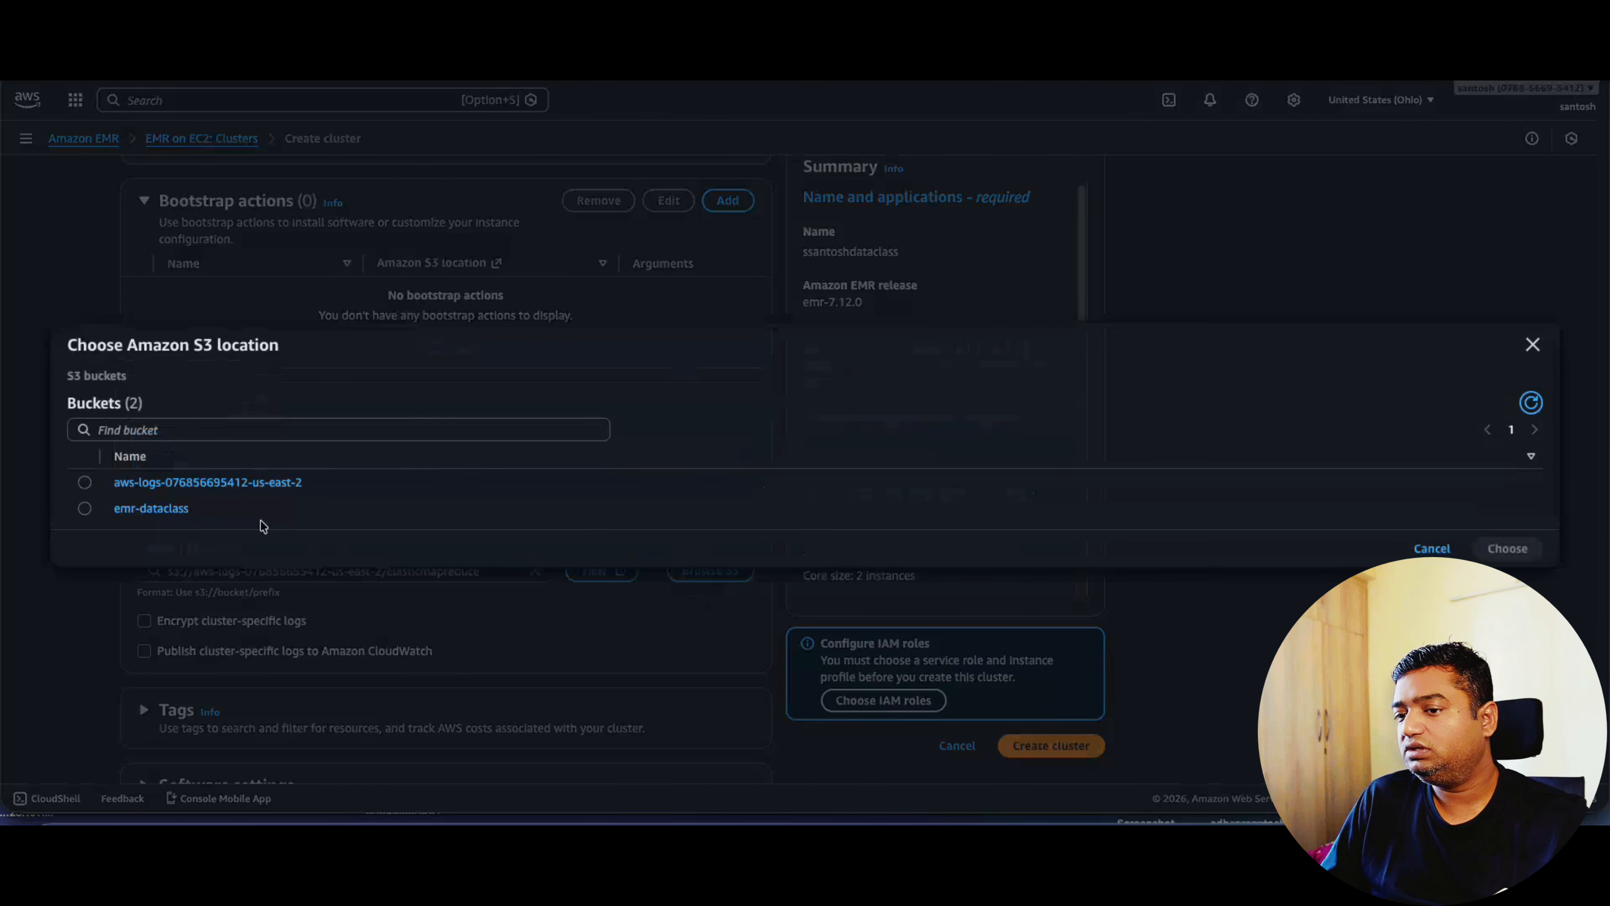
{"action": "left_click", "coordinate": [144, 510]}
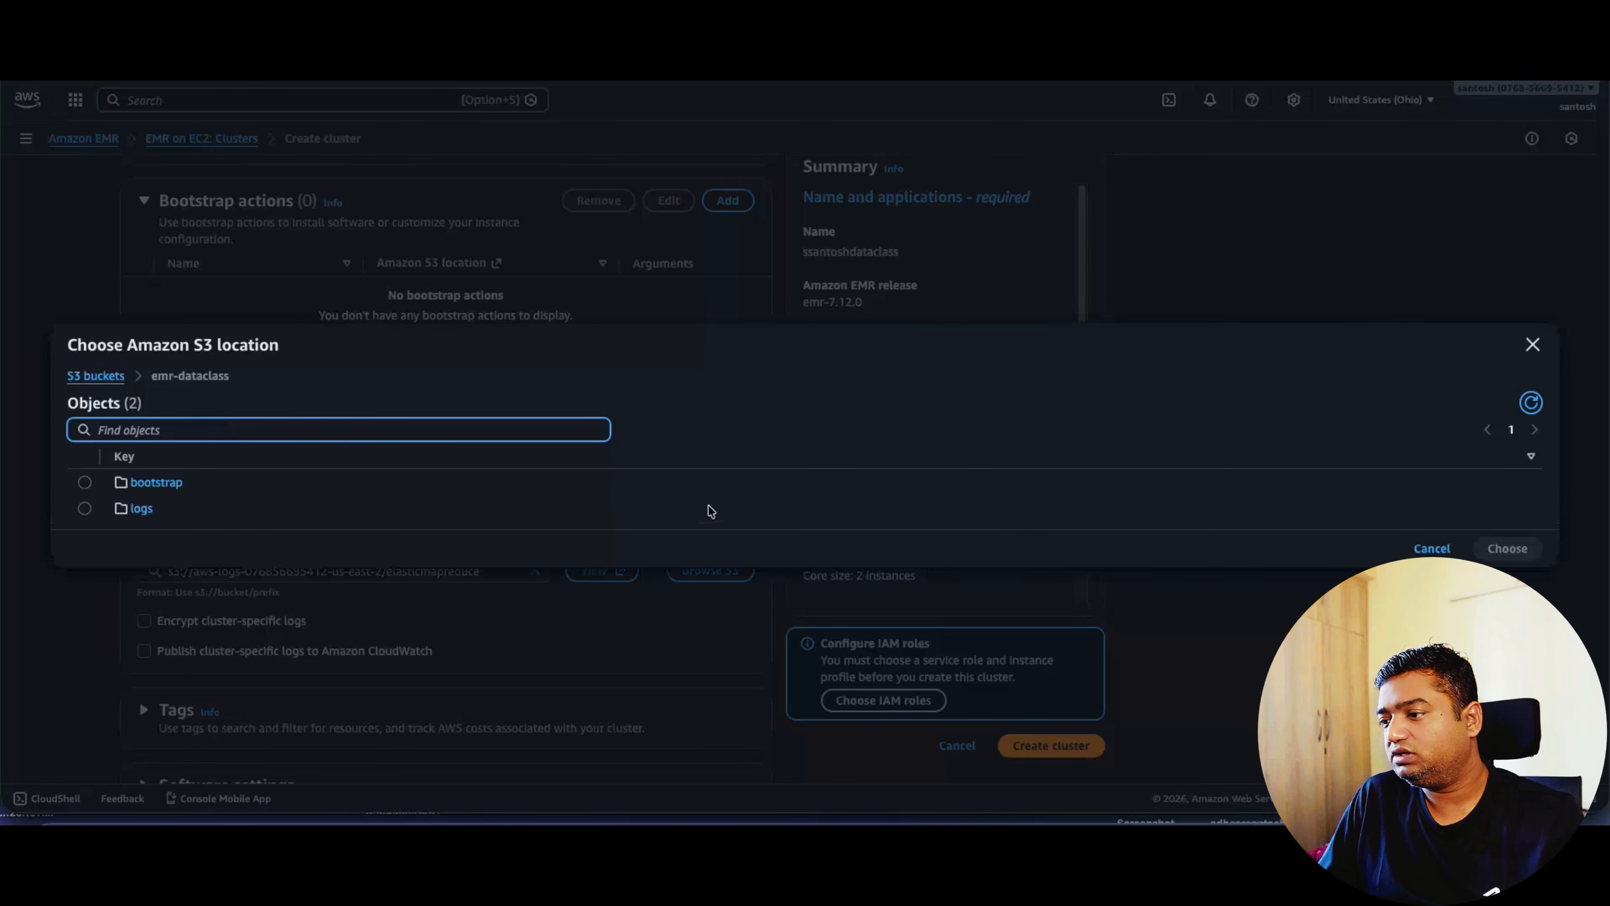
{"action": "left_click", "coordinate": [84, 508]}
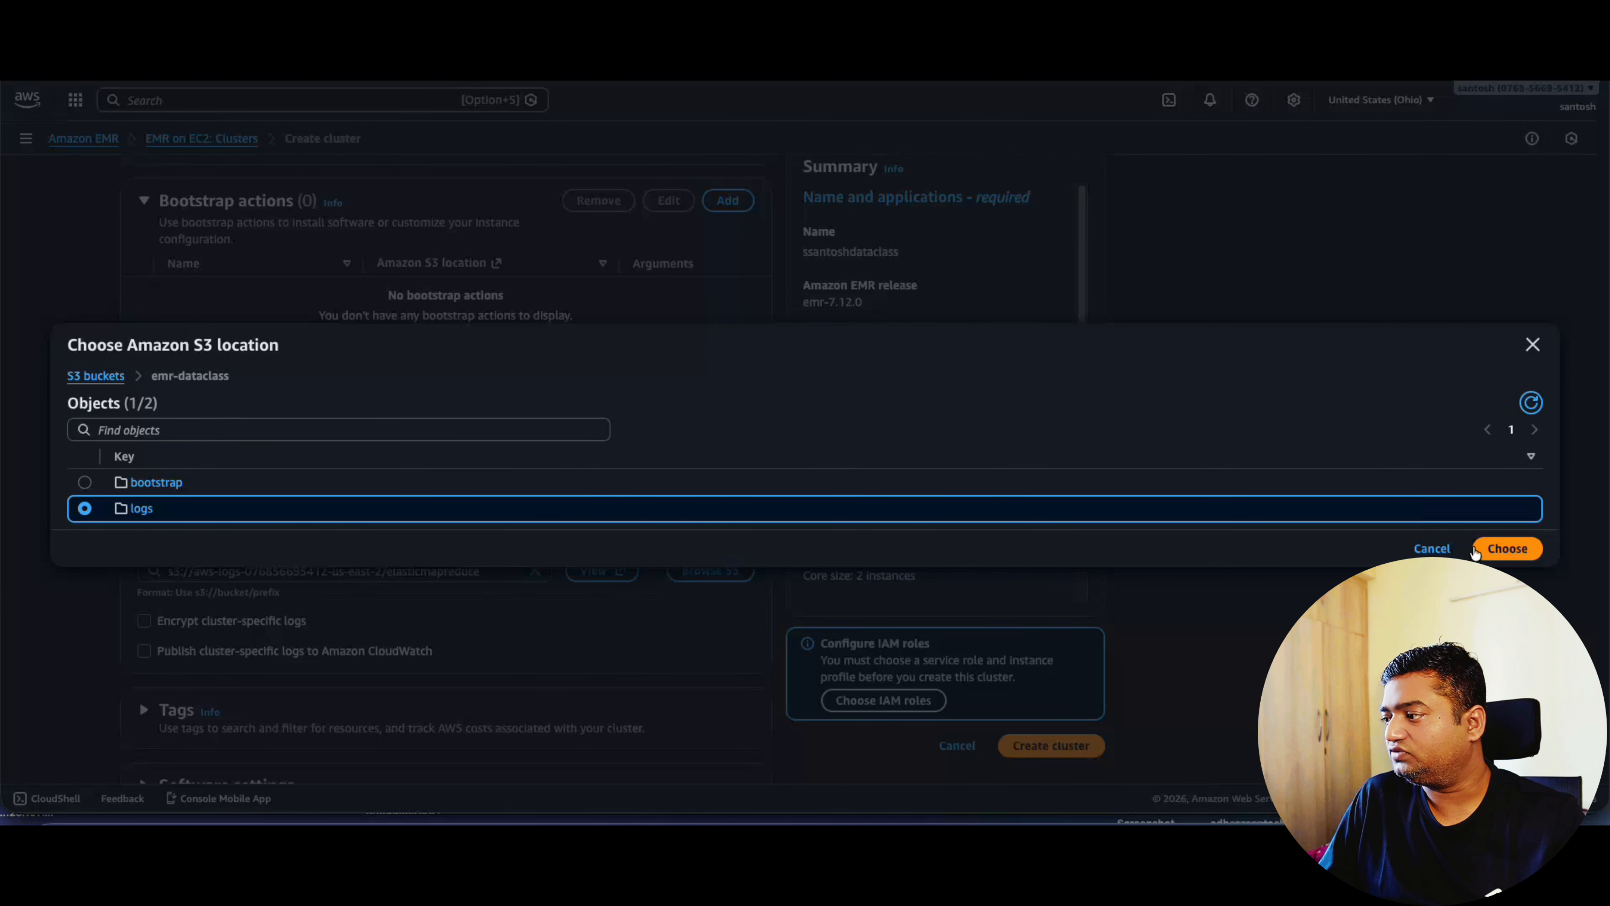
{"action": "left_click", "coordinate": [1508, 549]}
{"action": "left_click", "coordinate": [619, 633]}
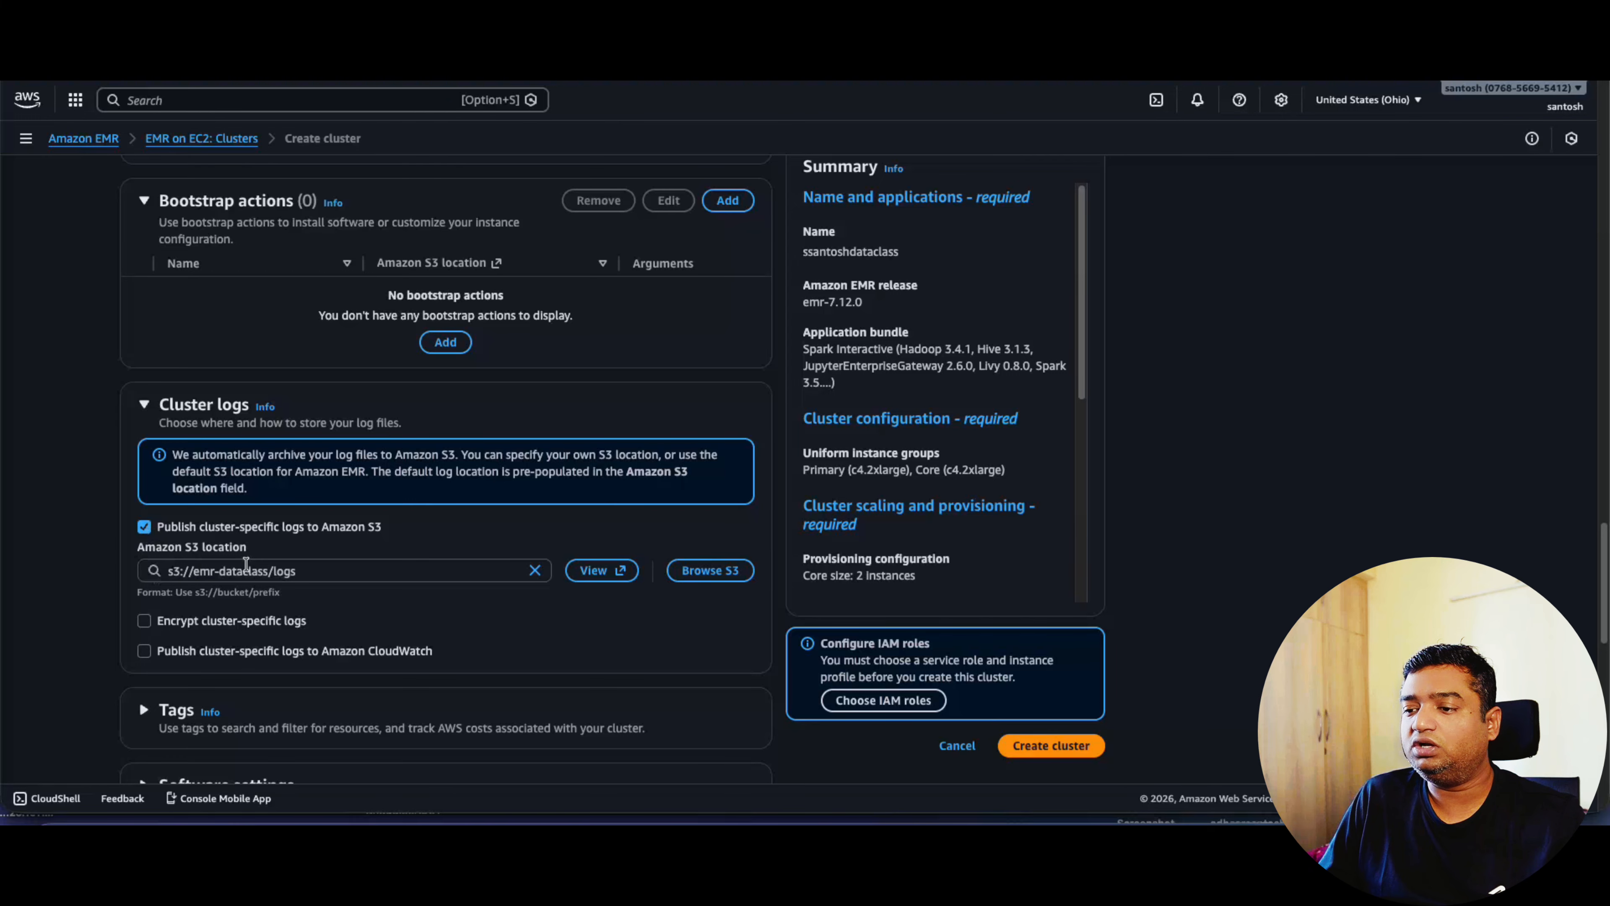
Choose mycluster as the Amazon EC2 key pair for SSH to the cluster.
{"action": "scroll", "coordinate": [273, 575], "scroll_direction": "down", "scroll_amount": 4}
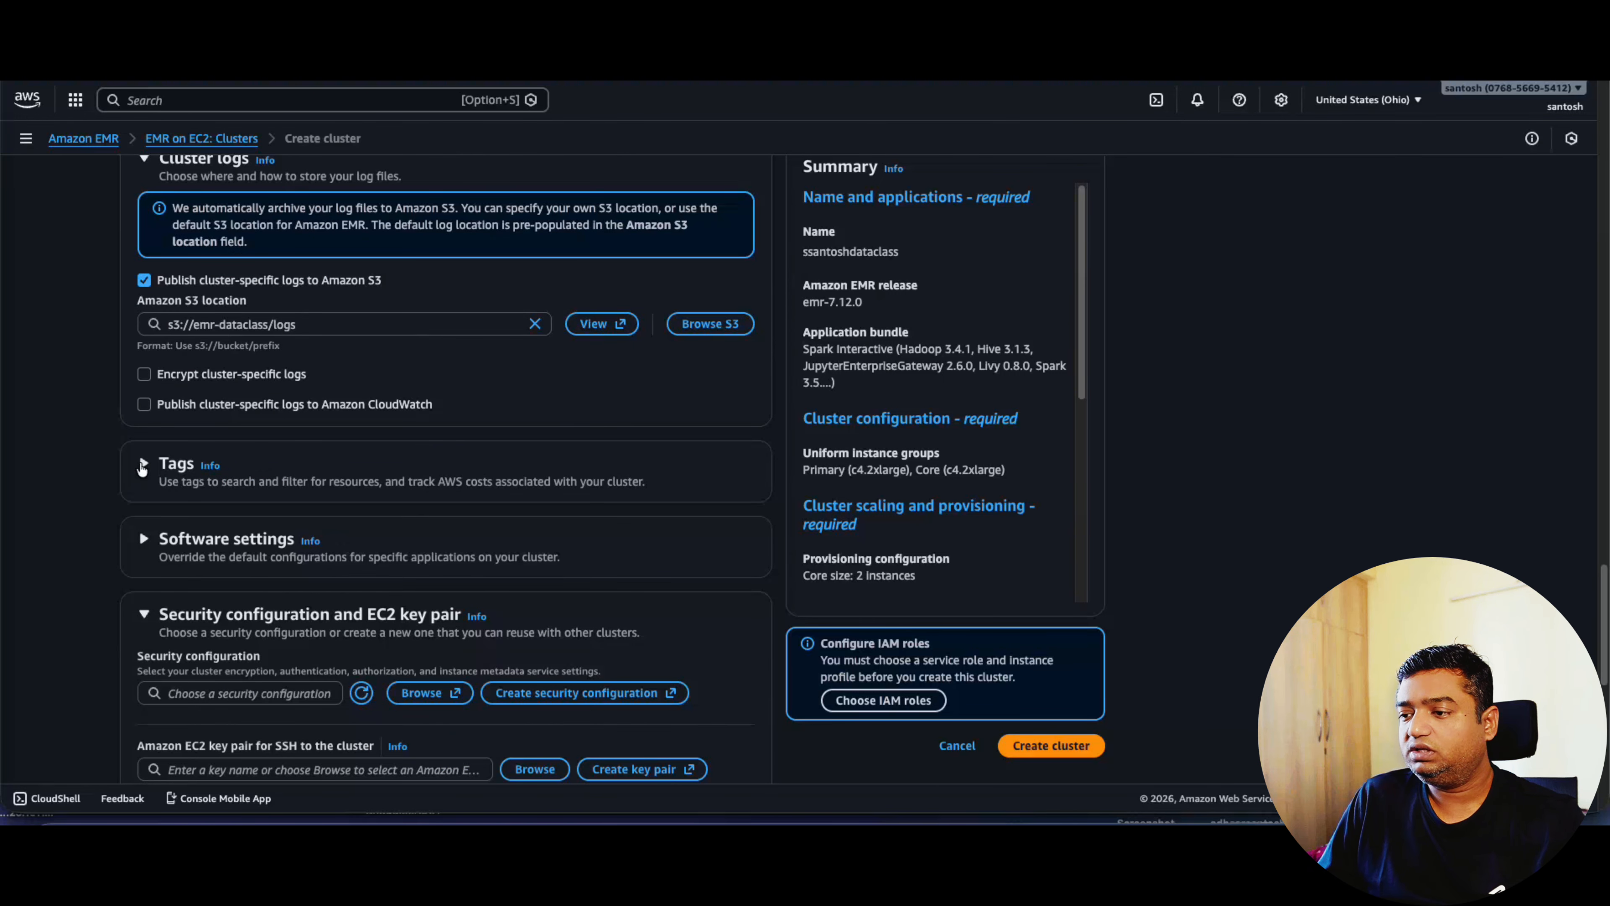
{"action": "scroll", "coordinate": [136, 634], "scroll_direction": "down", "scroll_amount": 5}
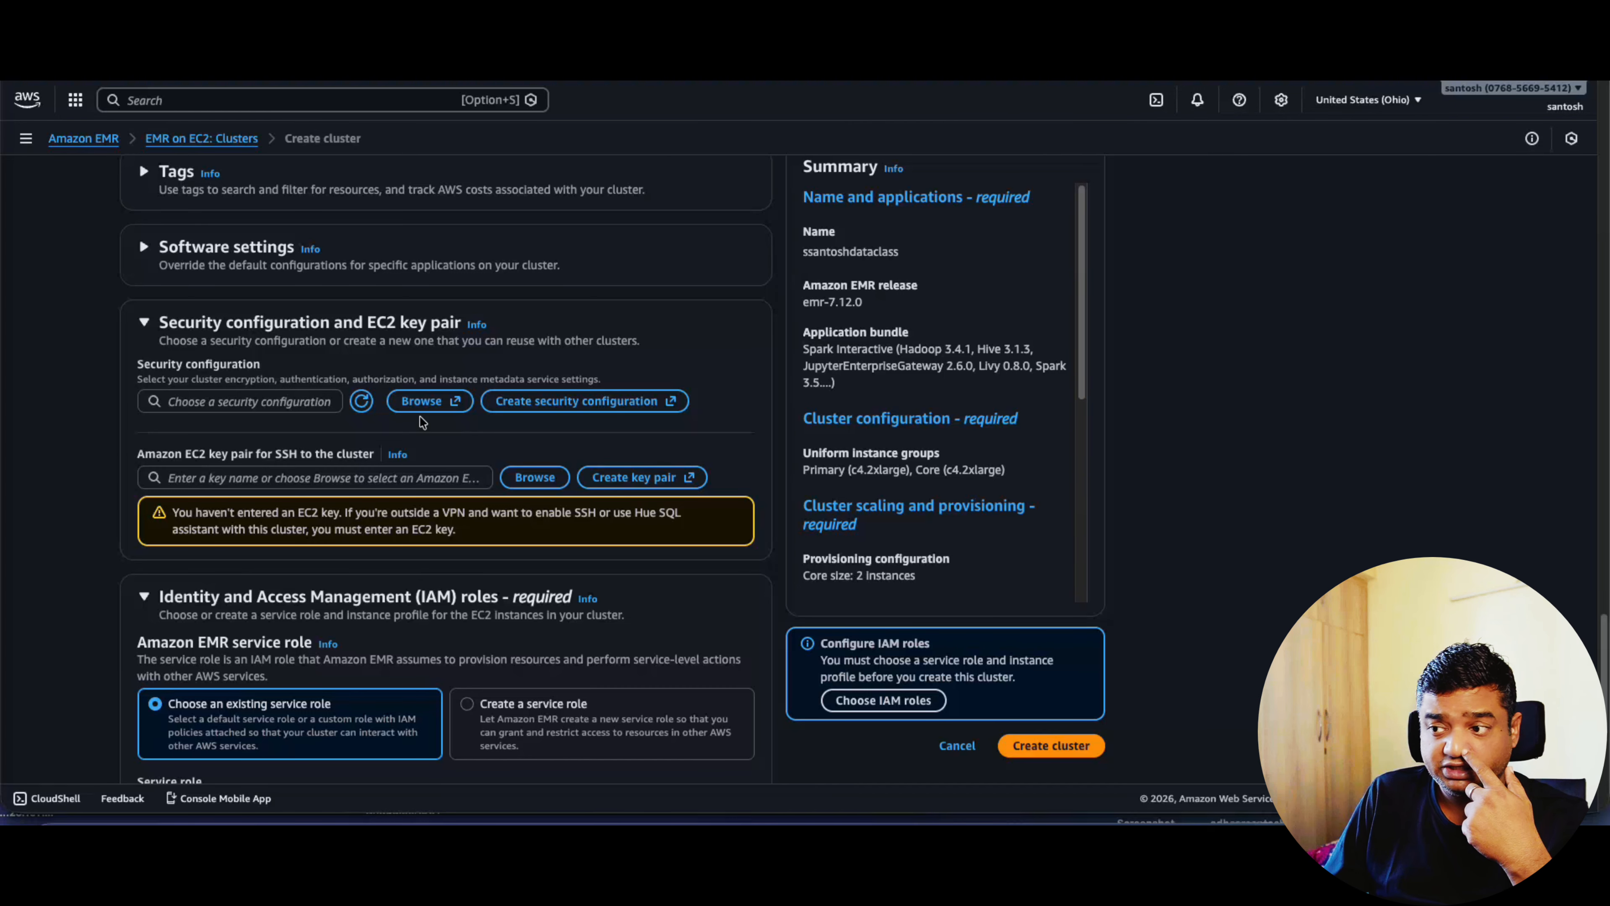
{"action": "left_click", "coordinate": [533, 478]}
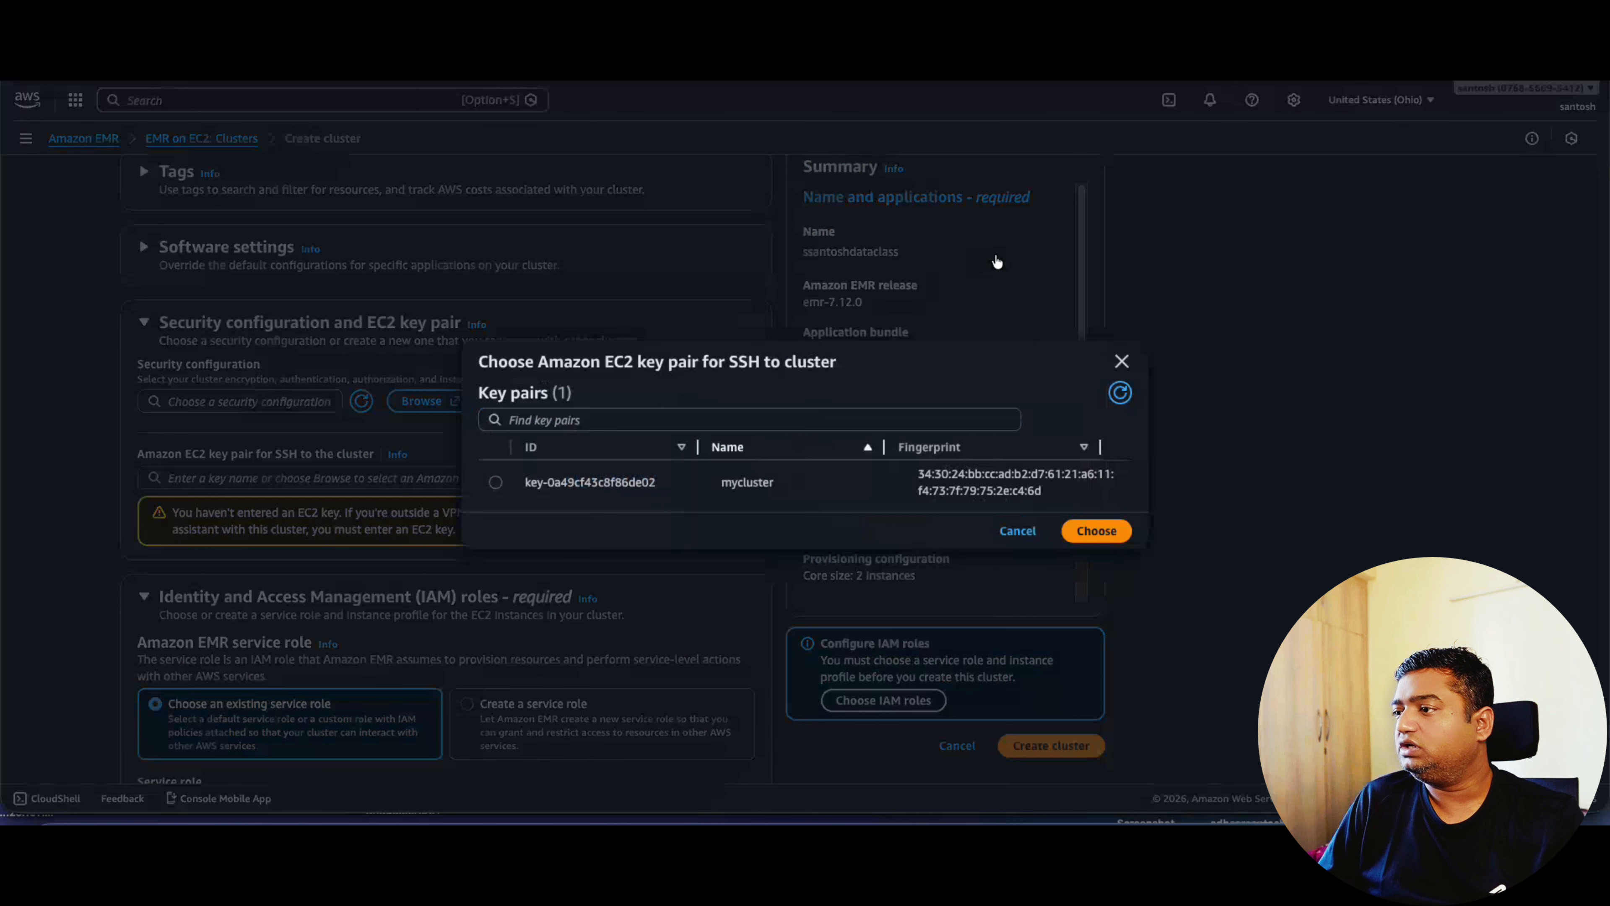
{"action": "left_click", "coordinate": [496, 482]}
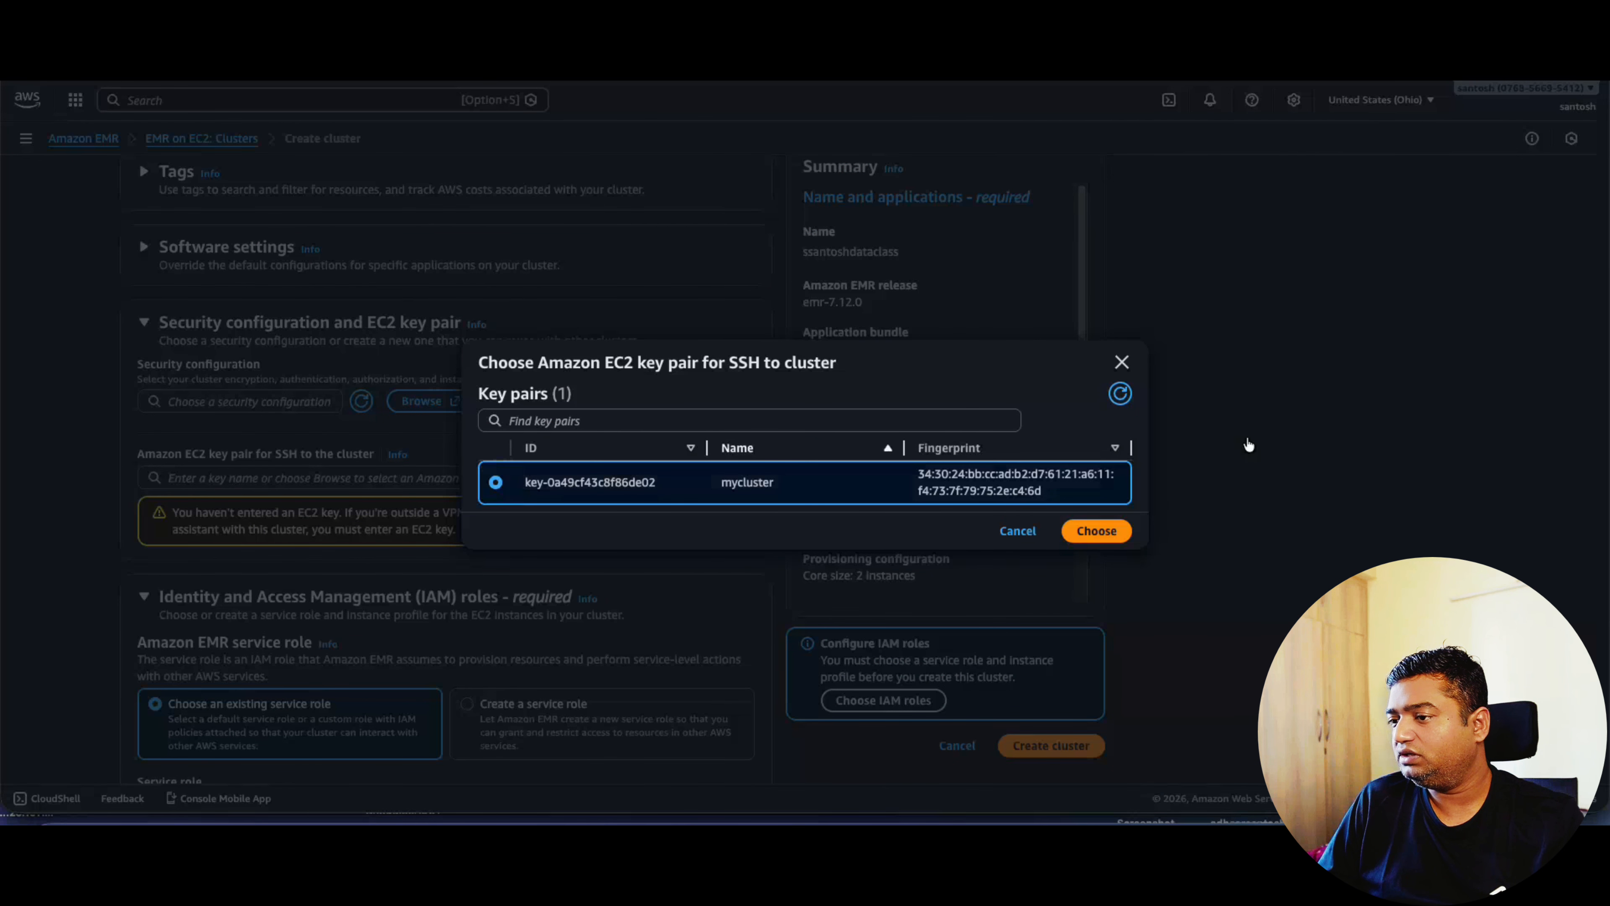
{"action": "left_click", "coordinate": [1096, 530]}
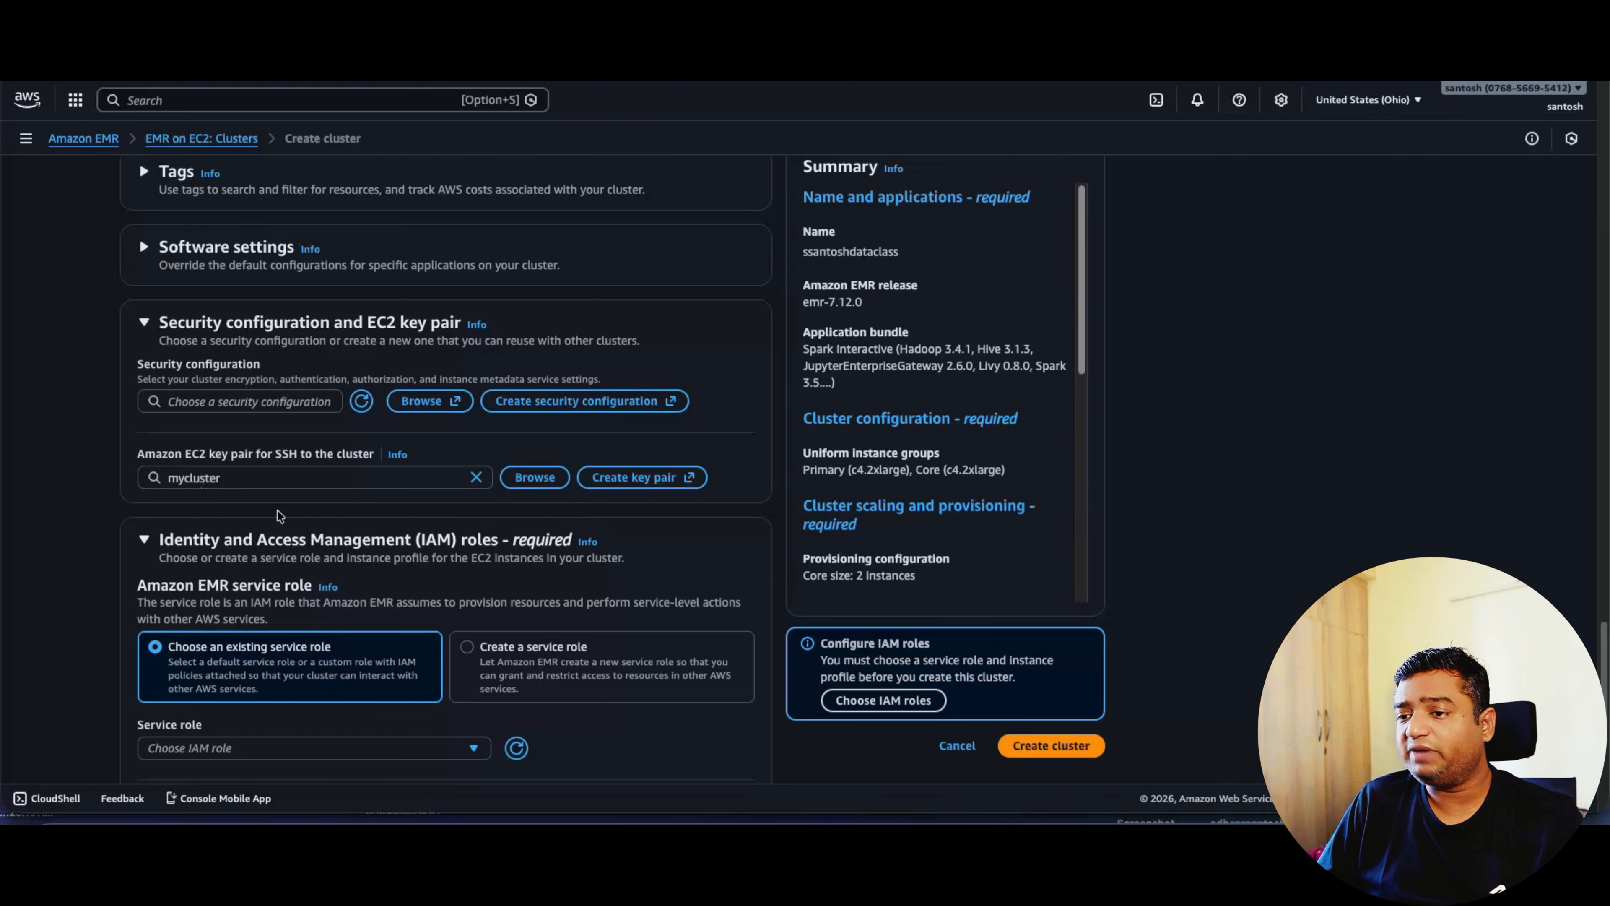
{"action": "left_click", "coordinate": [635, 478]}
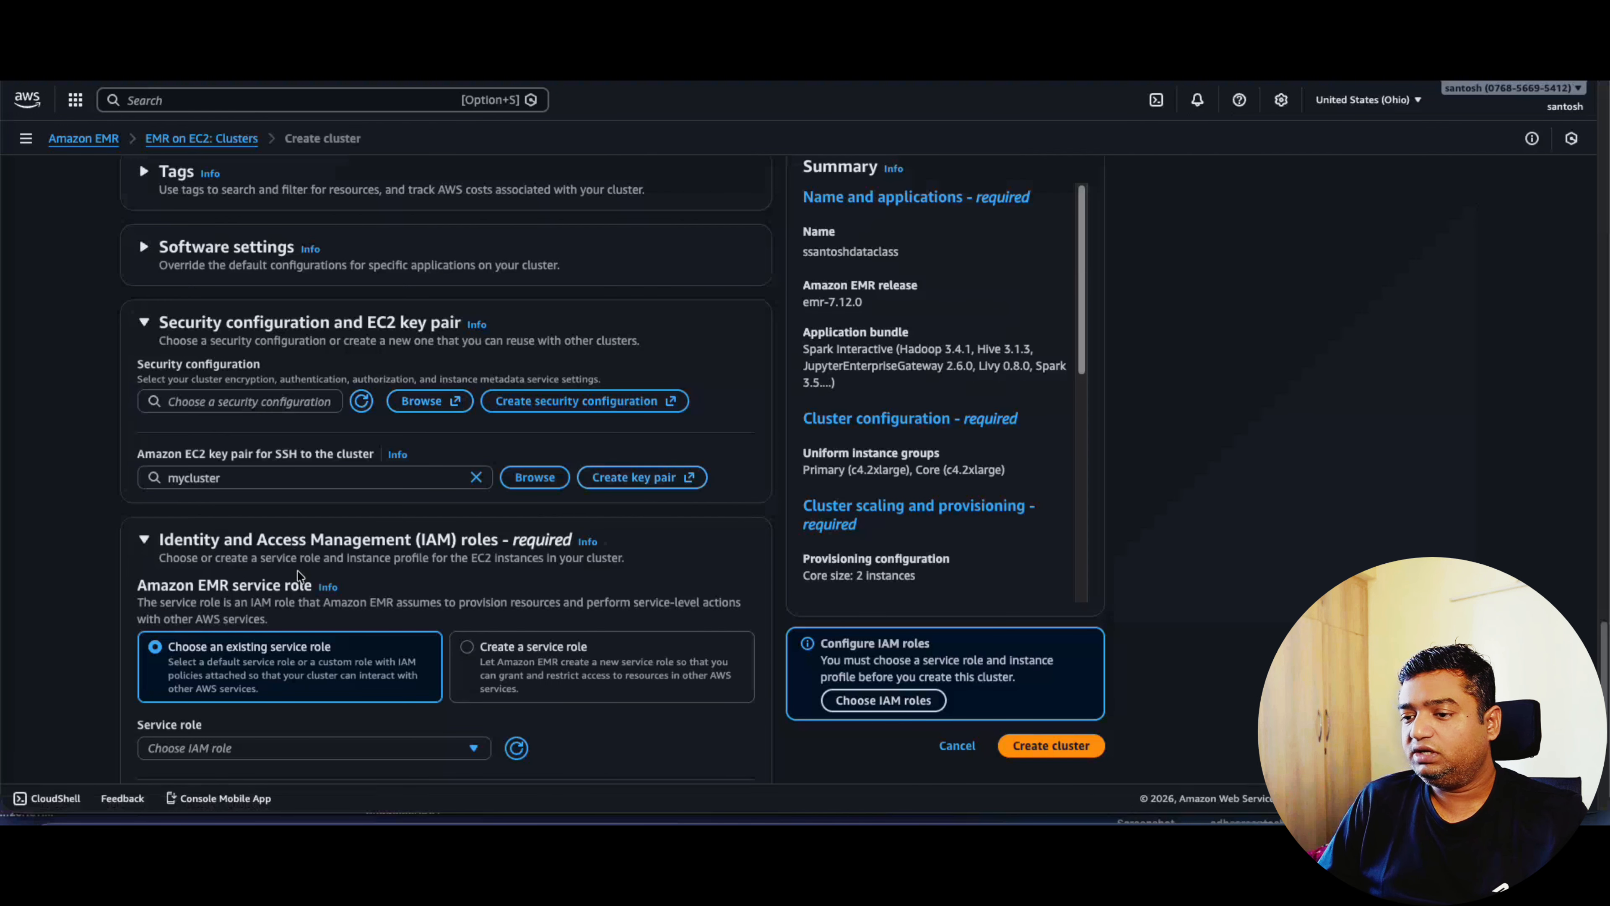
Set the Amazon EMR service role option to Create a service role.
{"action": "scroll", "coordinate": [298, 574], "scroll_direction": "down", "scroll_amount": 3}
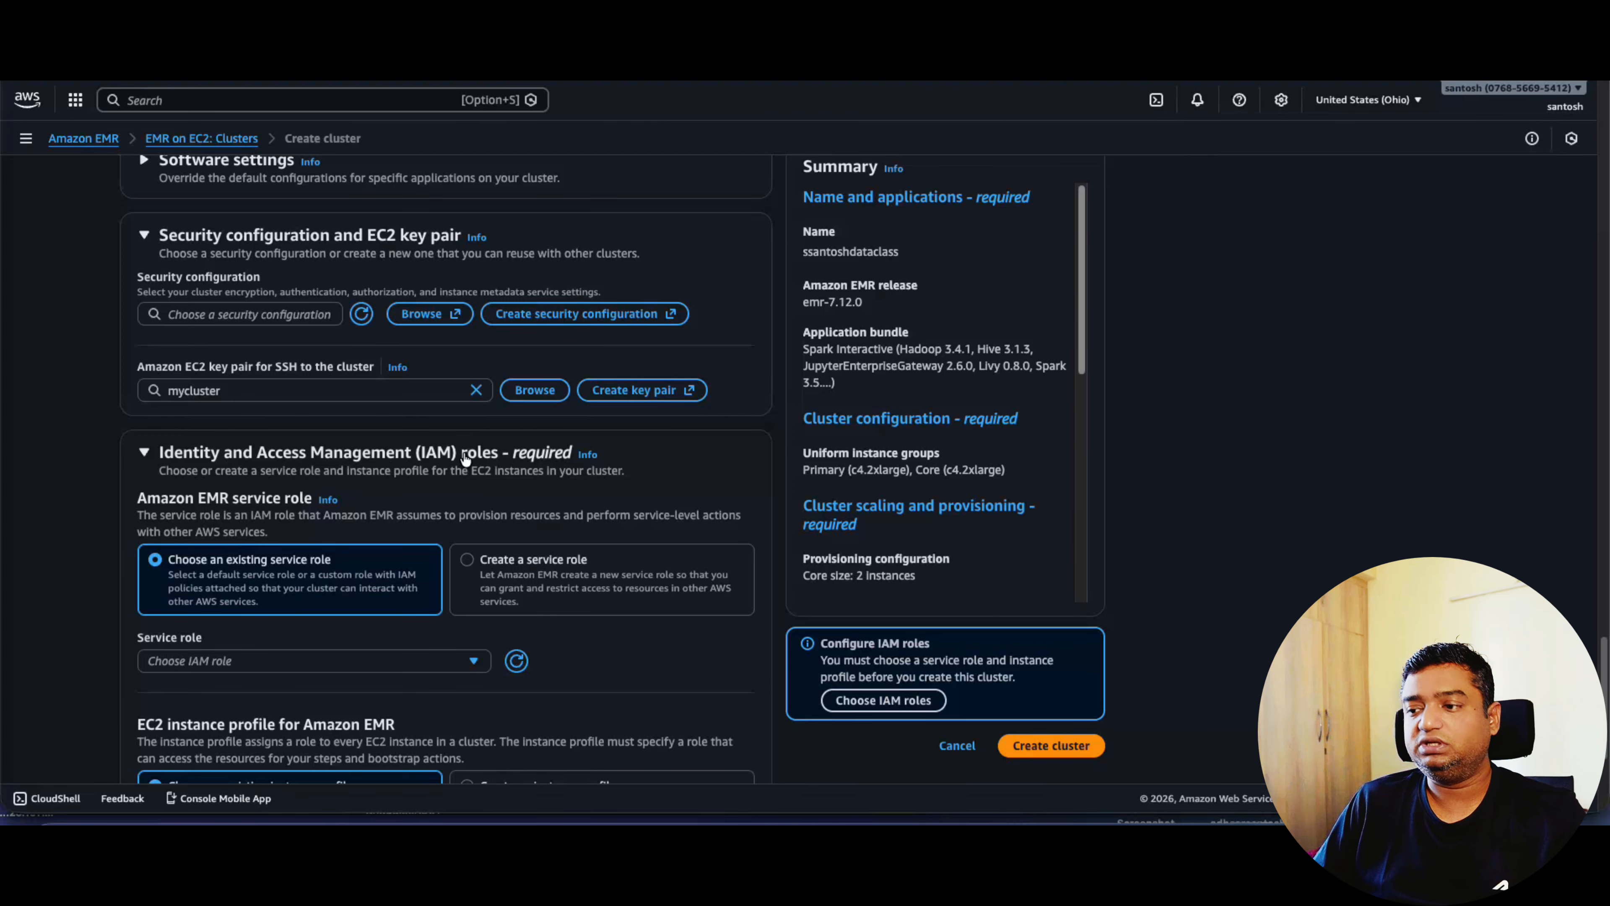
{"action": "scroll", "coordinate": [365, 725], "scroll_direction": "down", "scroll_amount": 5}
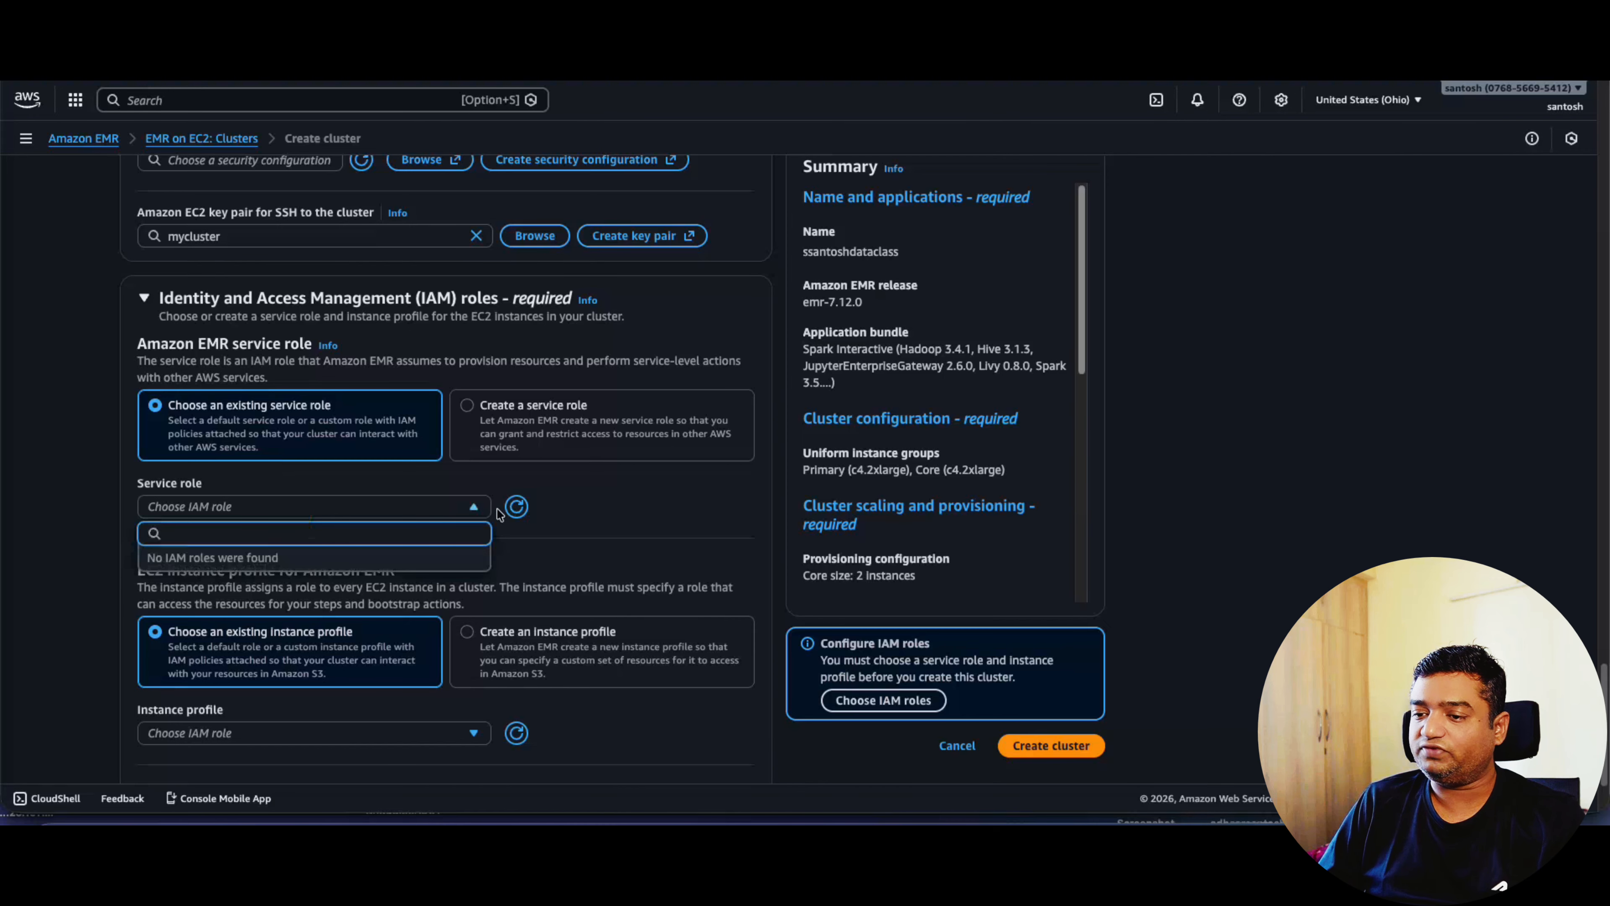
{"action": "left_click", "coordinate": [683, 501]}
{"action": "left_click", "coordinate": [467, 408]}
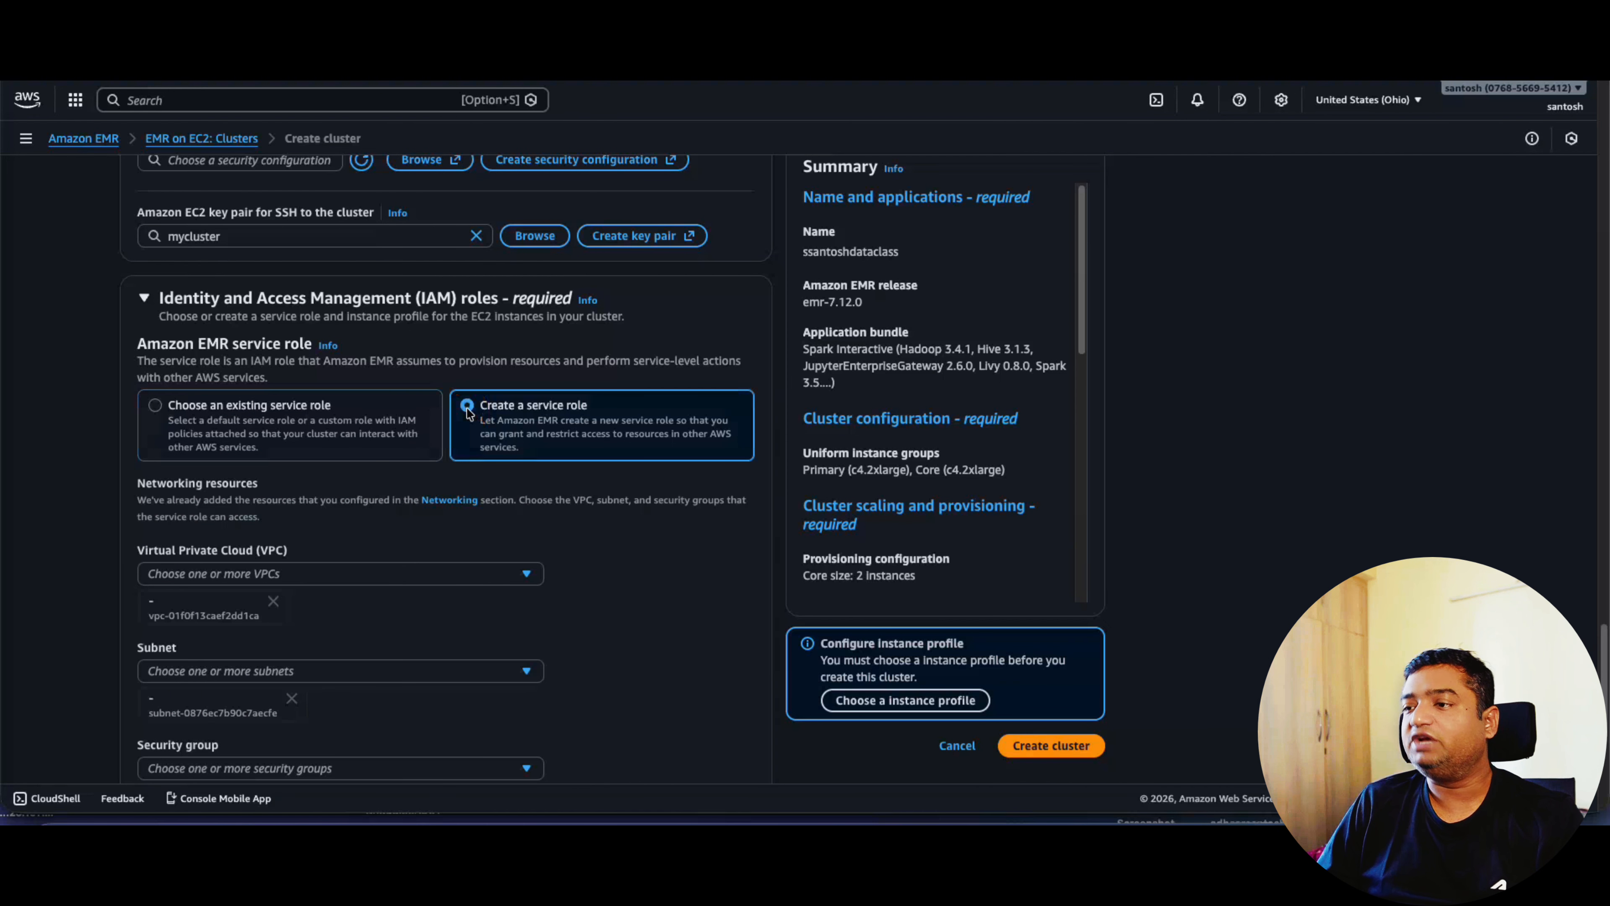
{"action": "scroll", "coordinate": [67, 629], "scroll_direction": "down", "scroll_amount": 1}
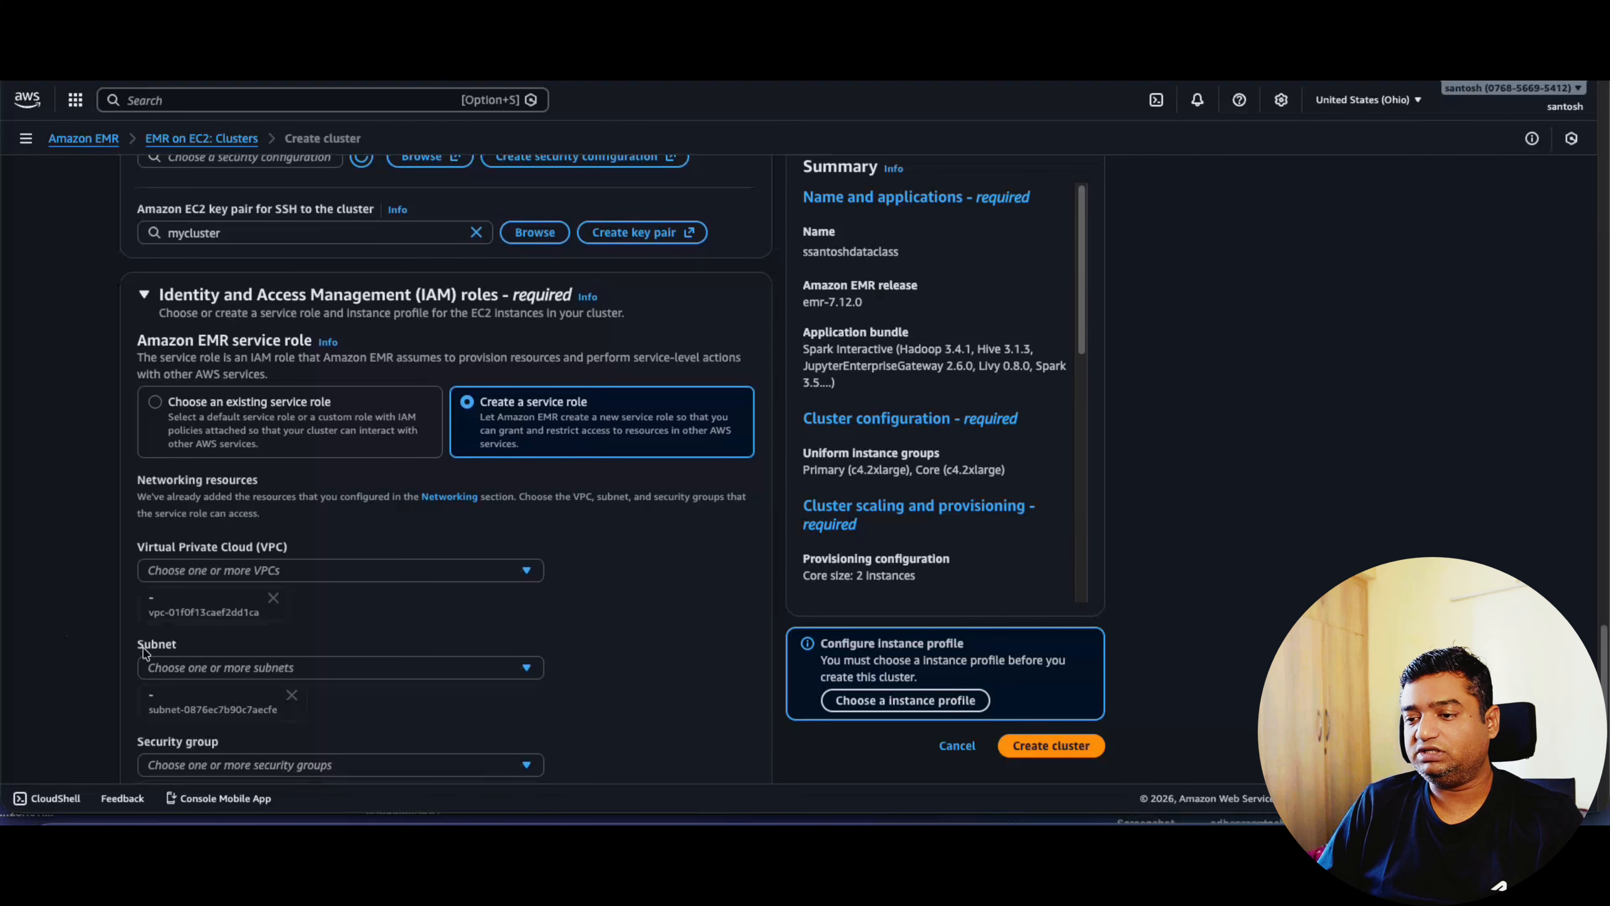
Set the EC2 instance profile option to Create an instance profile, keeping S3 access limited to specific buckets or prefixes.
{"action": "scroll", "coordinate": [145, 652], "scroll_direction": "down", "scroll_amount": 6}
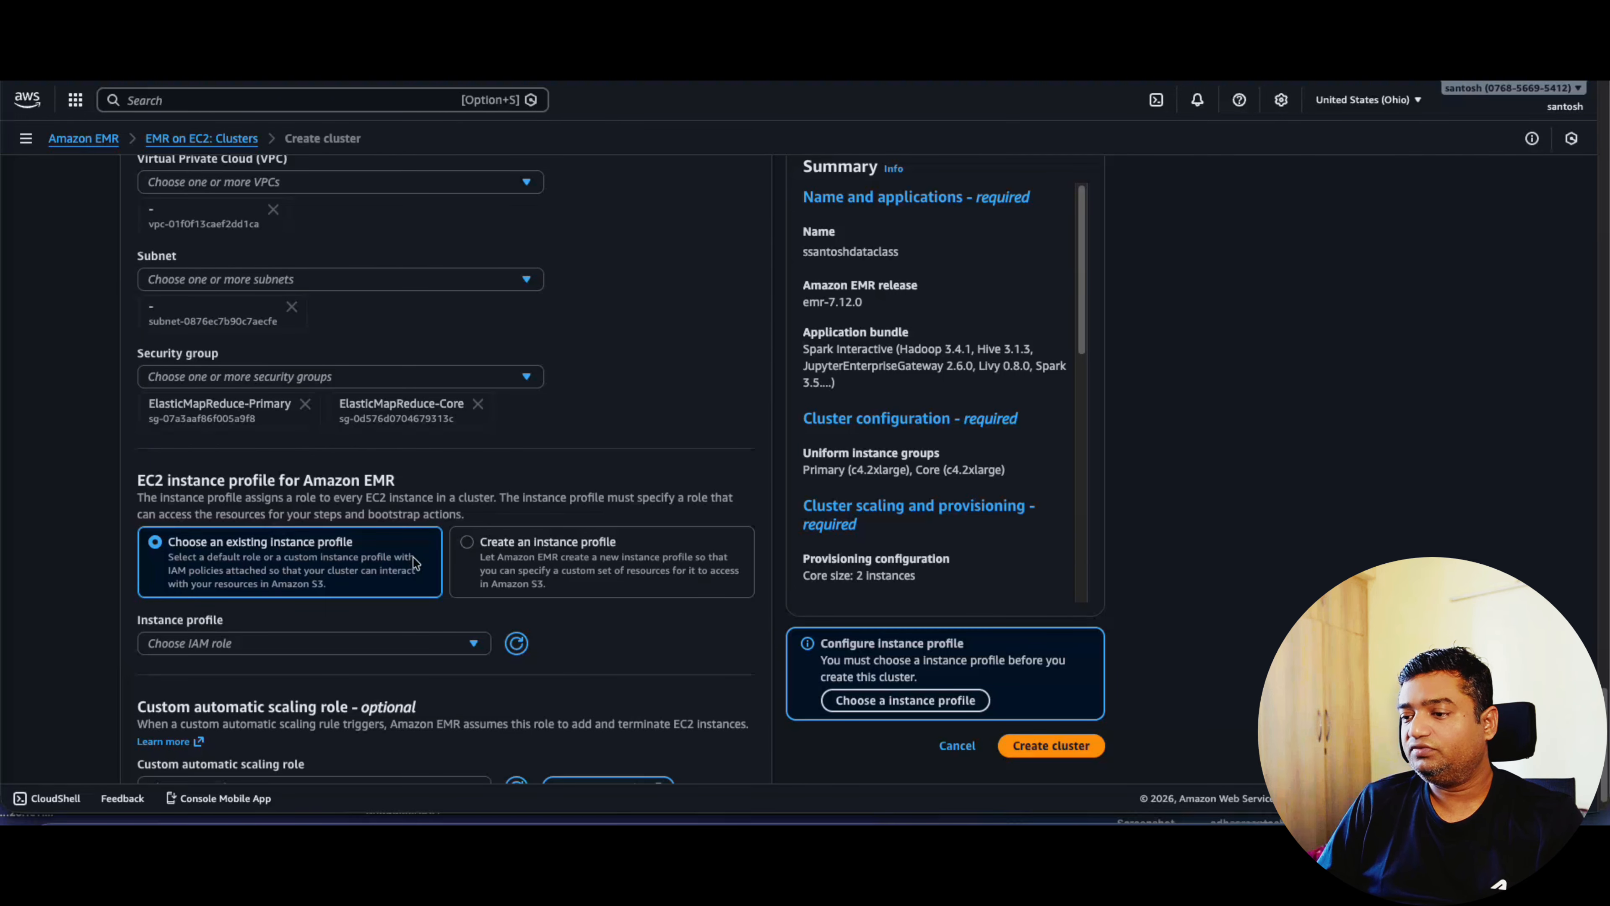
{"action": "left_click", "coordinate": [459, 547]}
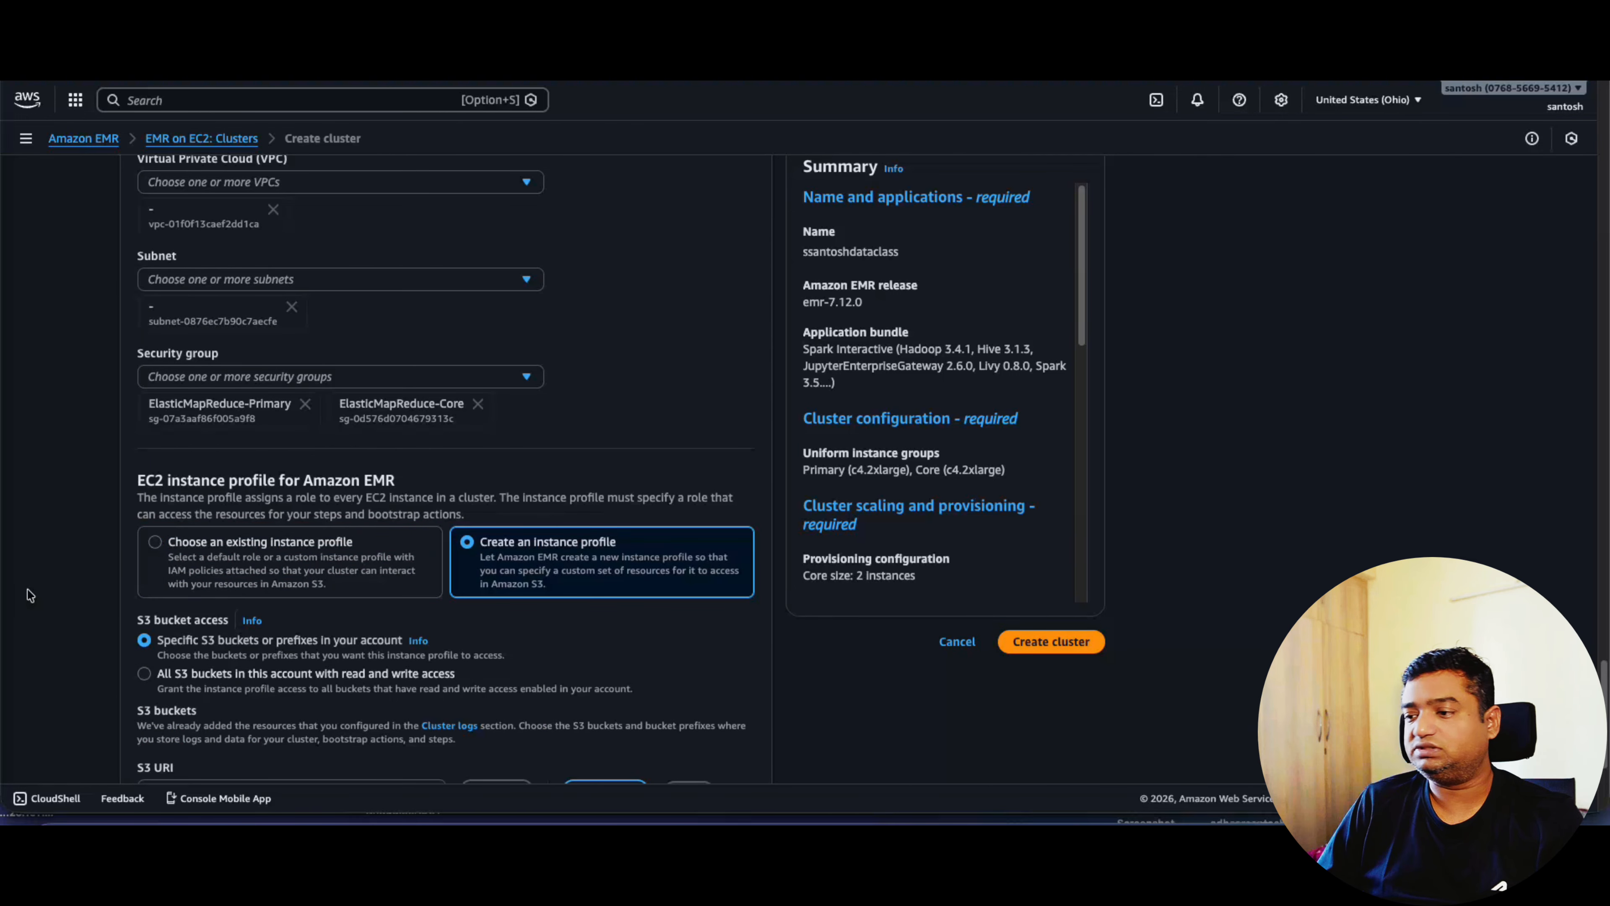
{"action": "scroll", "coordinate": [28, 595], "scroll_direction": "down", "scroll_amount": 4}
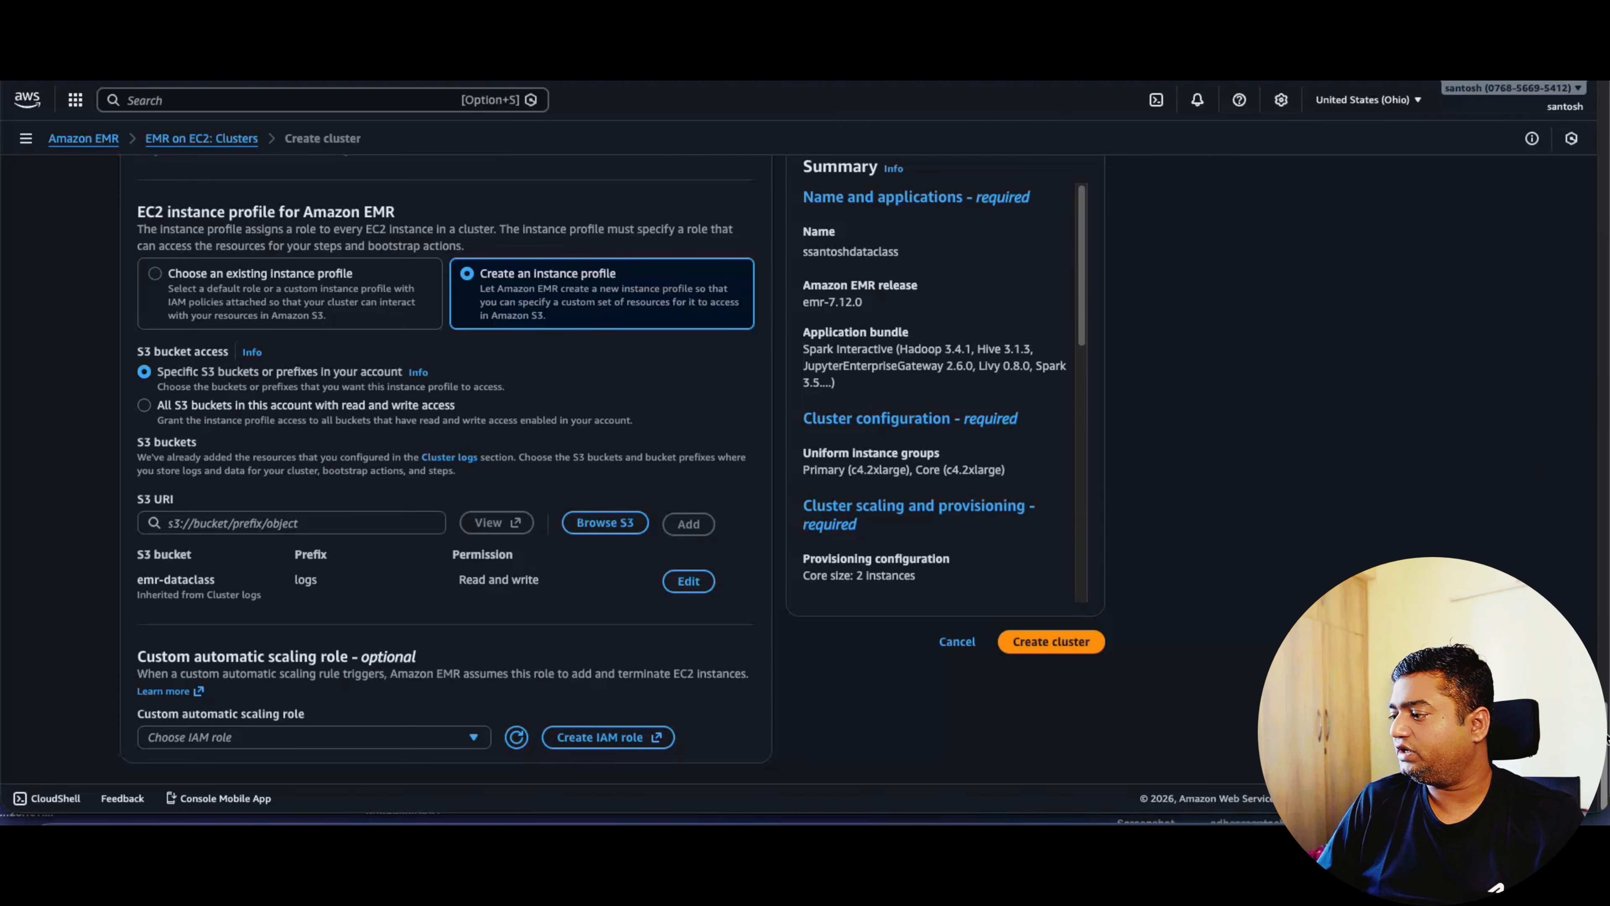
Review the cluster configuration from the name and applications through instance groups, scaling, networking, termination, bootstrap actions and cluster logs.
{"action": "left_click_drag", "start_coordinate": [1607, 739], "coordinate": [1591, 121]}
{"action": "left_click", "coordinate": [262, 243]}
{"action": "left_click", "coordinate": [582, 323]}
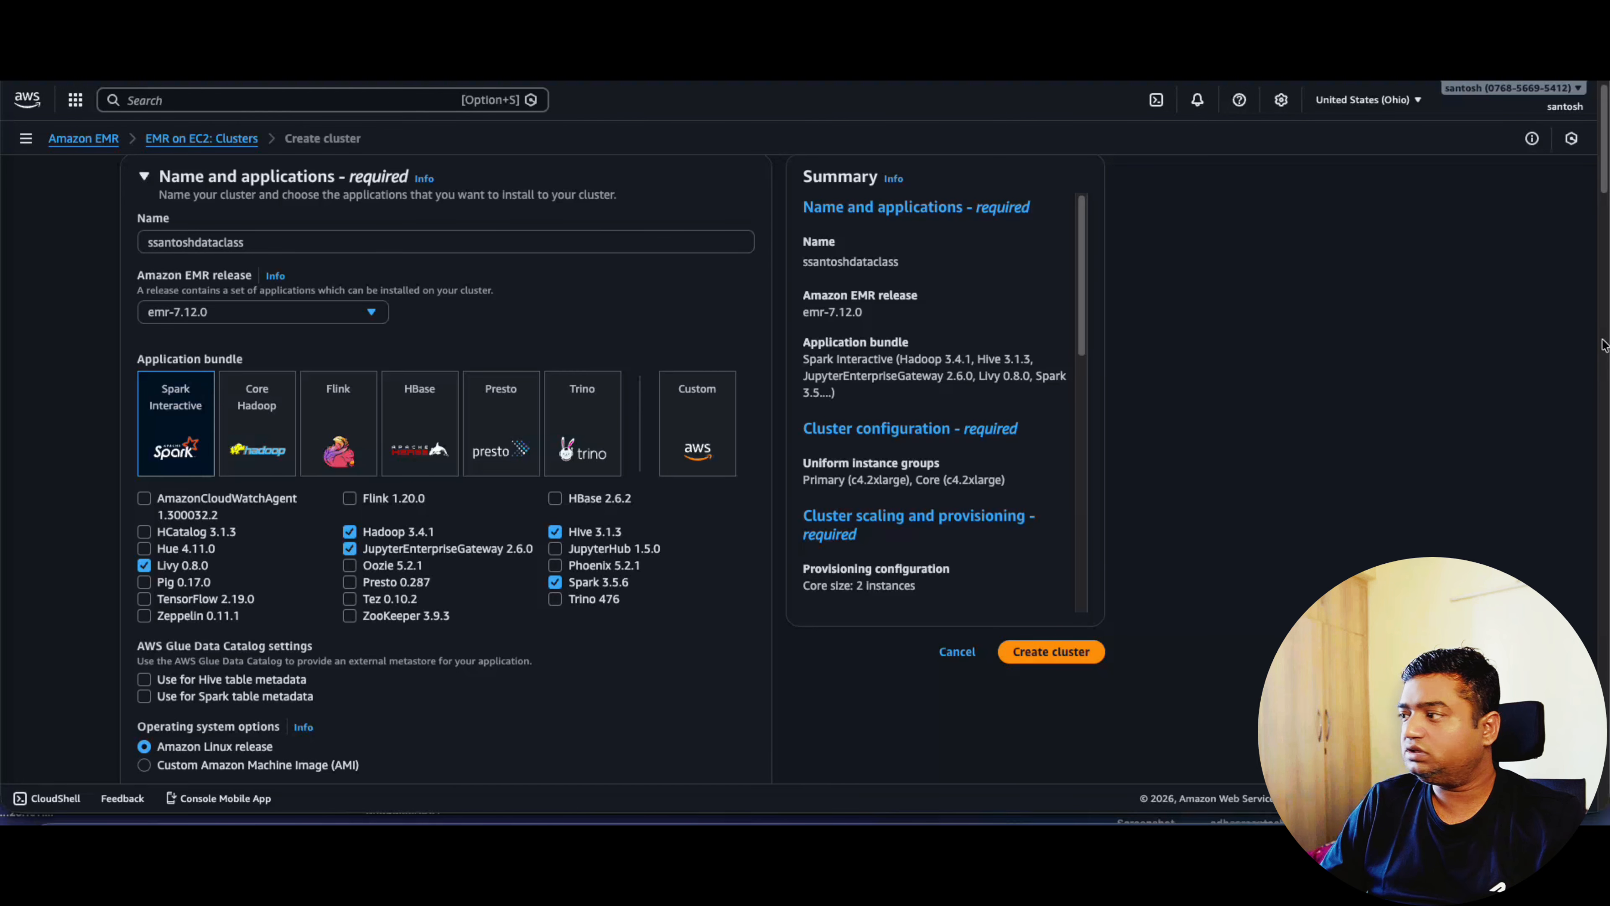
{"action": "left_click_drag", "start_coordinate": [1601, 186], "coordinate": [1604, 279]}
{"action": "scroll", "coordinate": [677, 435], "scroll_direction": "down", "scroll_amount": 2}
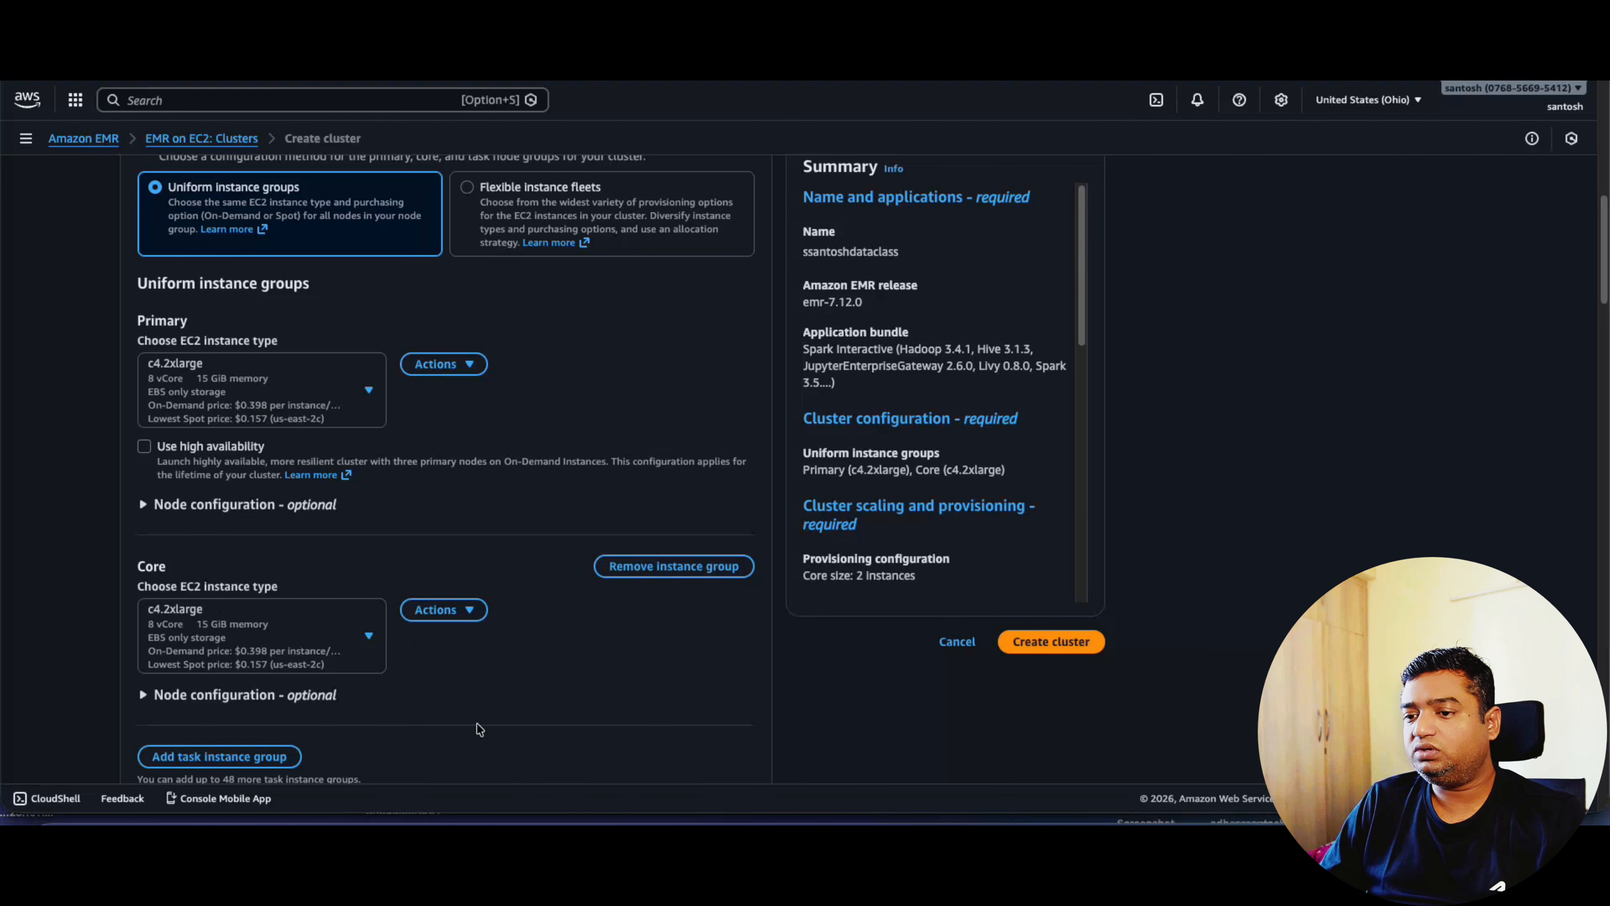
{"action": "scroll", "coordinate": [1605, 353], "scroll_direction": "down", "scroll_amount": 5}
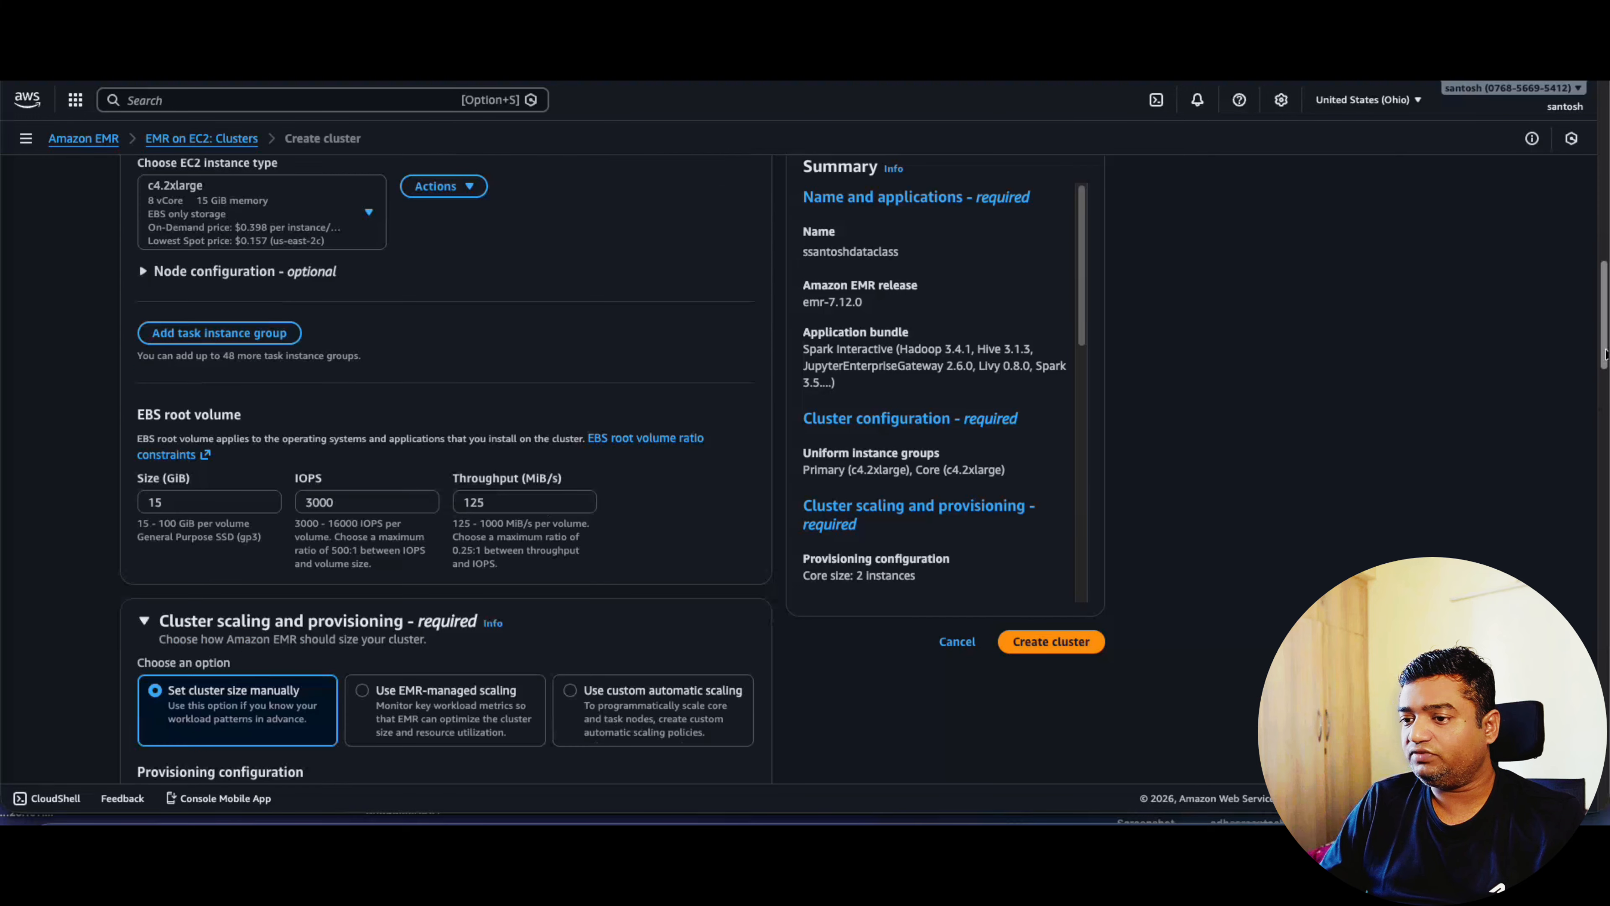
{"action": "scroll", "coordinate": [1604, 354], "scroll_direction": "down", "scroll_amount": 4}
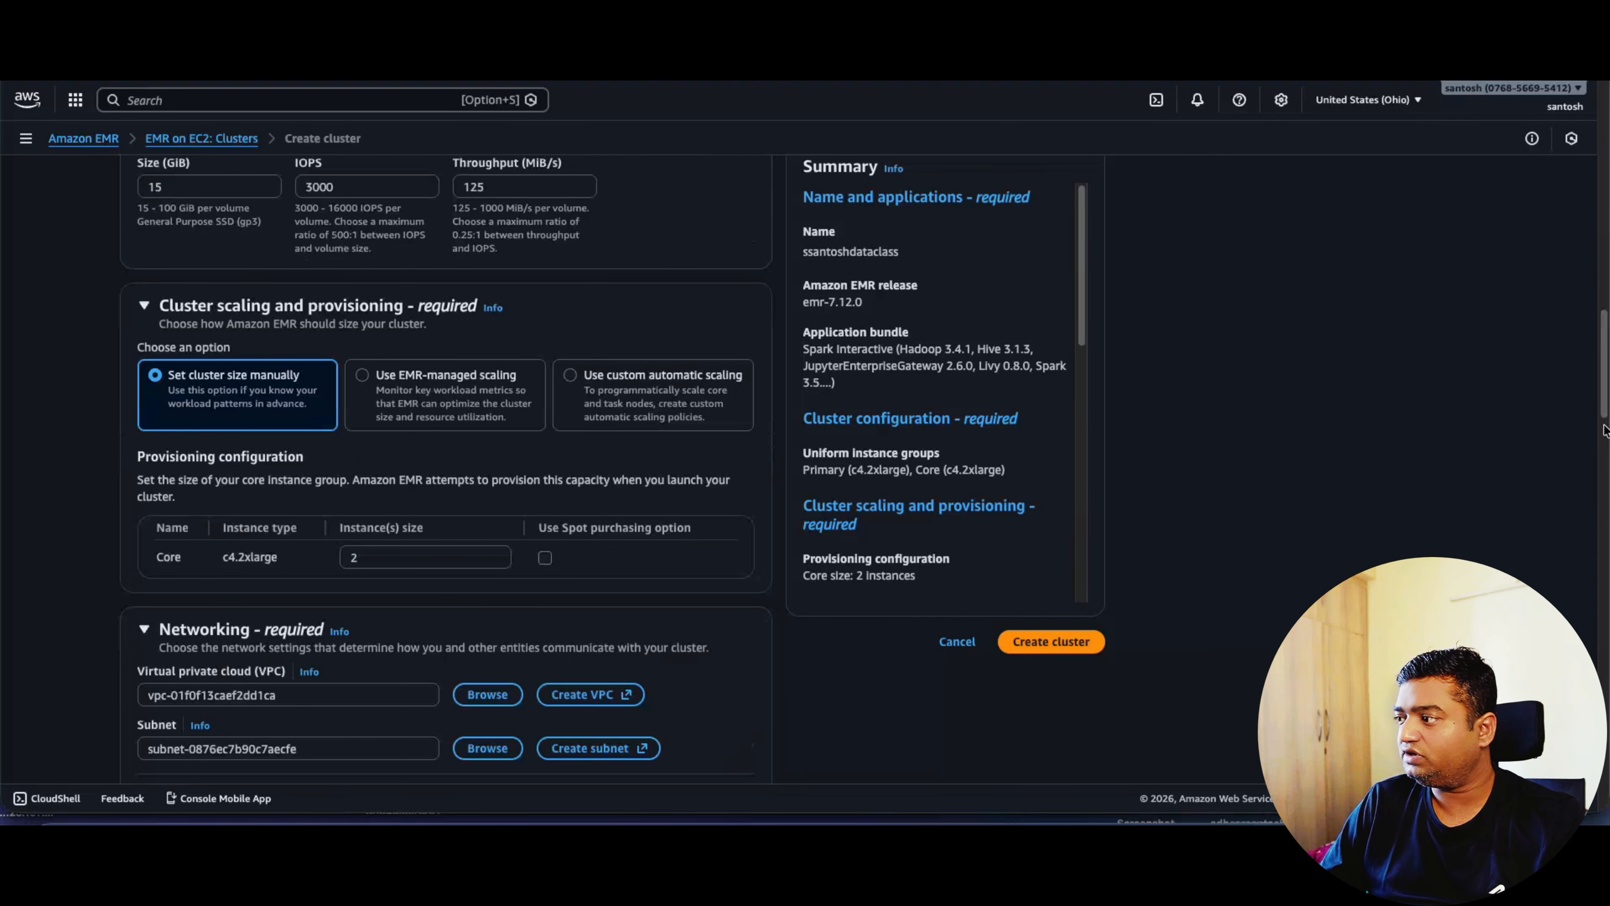
{"action": "scroll", "coordinate": [1605, 431], "scroll_direction": "down", "scroll_amount": 4}
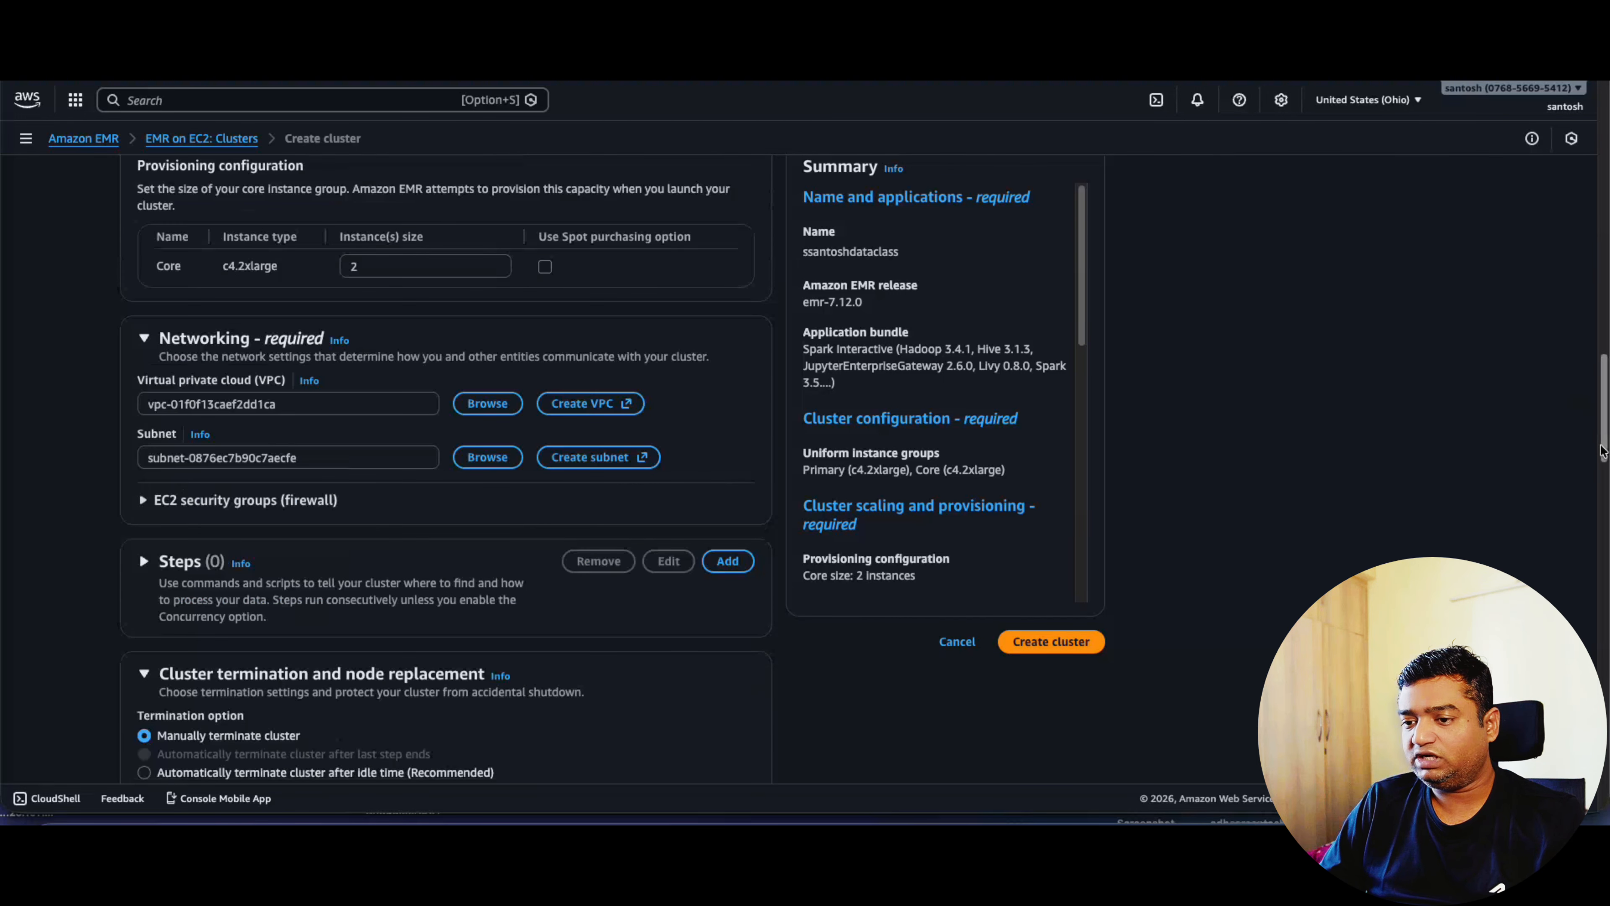
{"action": "scroll", "coordinate": [1601, 452], "scroll_direction": "down", "scroll_amount": 3}
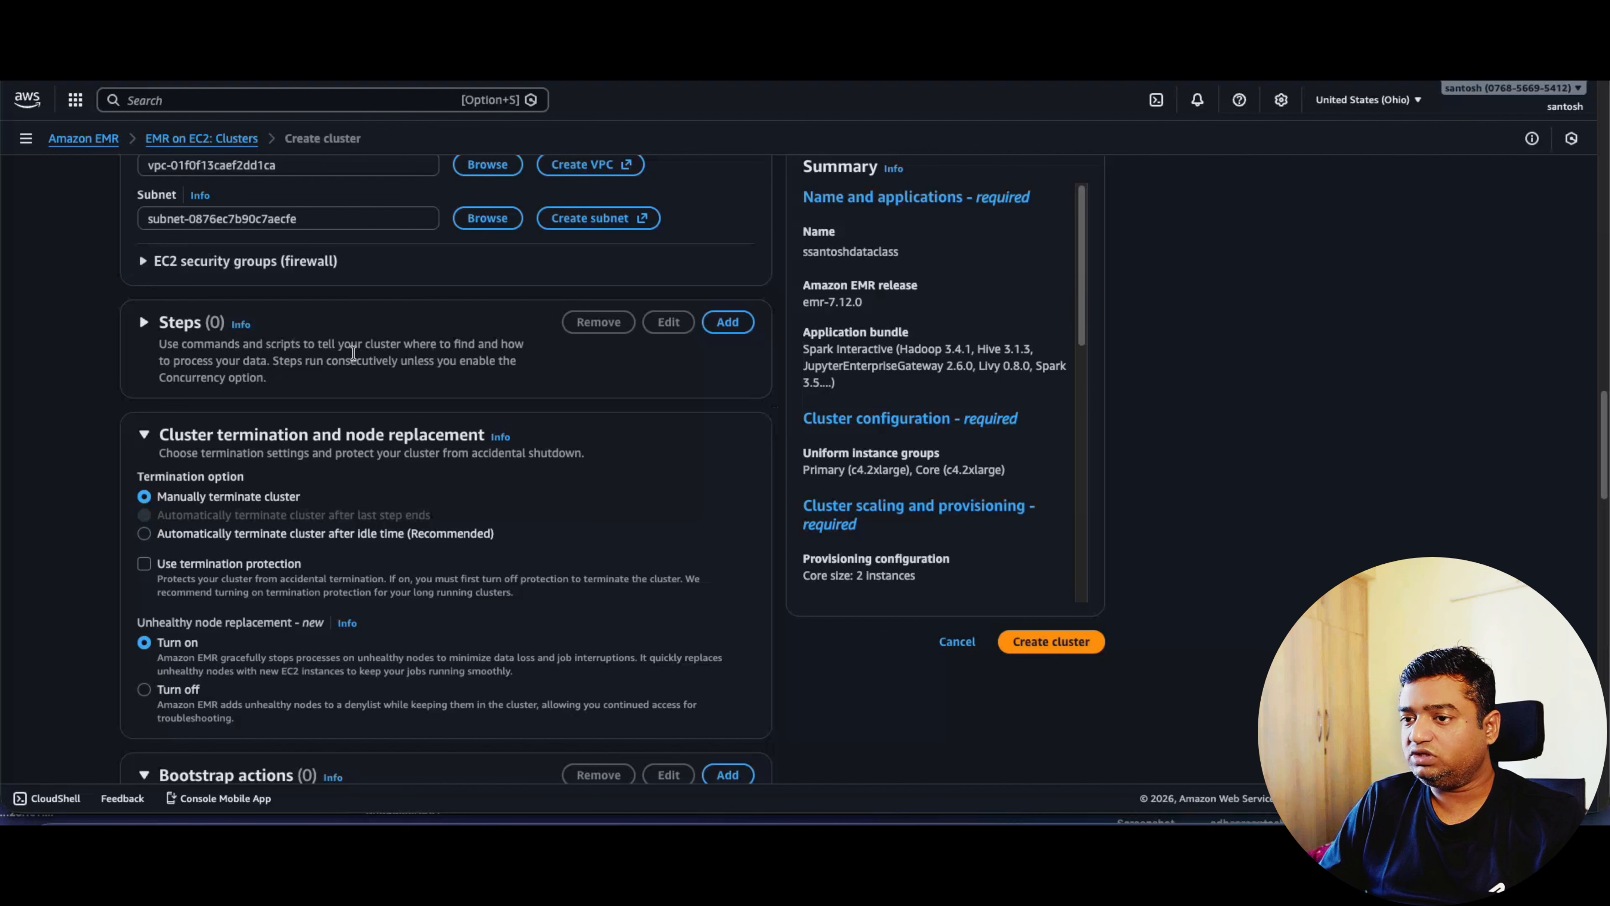
{"action": "left_click_drag", "start_coordinate": [1604, 472], "coordinate": [1605, 526]}
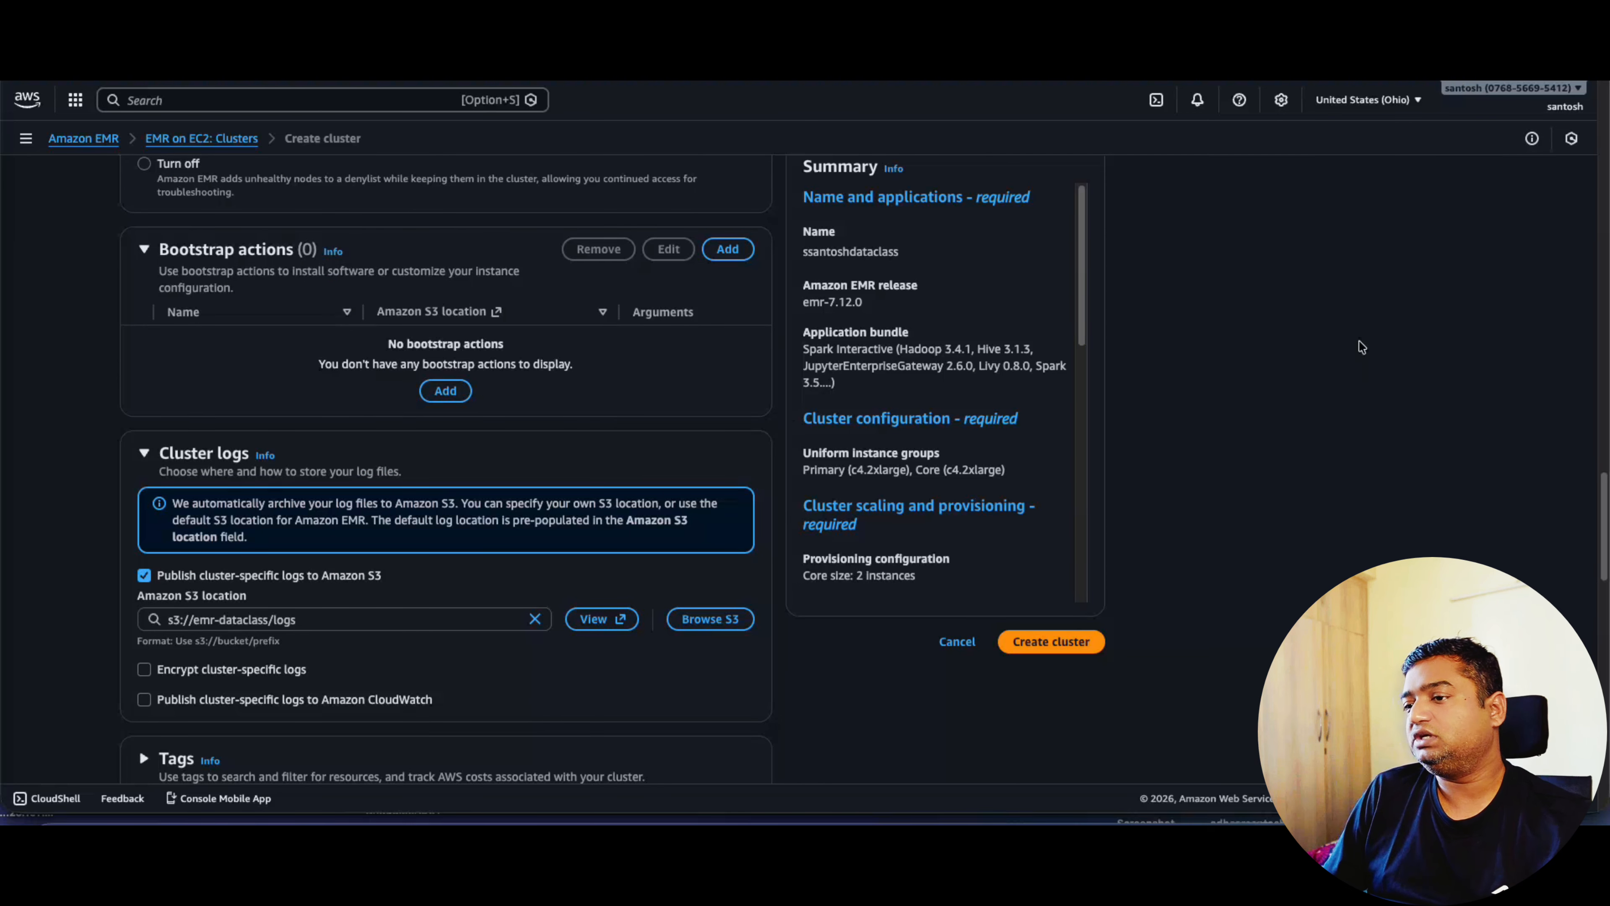
{"action": "left_click_drag", "start_coordinate": [1605, 506], "coordinate": [1605, 409]}
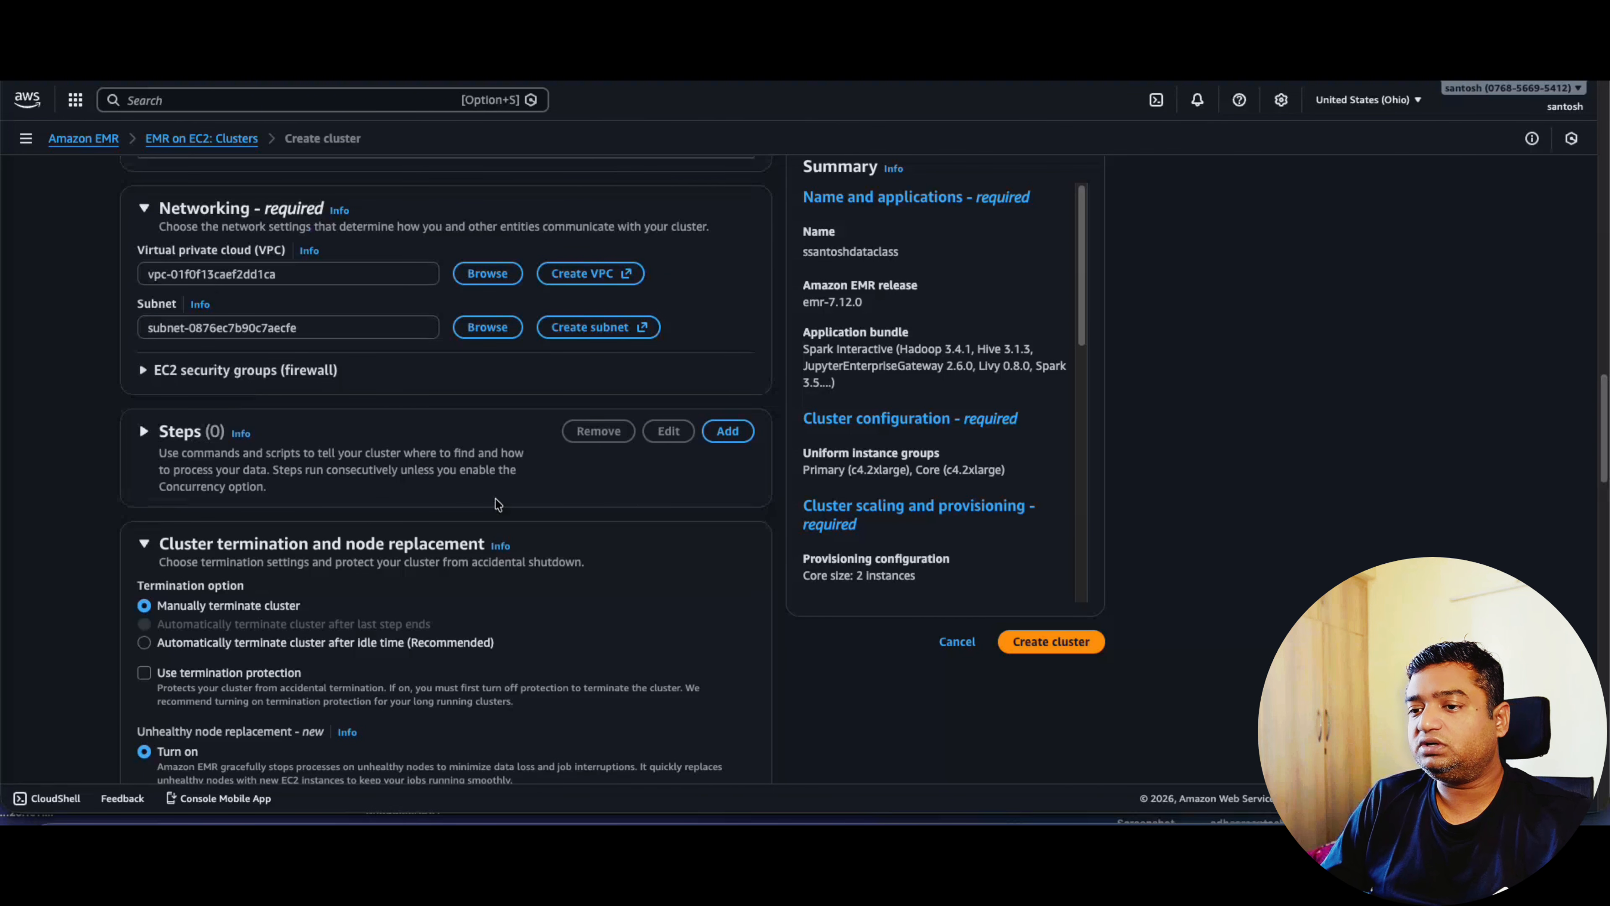
{"action": "left_click_drag", "start_coordinate": [1602, 442], "coordinate": [1596, 593]}
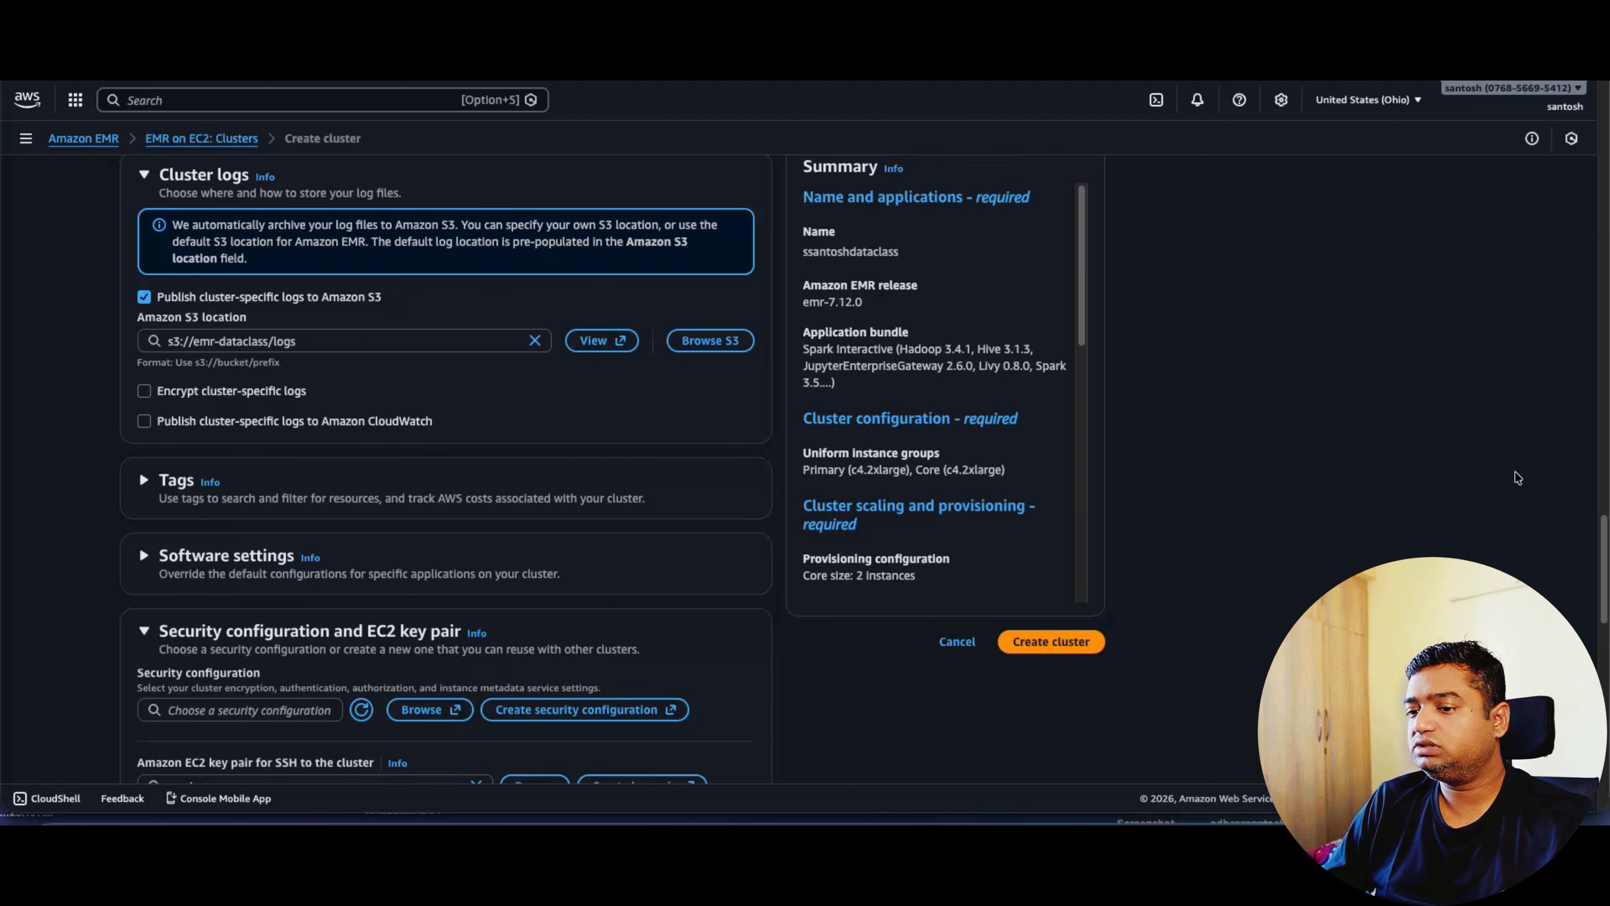
Check the key pair, service role and instance profile settings, and create the EMR cluster.
{"action": "scroll", "coordinate": [340, 235], "scroll_direction": "down", "scroll_amount": 7}
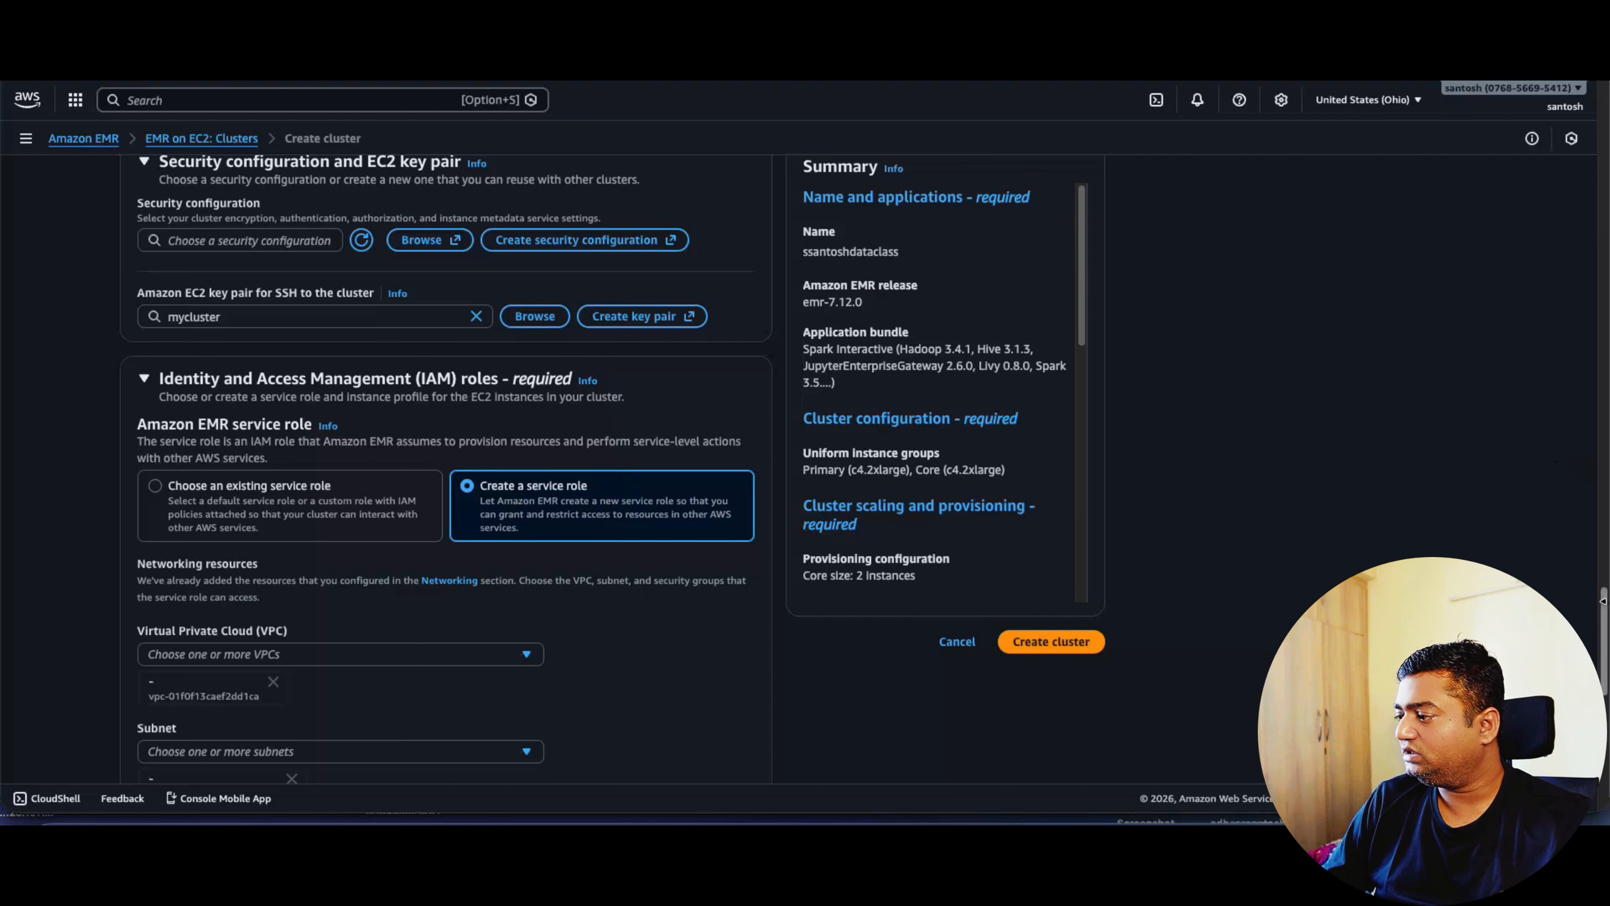
{"action": "scroll", "coordinate": [445, 468], "scroll_direction": "down", "scroll_amount": 10}
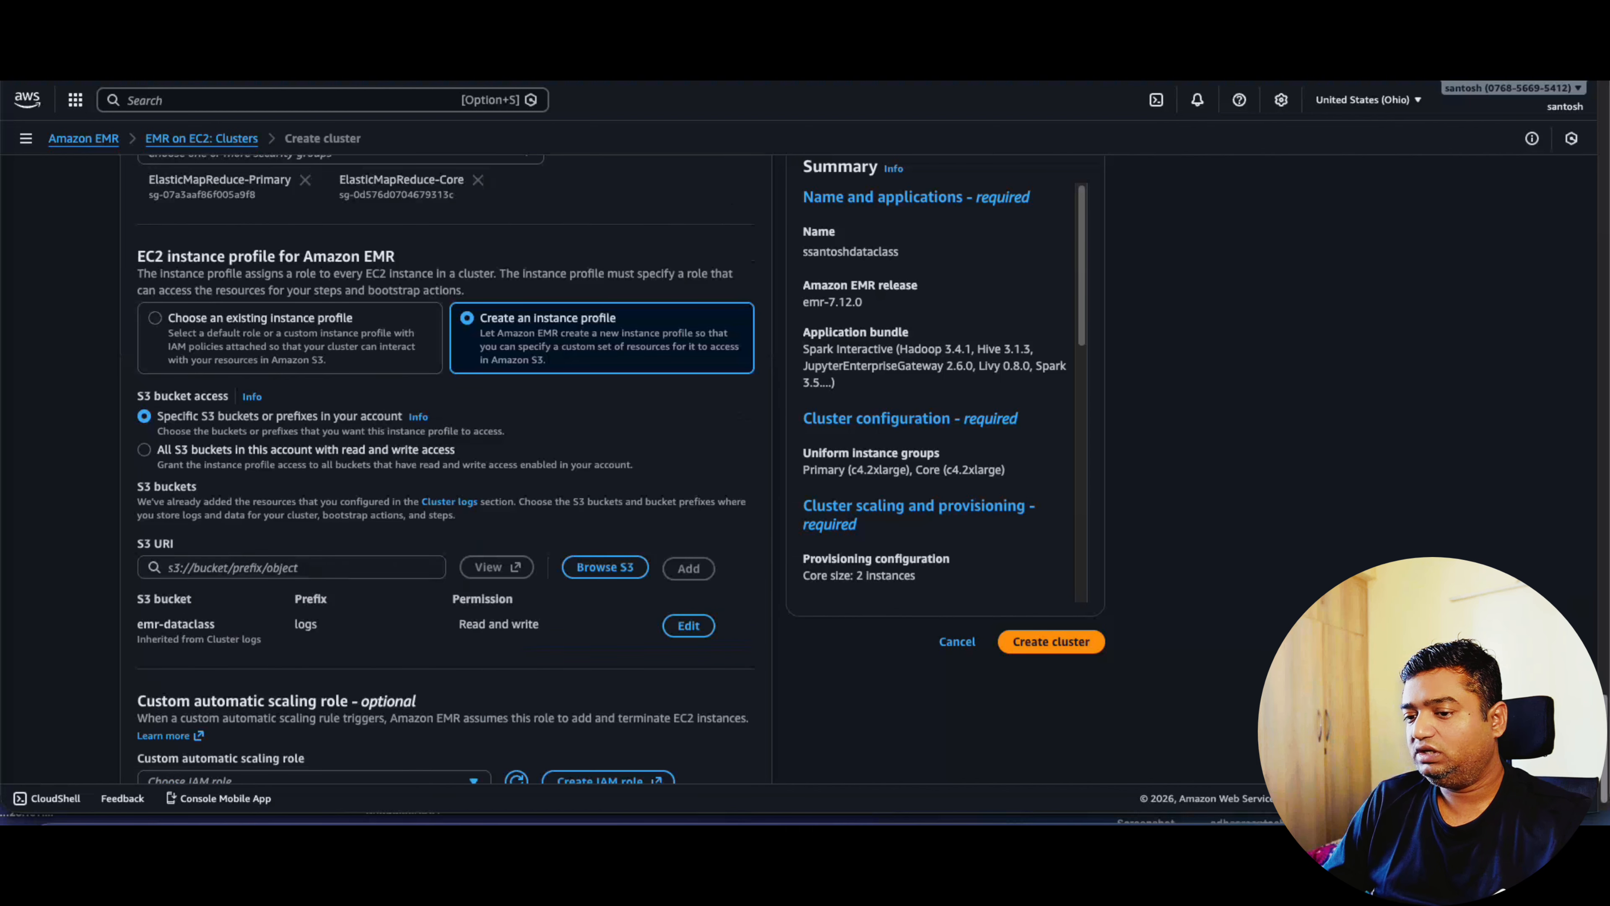
{"action": "scroll", "coordinate": [444, 469], "scroll_direction": "down", "scroll_amount": 1}
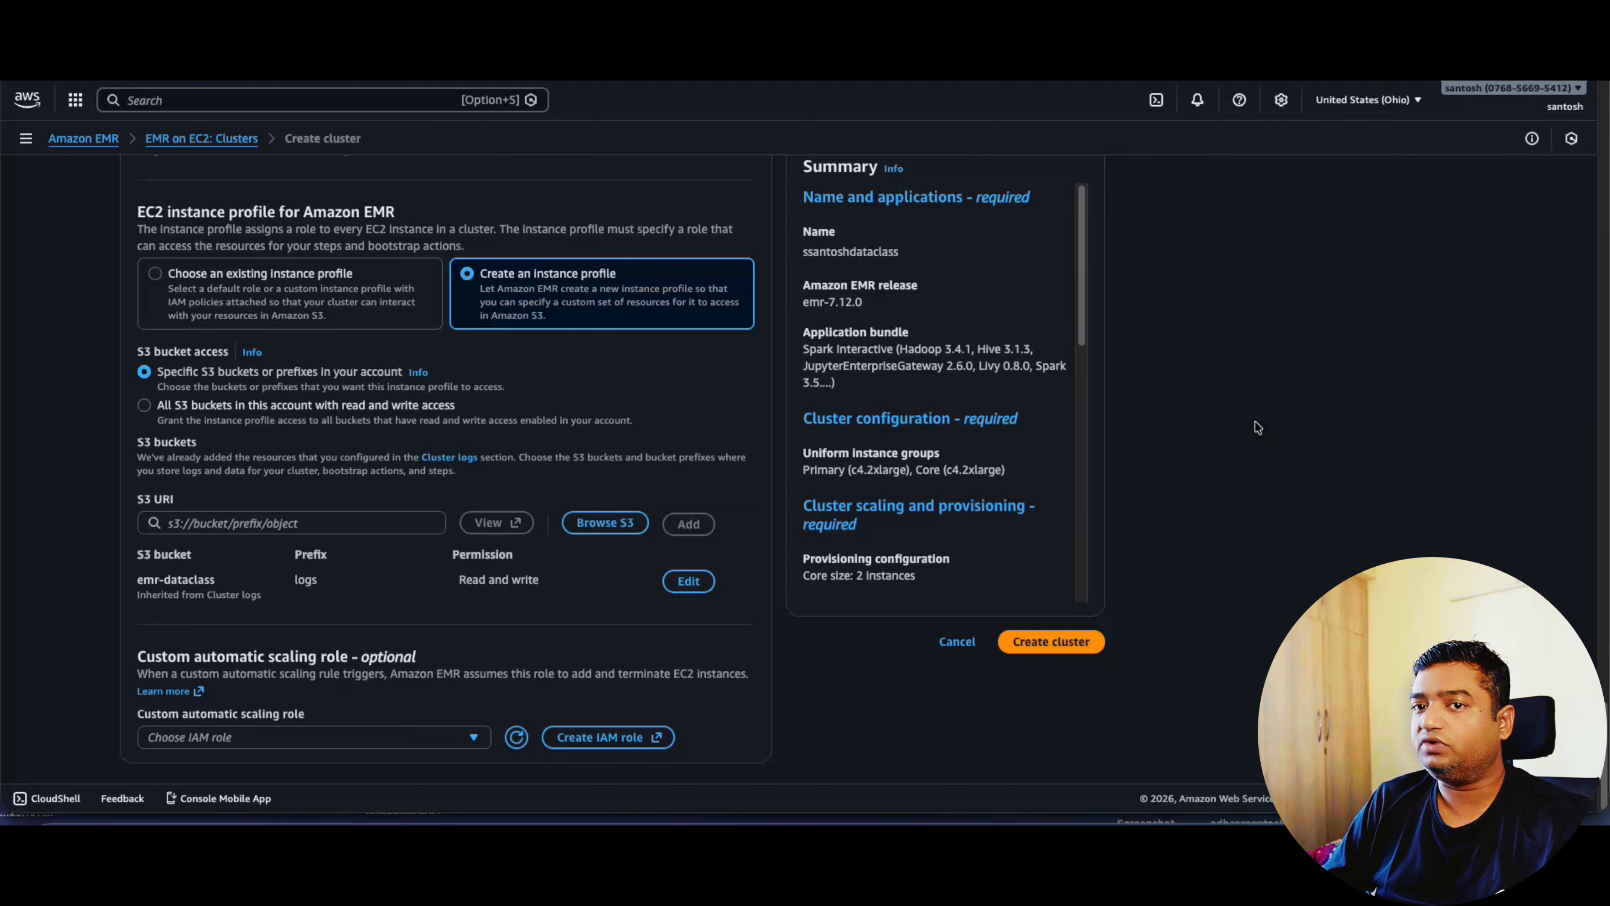
{"action": "left_click", "coordinate": [1039, 641]}
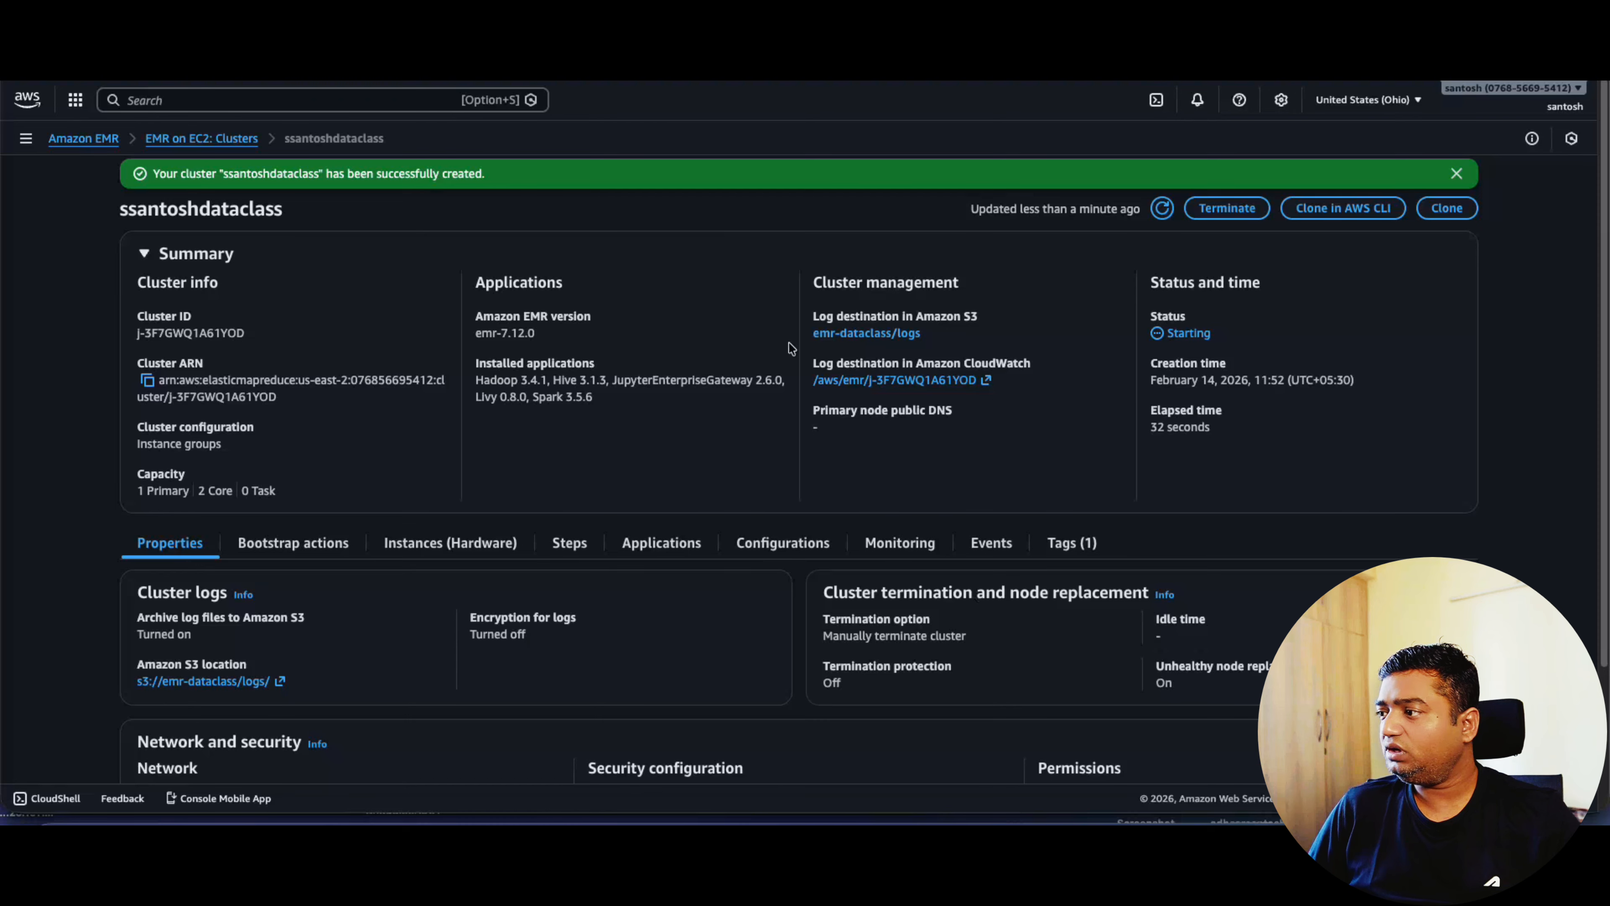
Examine the new cluster's EMR version, S3 log destination, installed applications, properties and bootstrap actions.
{"action": "left_click_drag", "start_coordinate": [477, 317], "coordinate": [589, 361]}
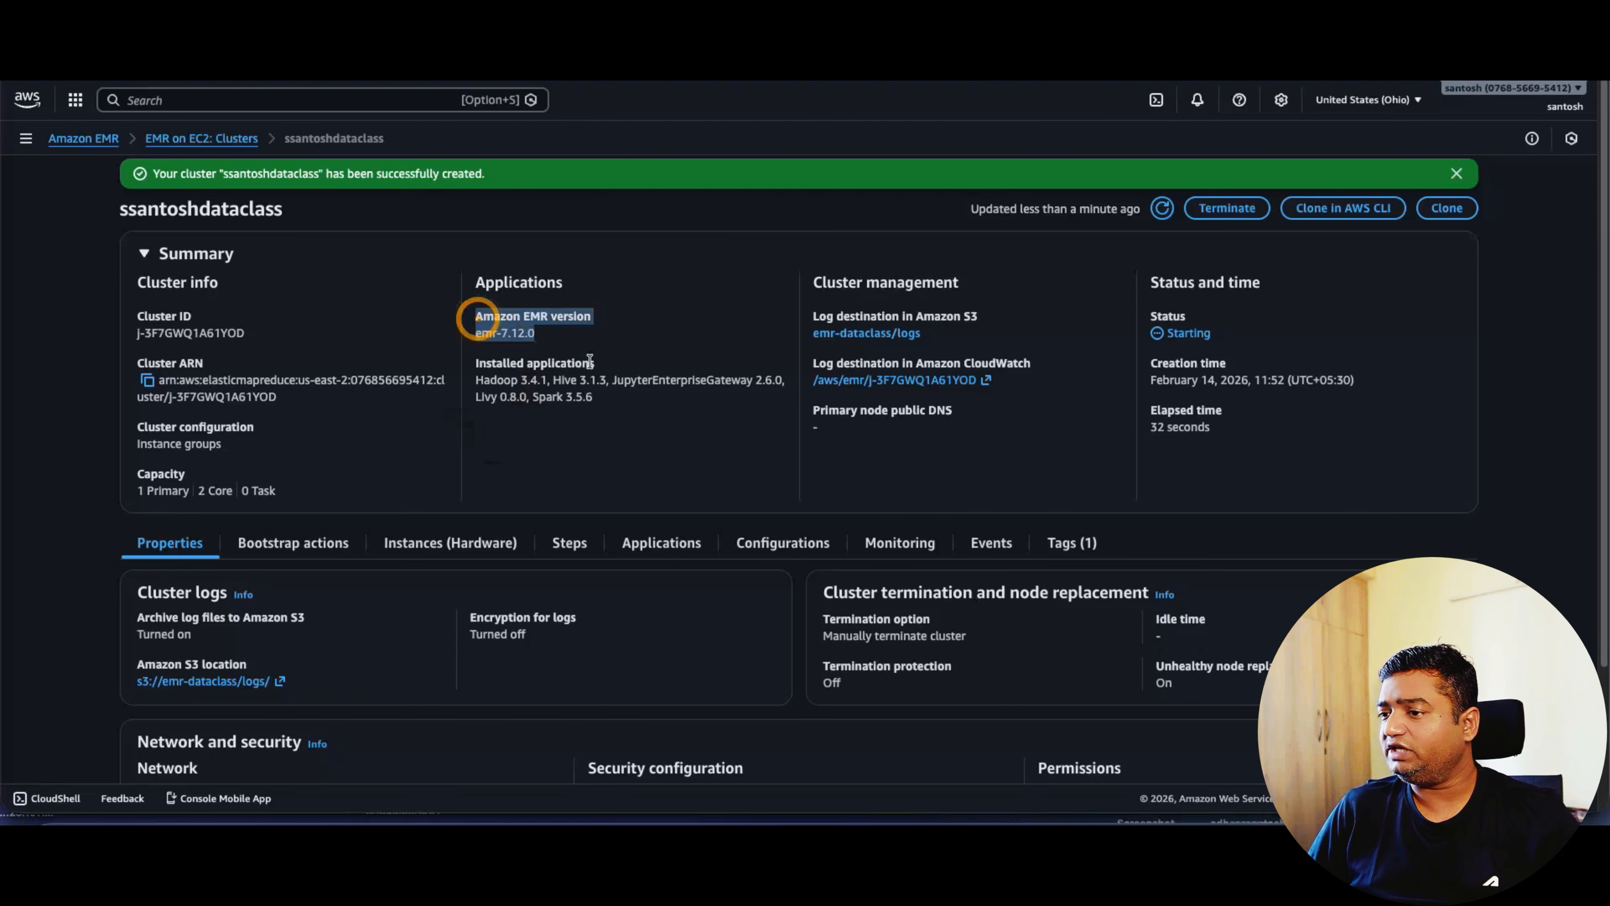
{"action": "left_click", "coordinate": [700, 350]}
{"action": "left_click_drag", "start_coordinate": [814, 315], "coordinate": [980, 349]}
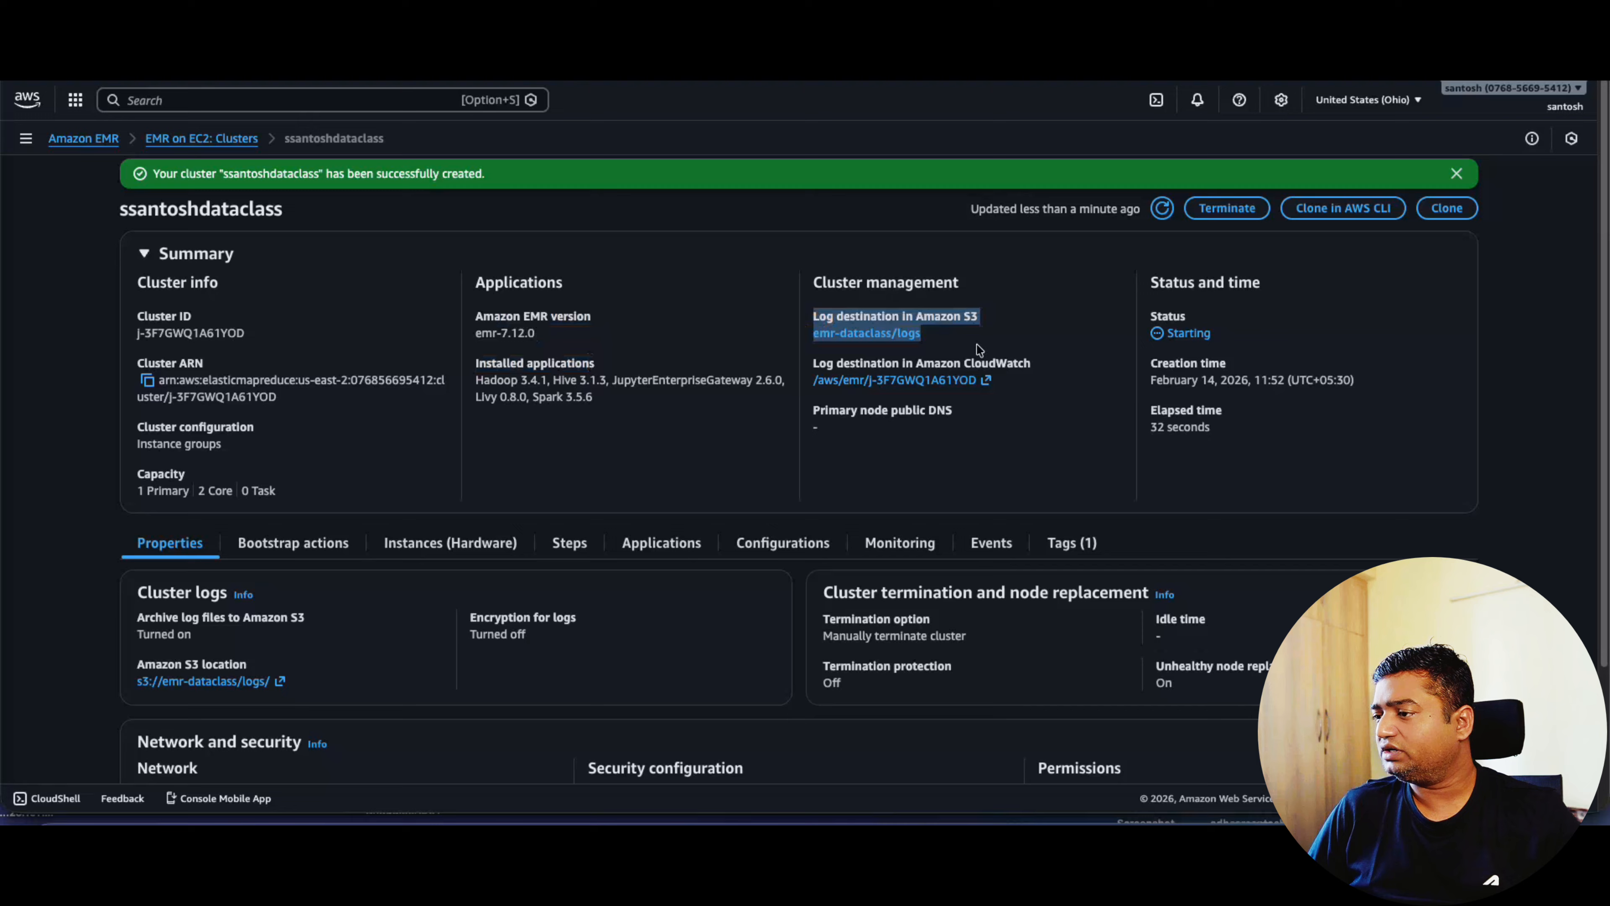
{"action": "left_click", "coordinate": [1034, 423]}
{"action": "left_click_drag", "start_coordinate": [472, 361], "coordinate": [631, 424]}
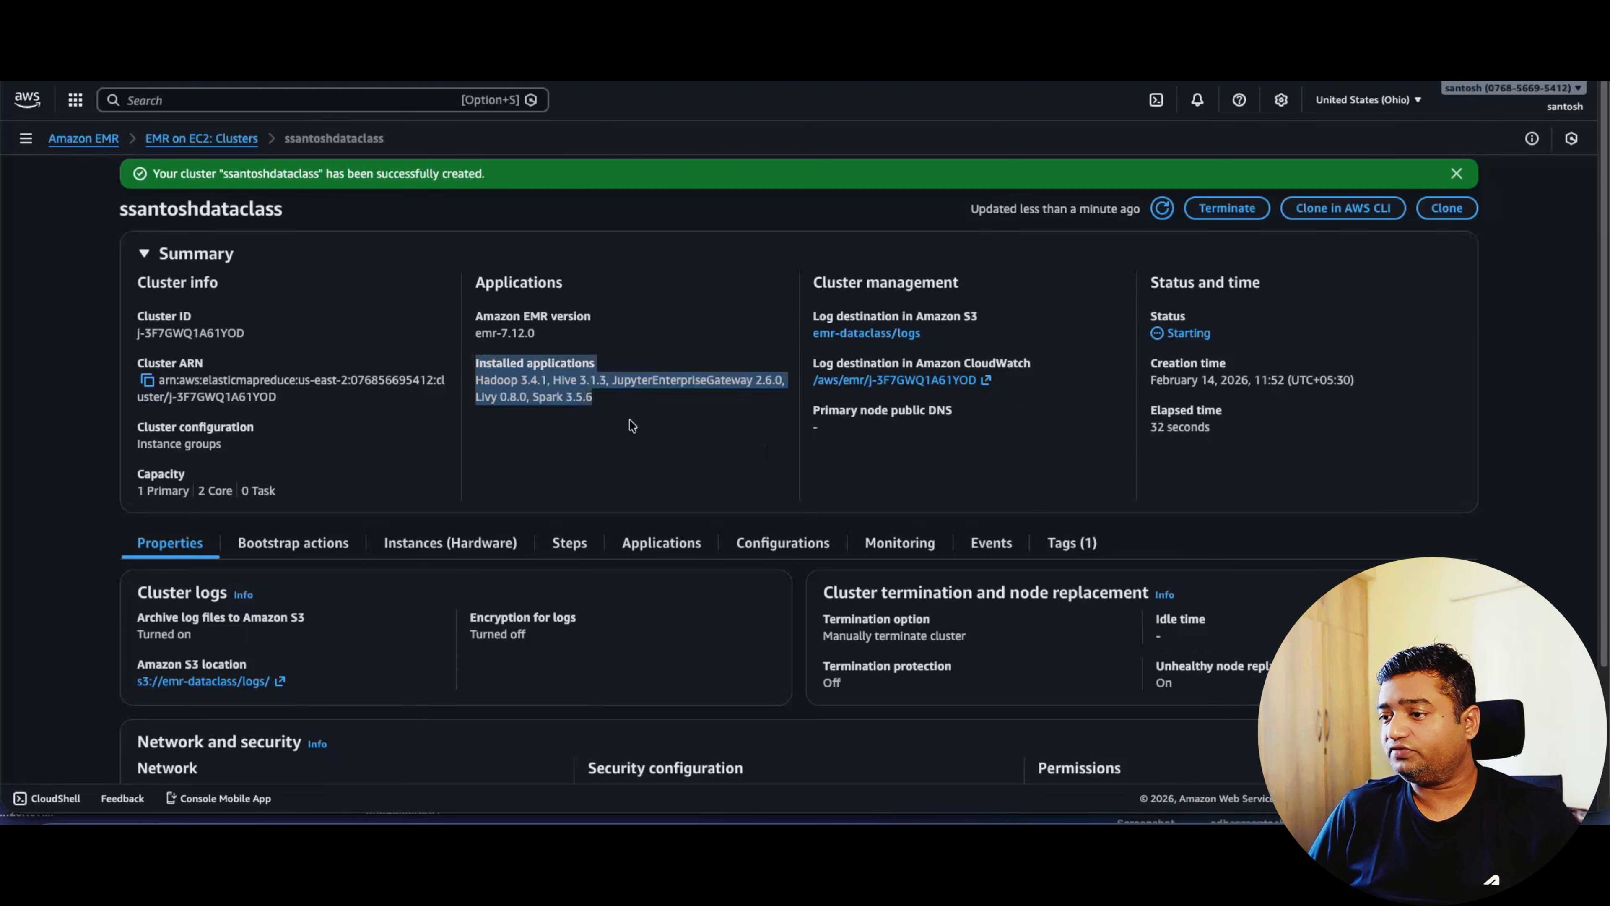
{"action": "left_click", "coordinate": [636, 433]}
{"action": "scroll", "coordinate": [638, 440], "scroll_direction": "down", "scroll_amount": 3}
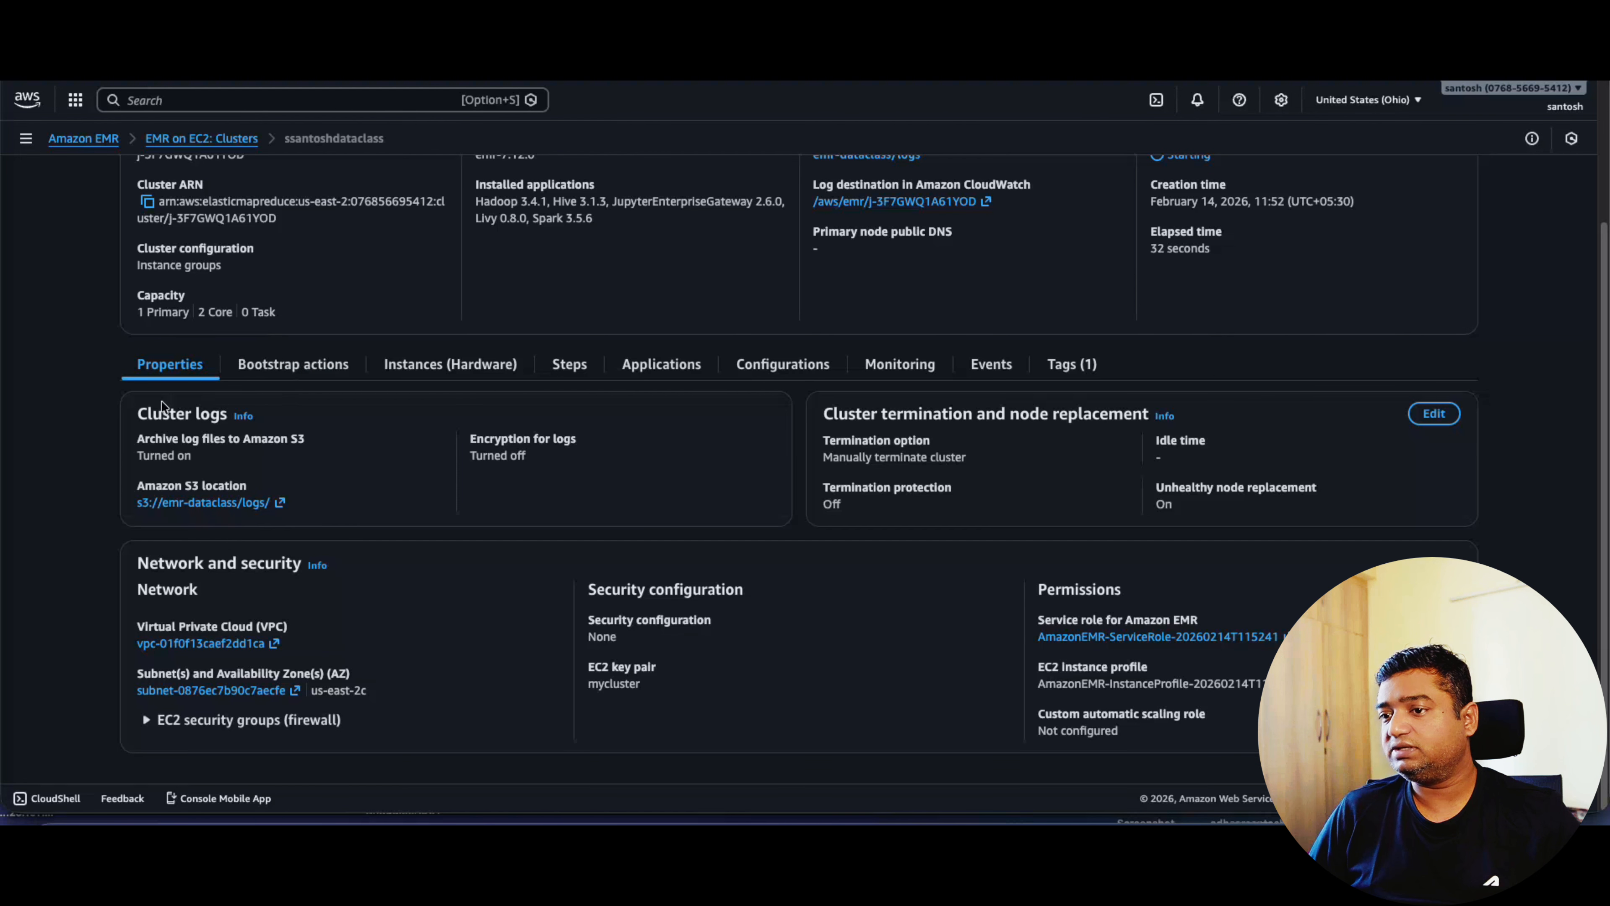
{"action": "left_click", "coordinate": [325, 370]}
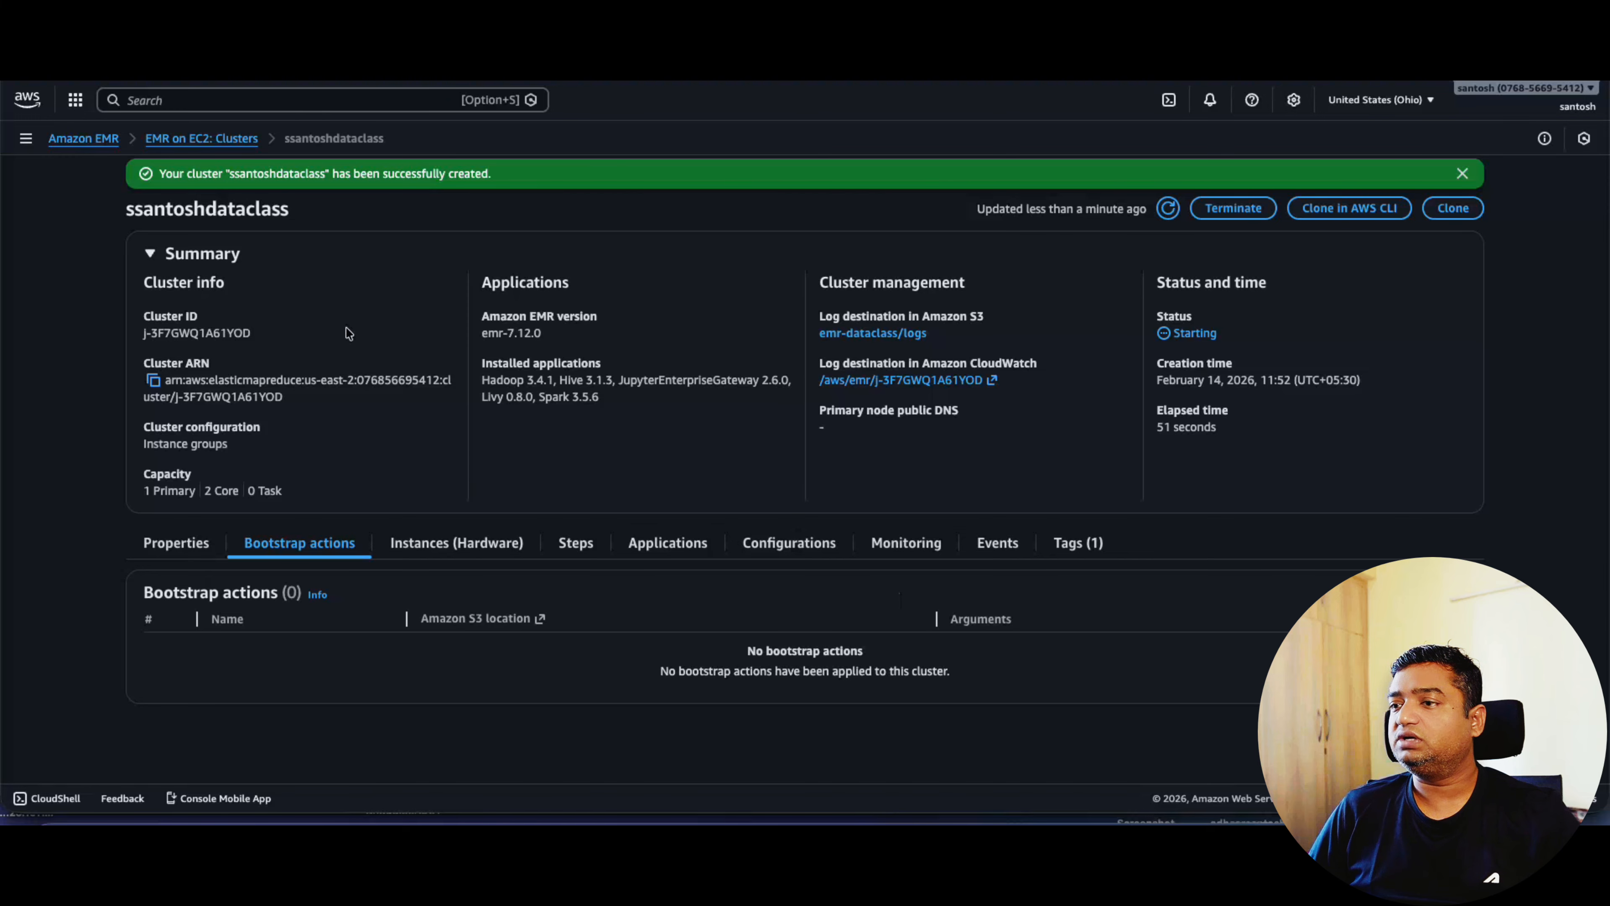
Check the new cluster in the EMR on EC2 clusters list, and open its details to review the properties.
{"action": "left_click", "coordinate": [215, 141]}
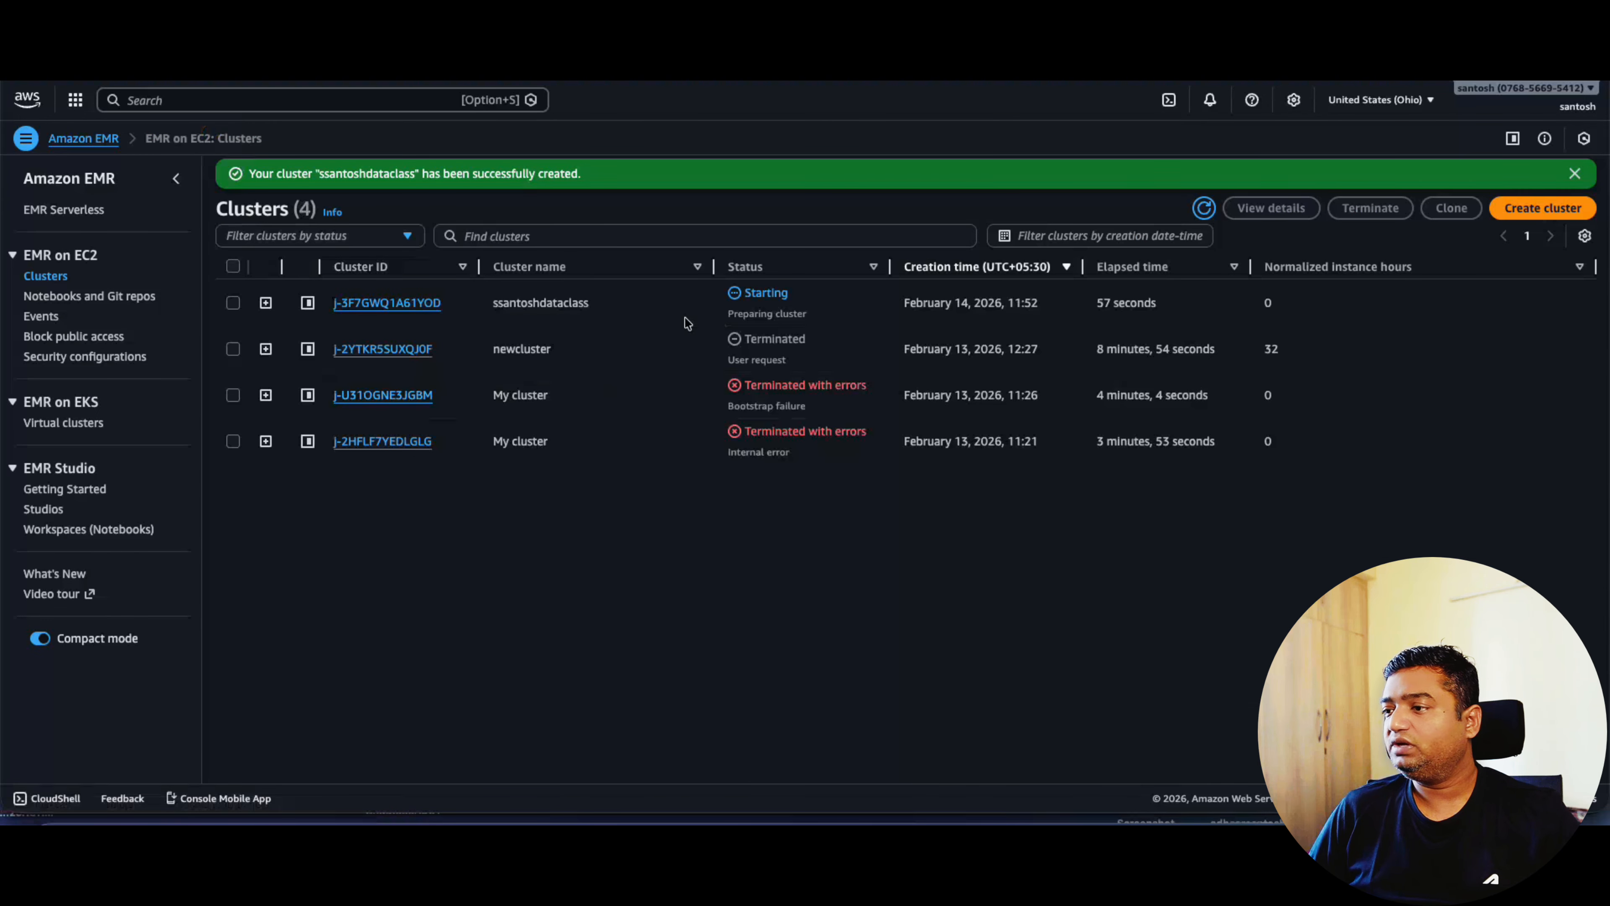
{"action": "left_click", "coordinate": [375, 305]}
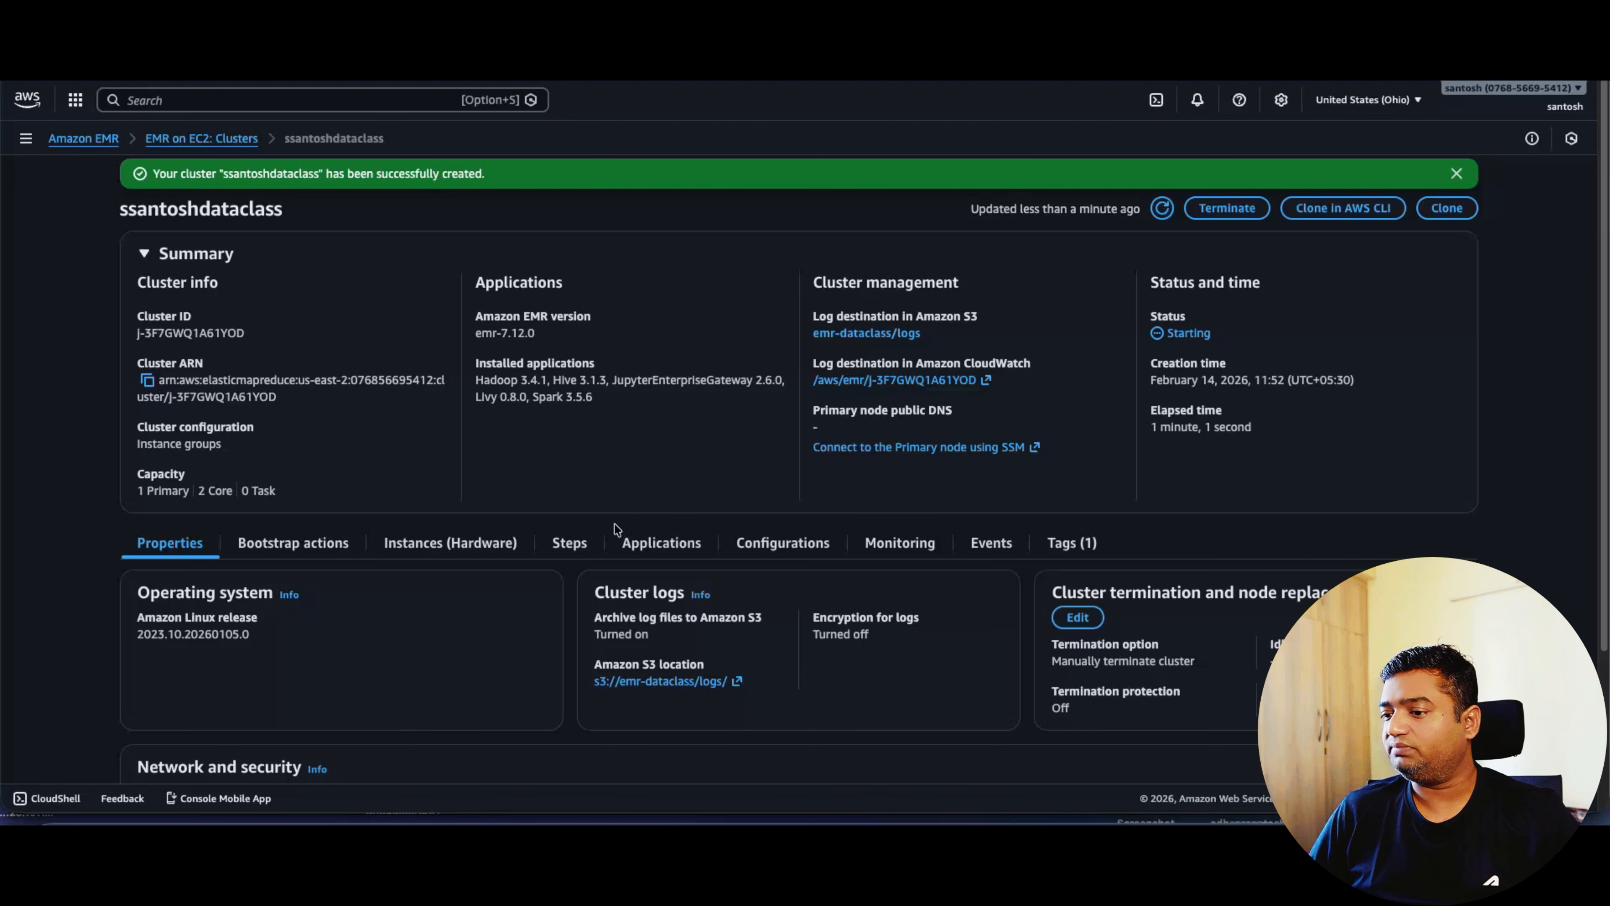
{"action": "scroll", "coordinate": [607, 554], "scroll_direction": "down", "scroll_amount": 3}
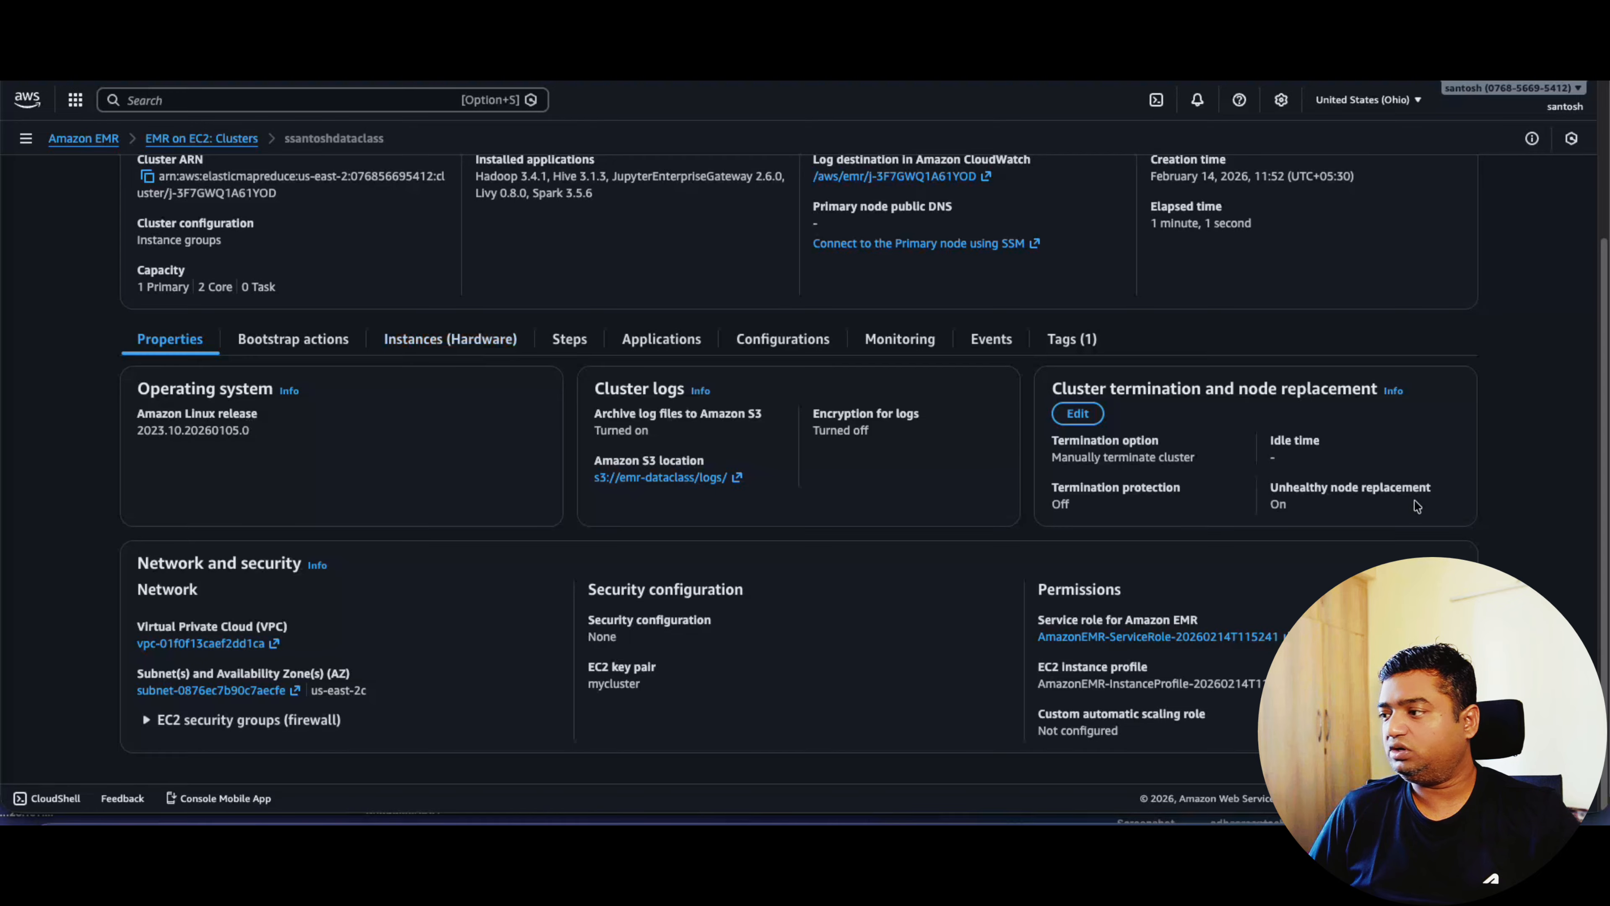
{"action": "scroll", "coordinate": [727, 538], "scroll_direction": "up", "scroll_amount": 3}
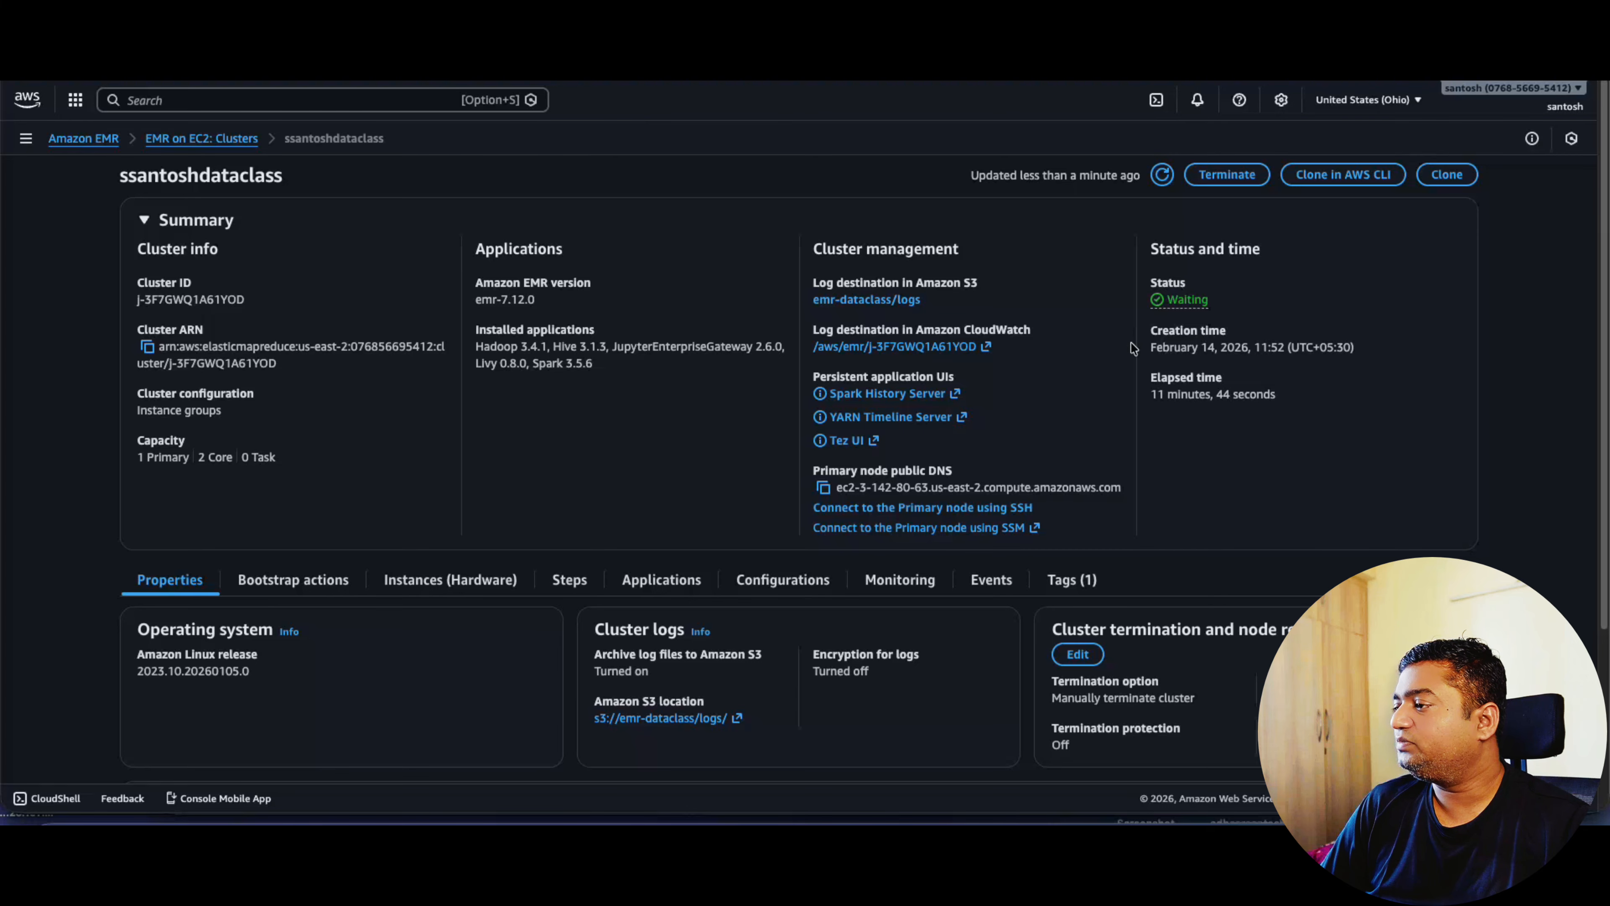
Reopen the newest cluster from the clusters list and view the Mac/Linux SSH instructions for connecting to its primary node.
{"action": "left_click", "coordinate": [192, 139]}
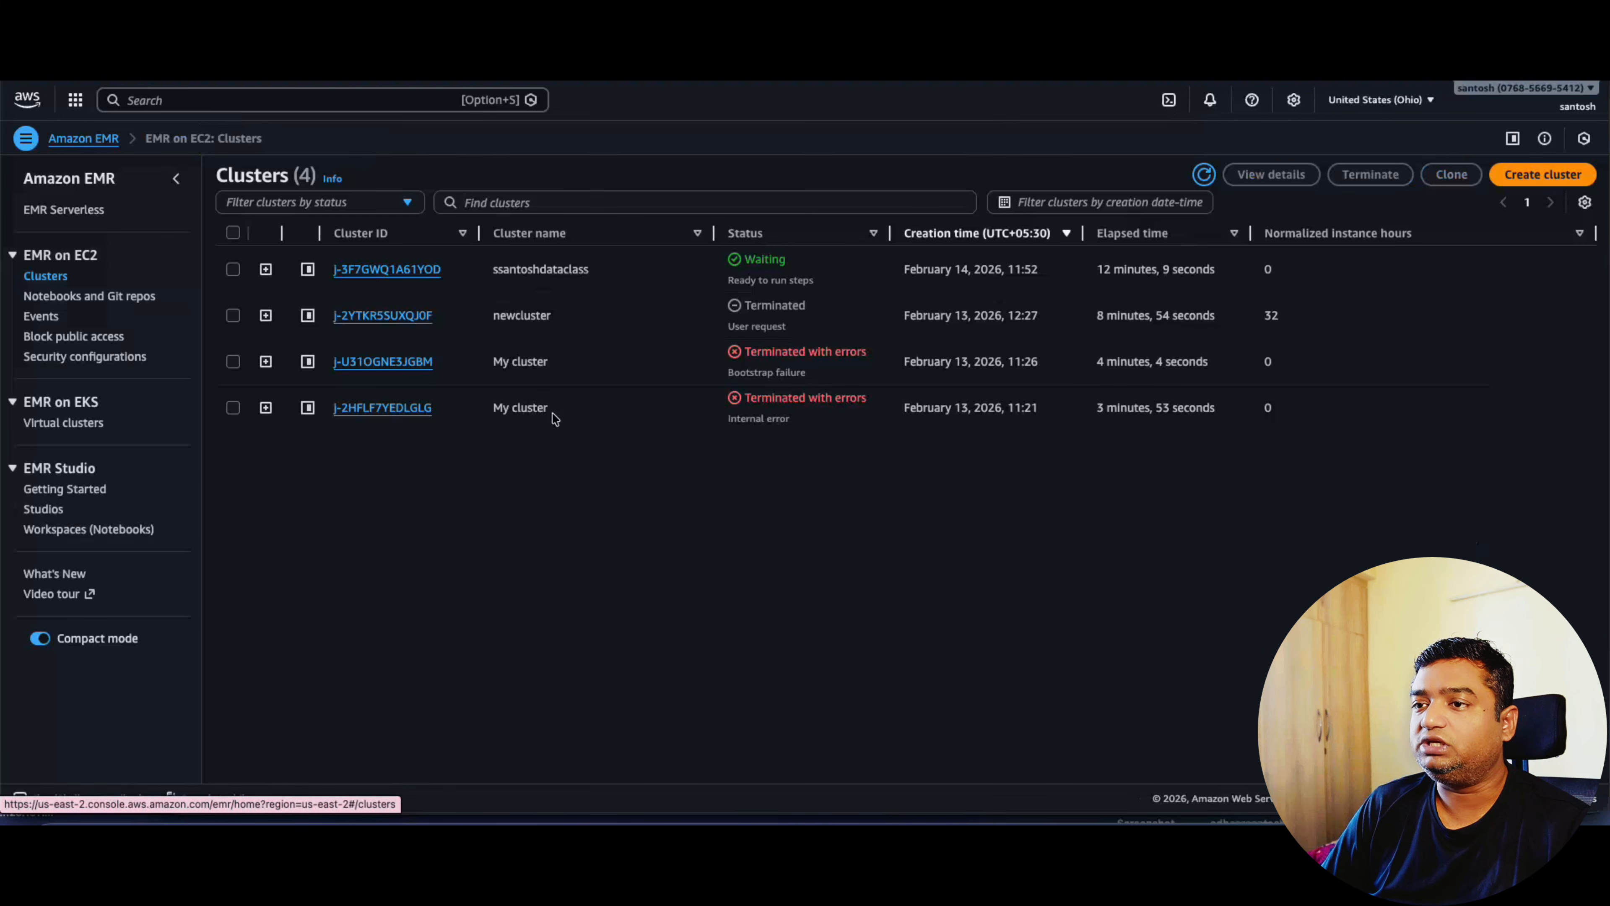
{"action": "left_click", "coordinate": [380, 270]}
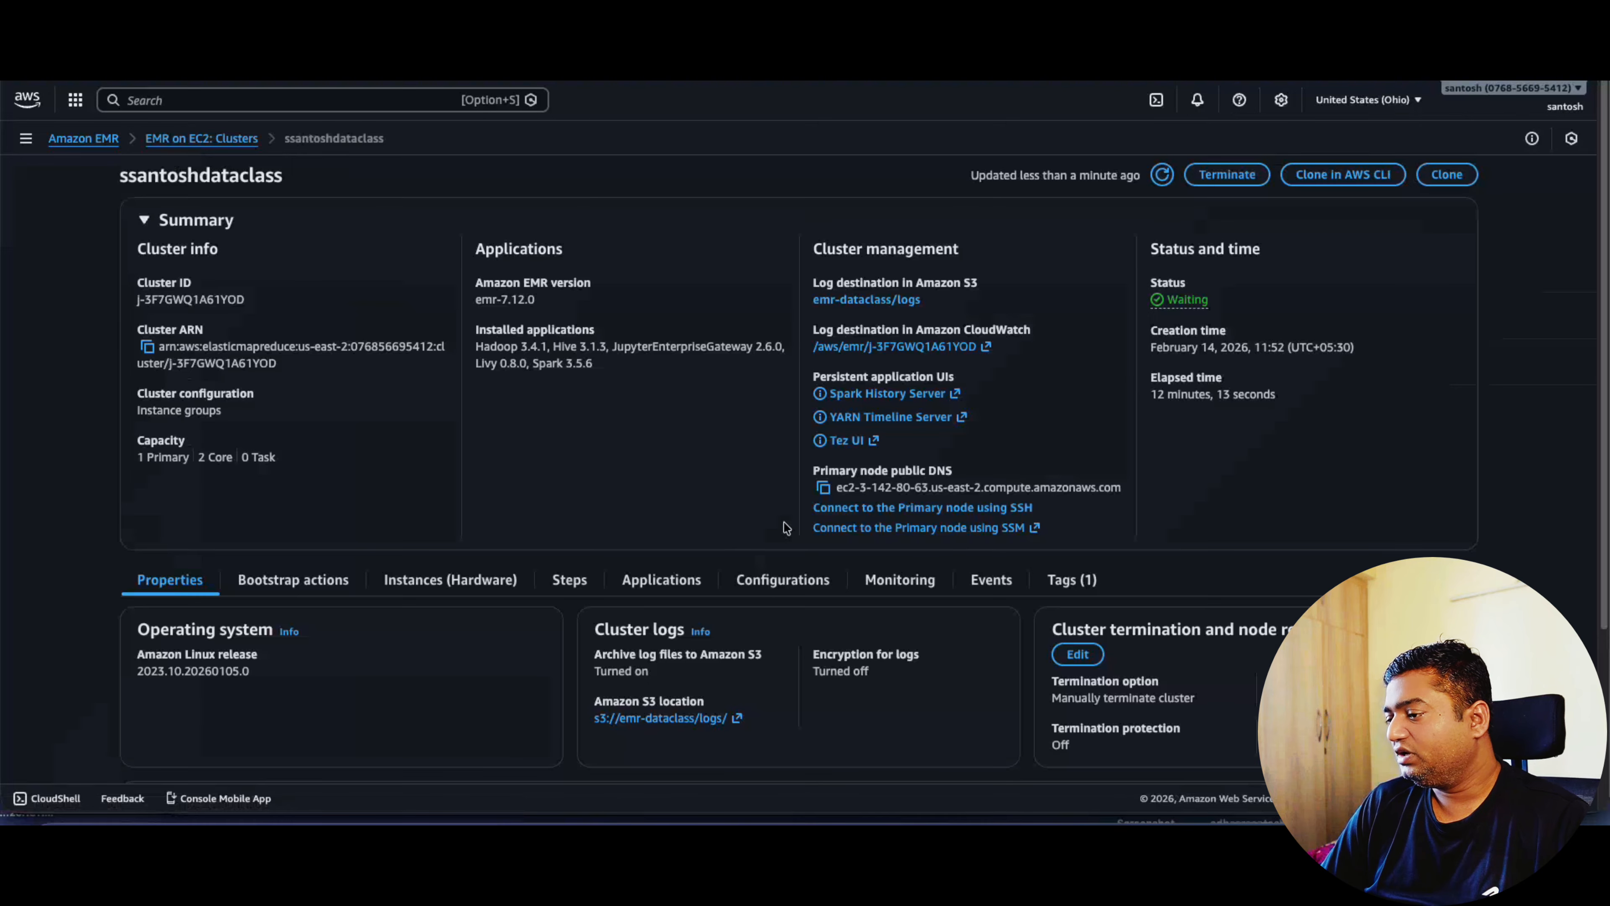
{"action": "left_click", "coordinate": [999, 508]}
{"action": "left_click_drag", "start_coordinate": [525, 494], "coordinate": [855, 493]}
{"action": "left_click", "coordinate": [626, 497]}
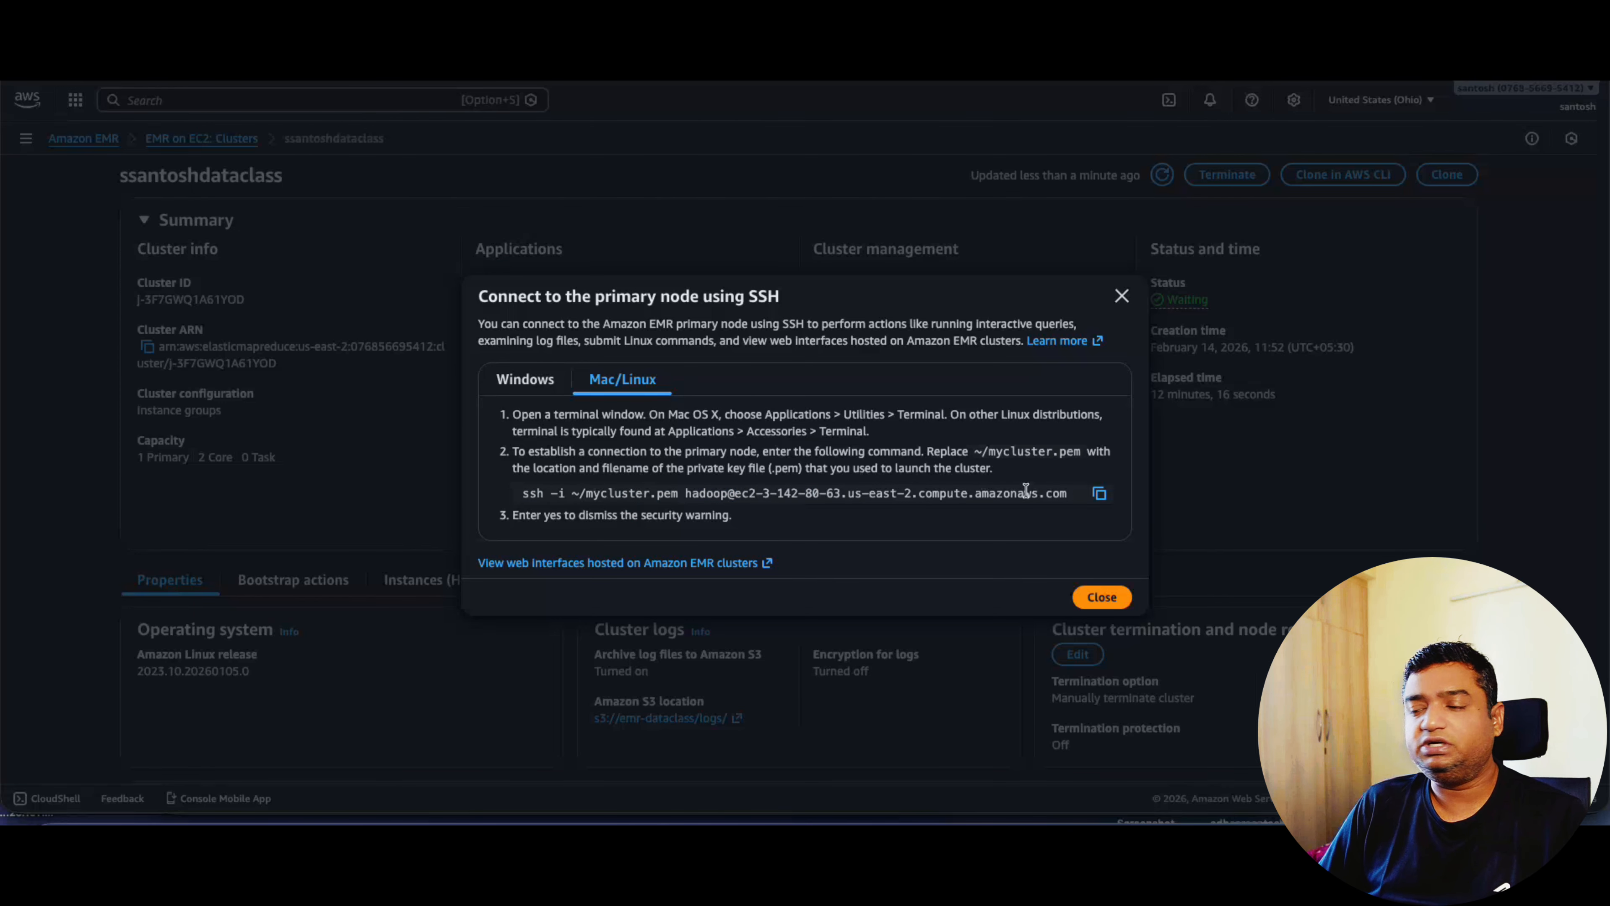
{"action": "left_click", "coordinate": [1101, 597]}
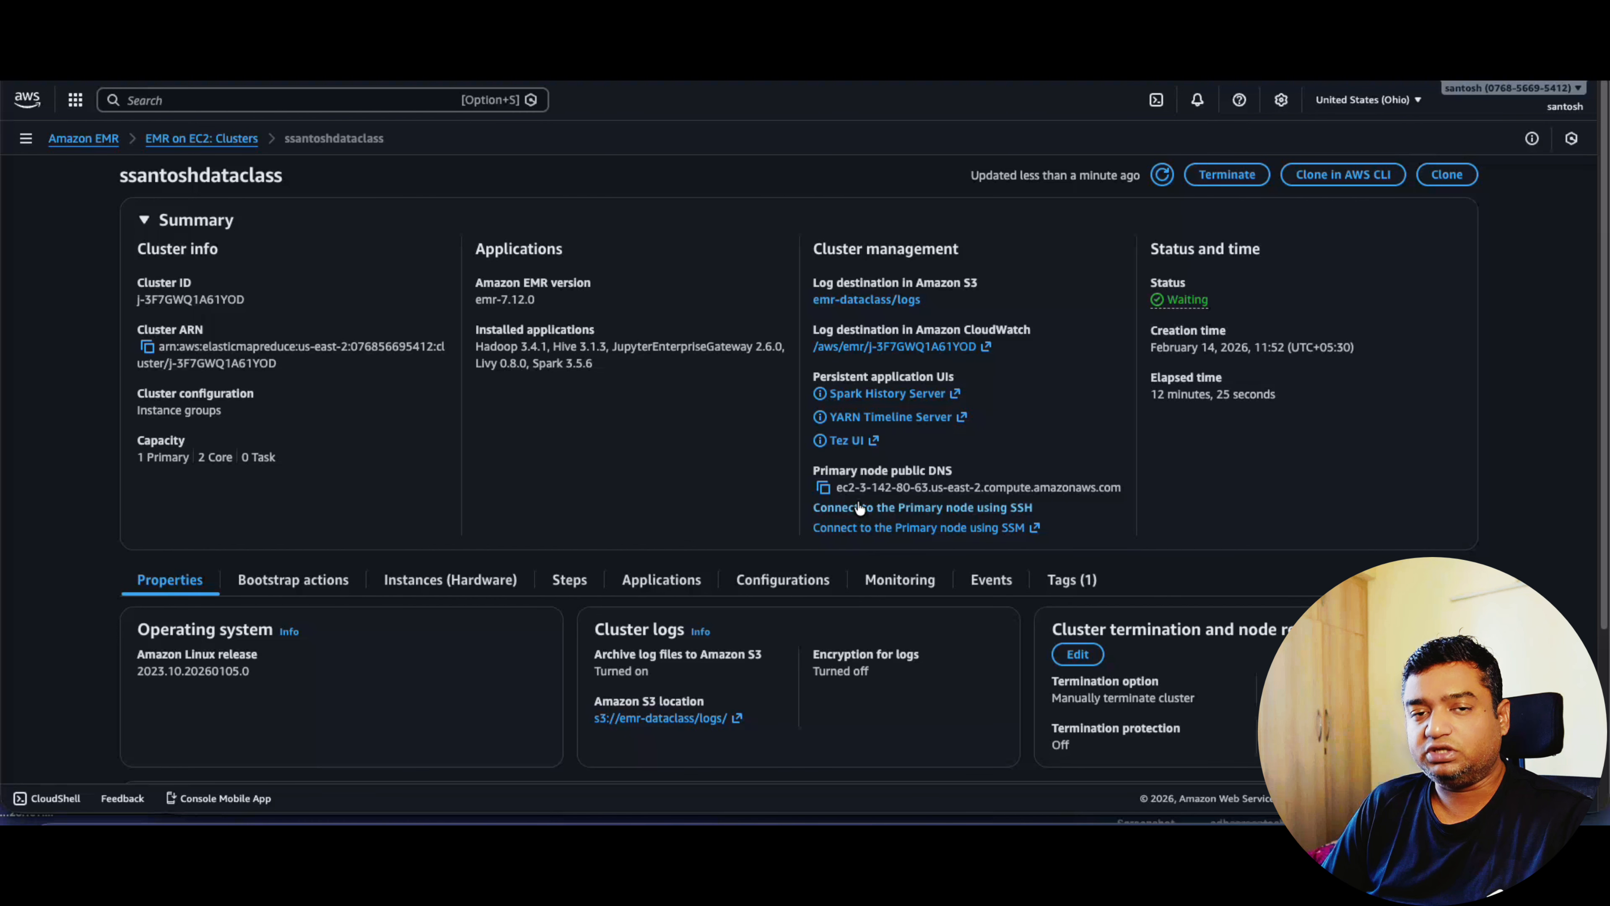
Check the cluster's network, security and permissions details, and open the list of roles in IAM.
{"action": "scroll", "coordinate": [859, 507], "scroll_direction": "down", "scroll_amount": 4}
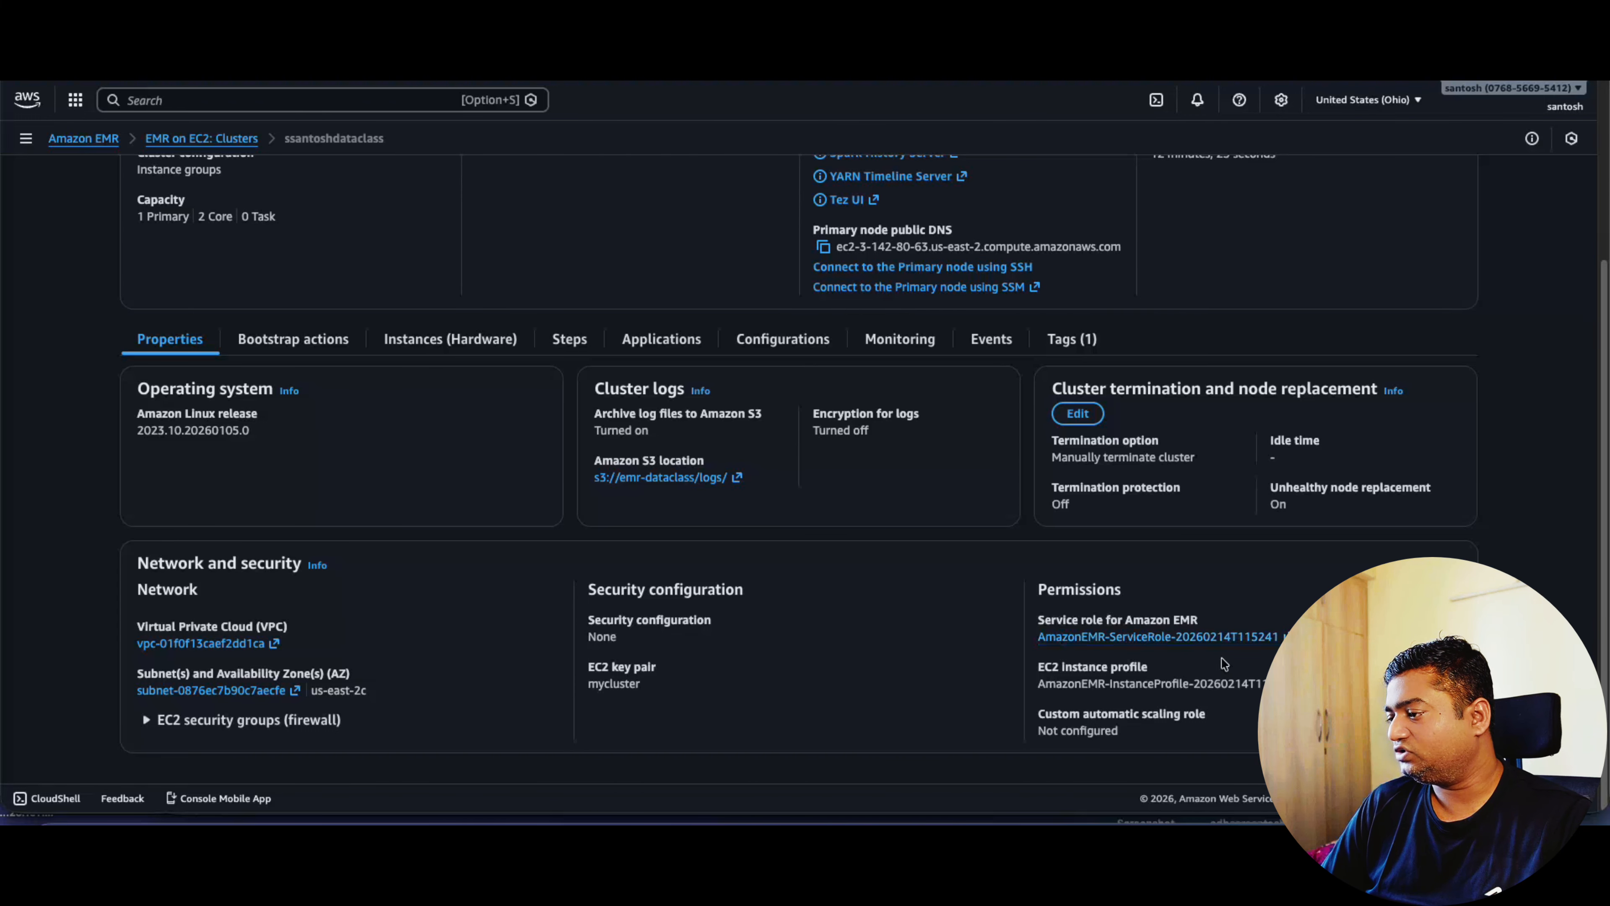
{"action": "scroll", "coordinate": [482, 510], "scroll_direction": "up", "scroll_amount": 4}
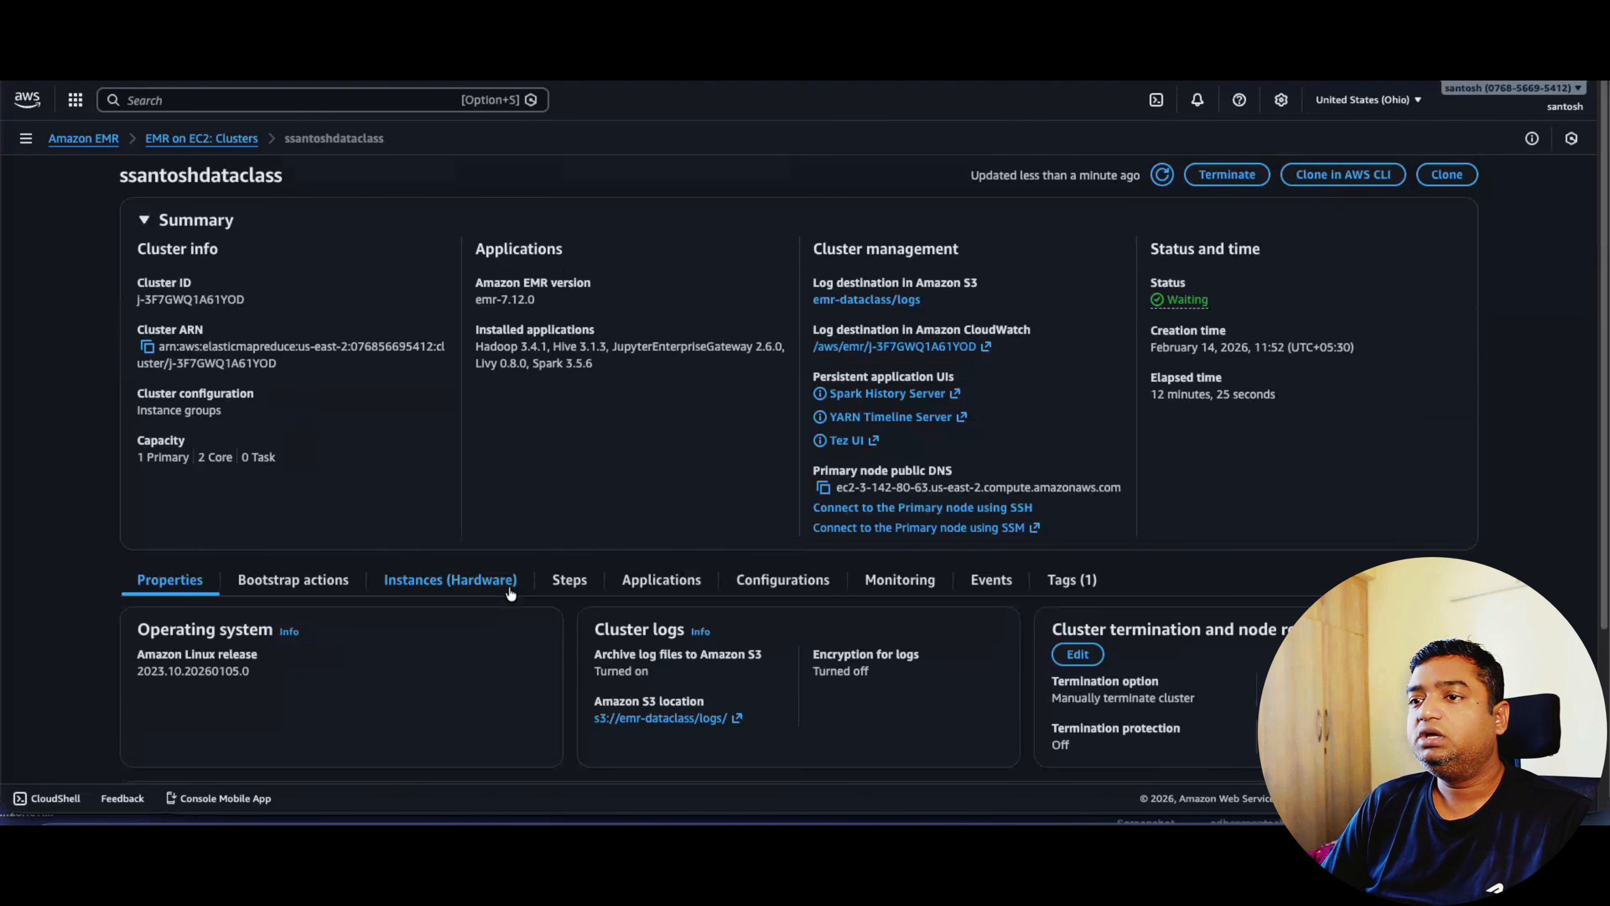
{"action": "left_click", "coordinate": [267, 98]}
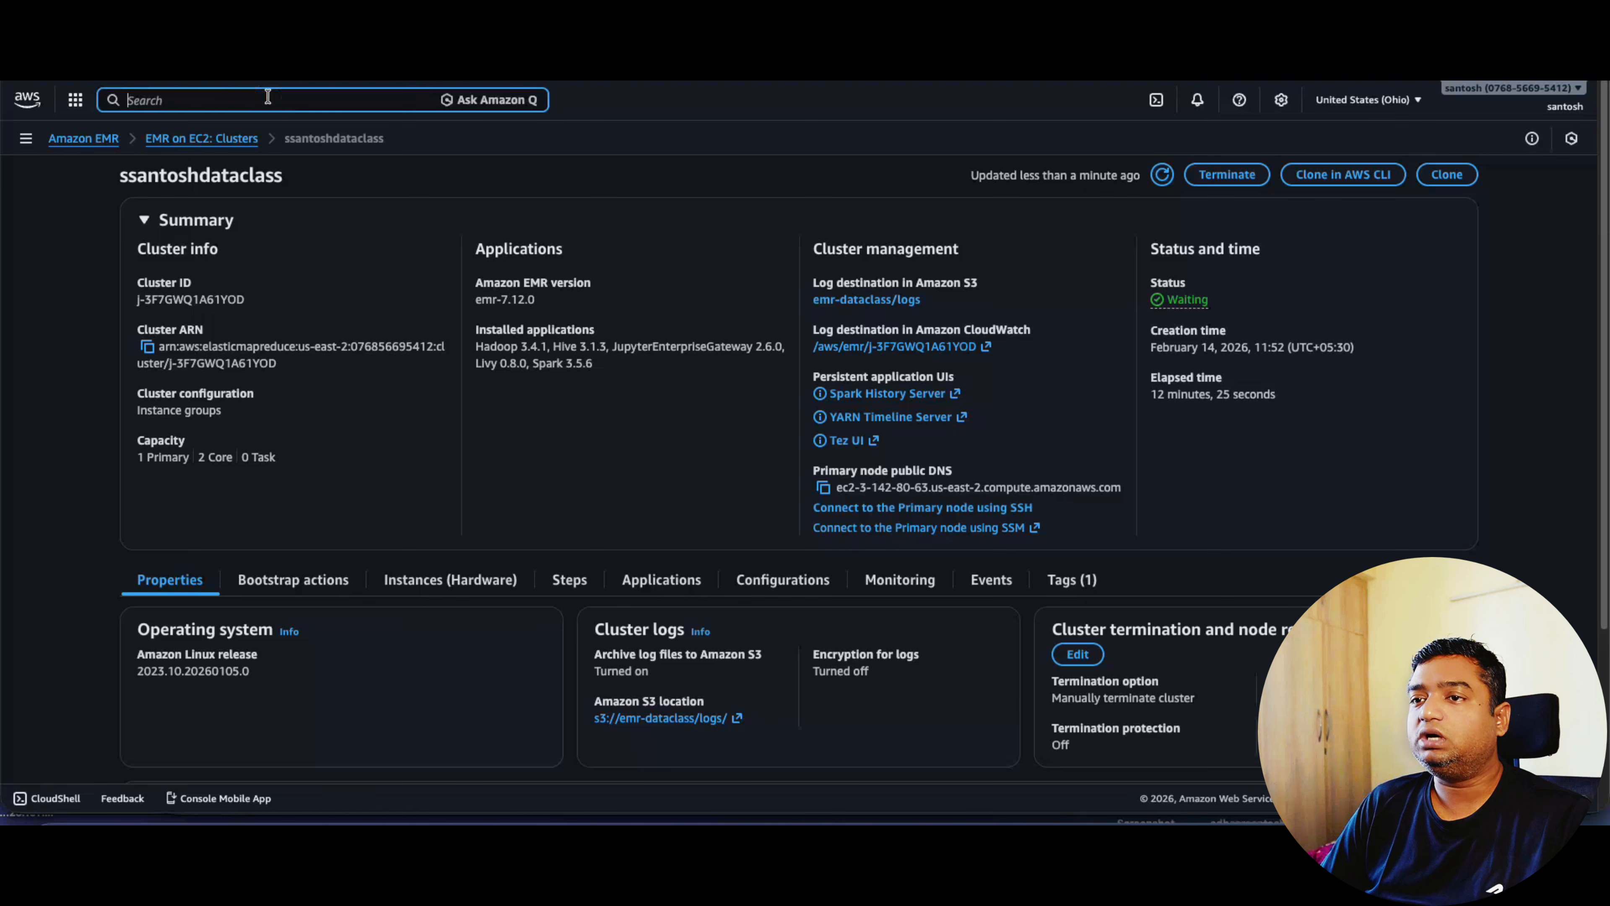
{"action": "type", "text": "iam"}
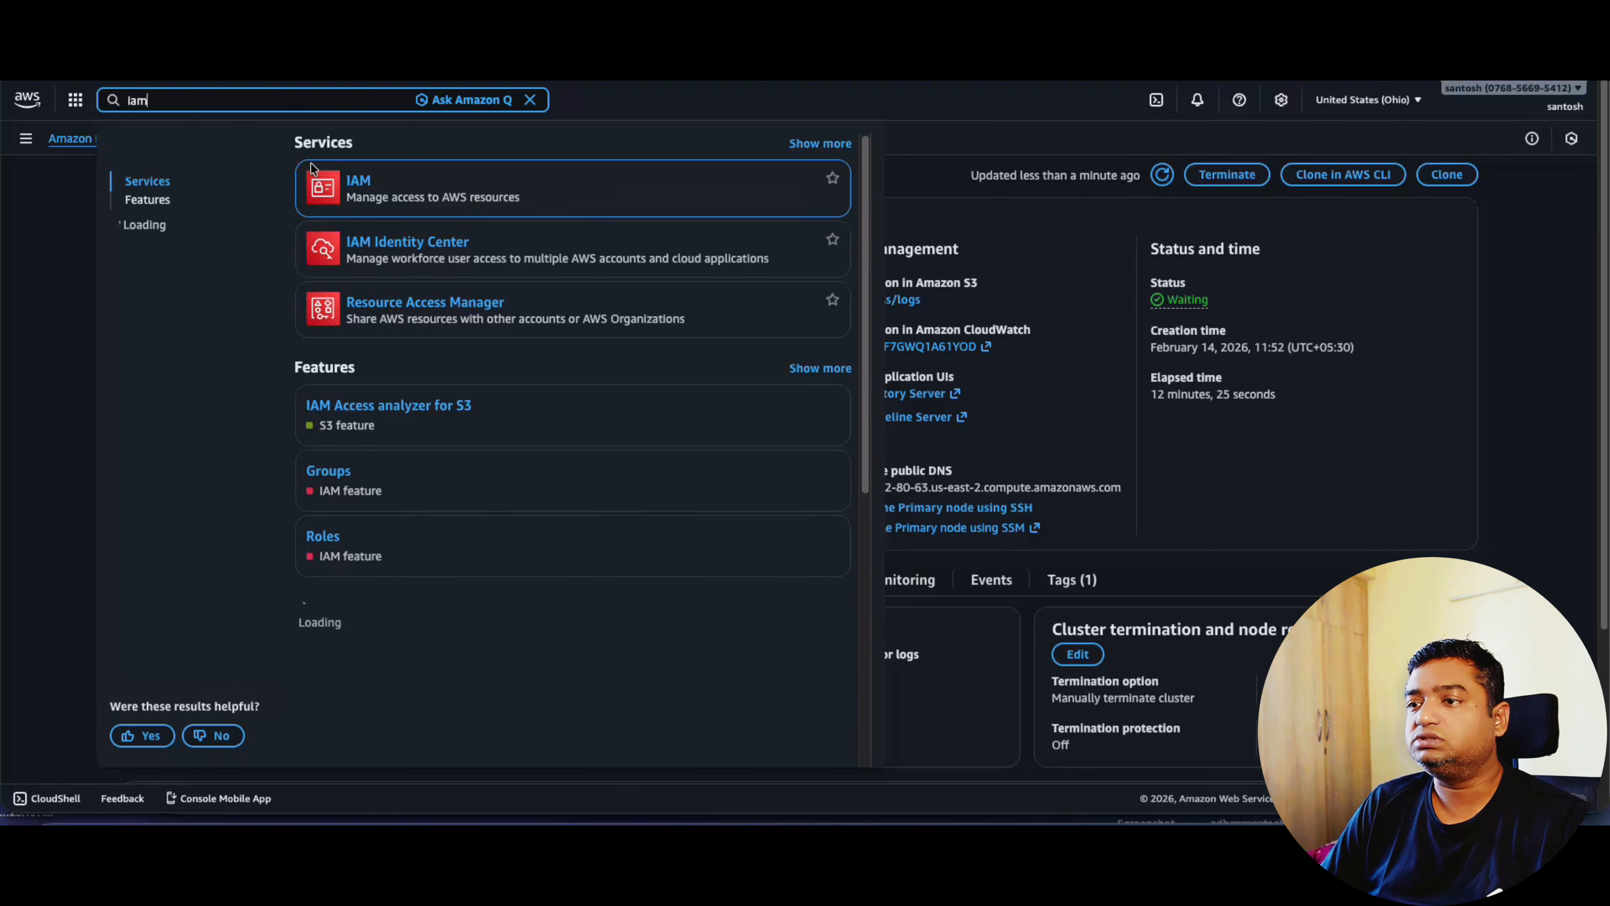
{"action": "left_click", "coordinate": [358, 184]}
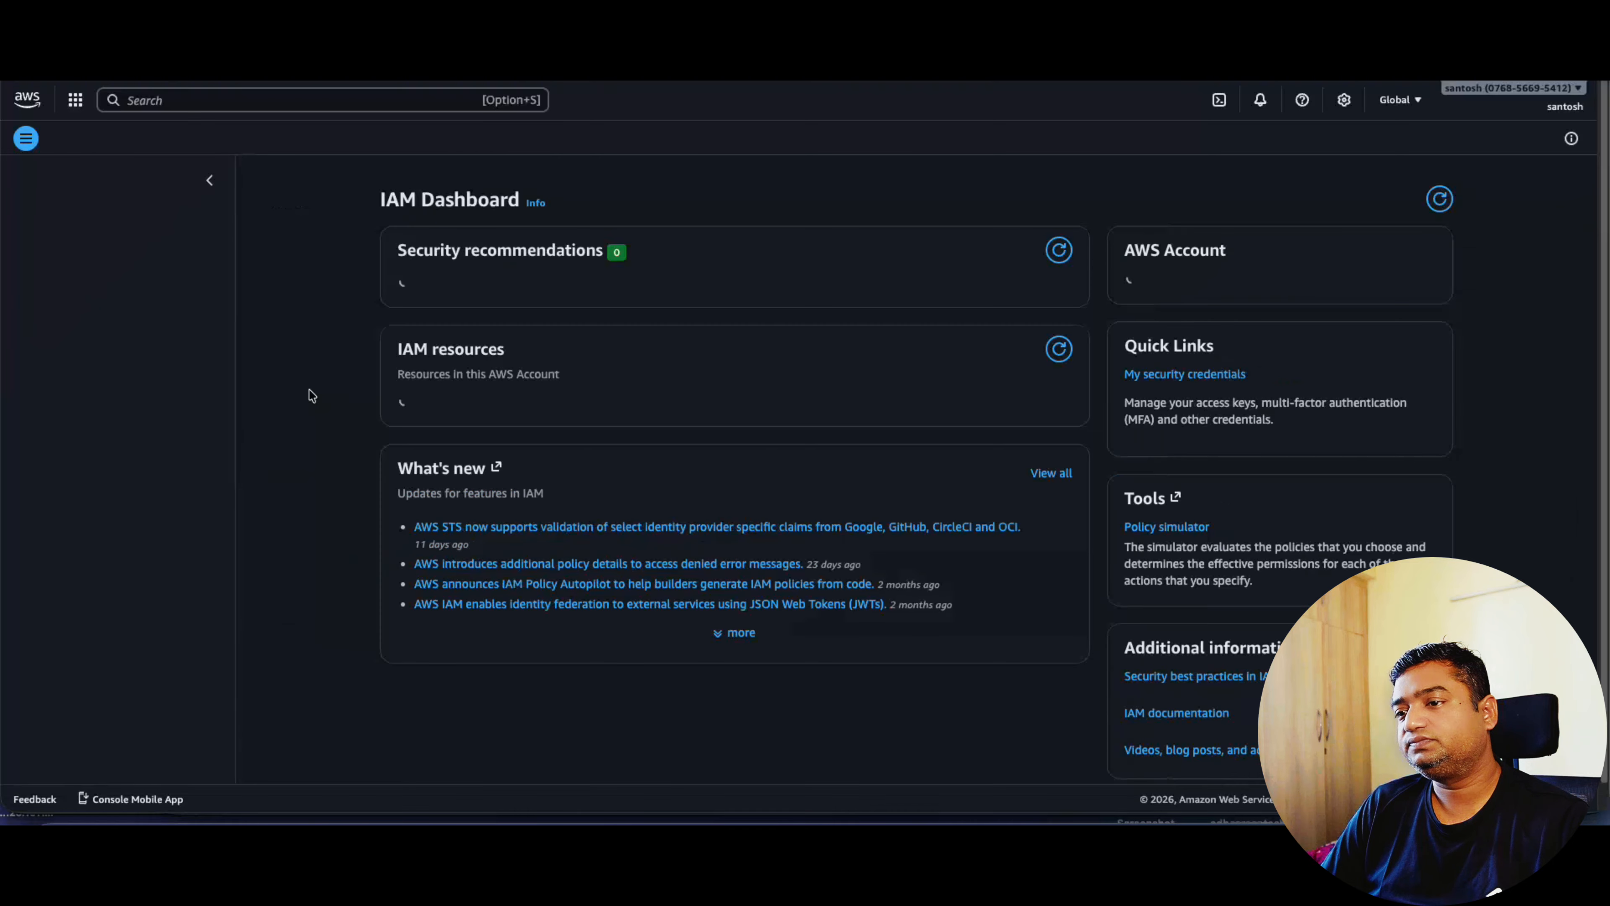
{"action": "left_click", "coordinate": [38, 404]}
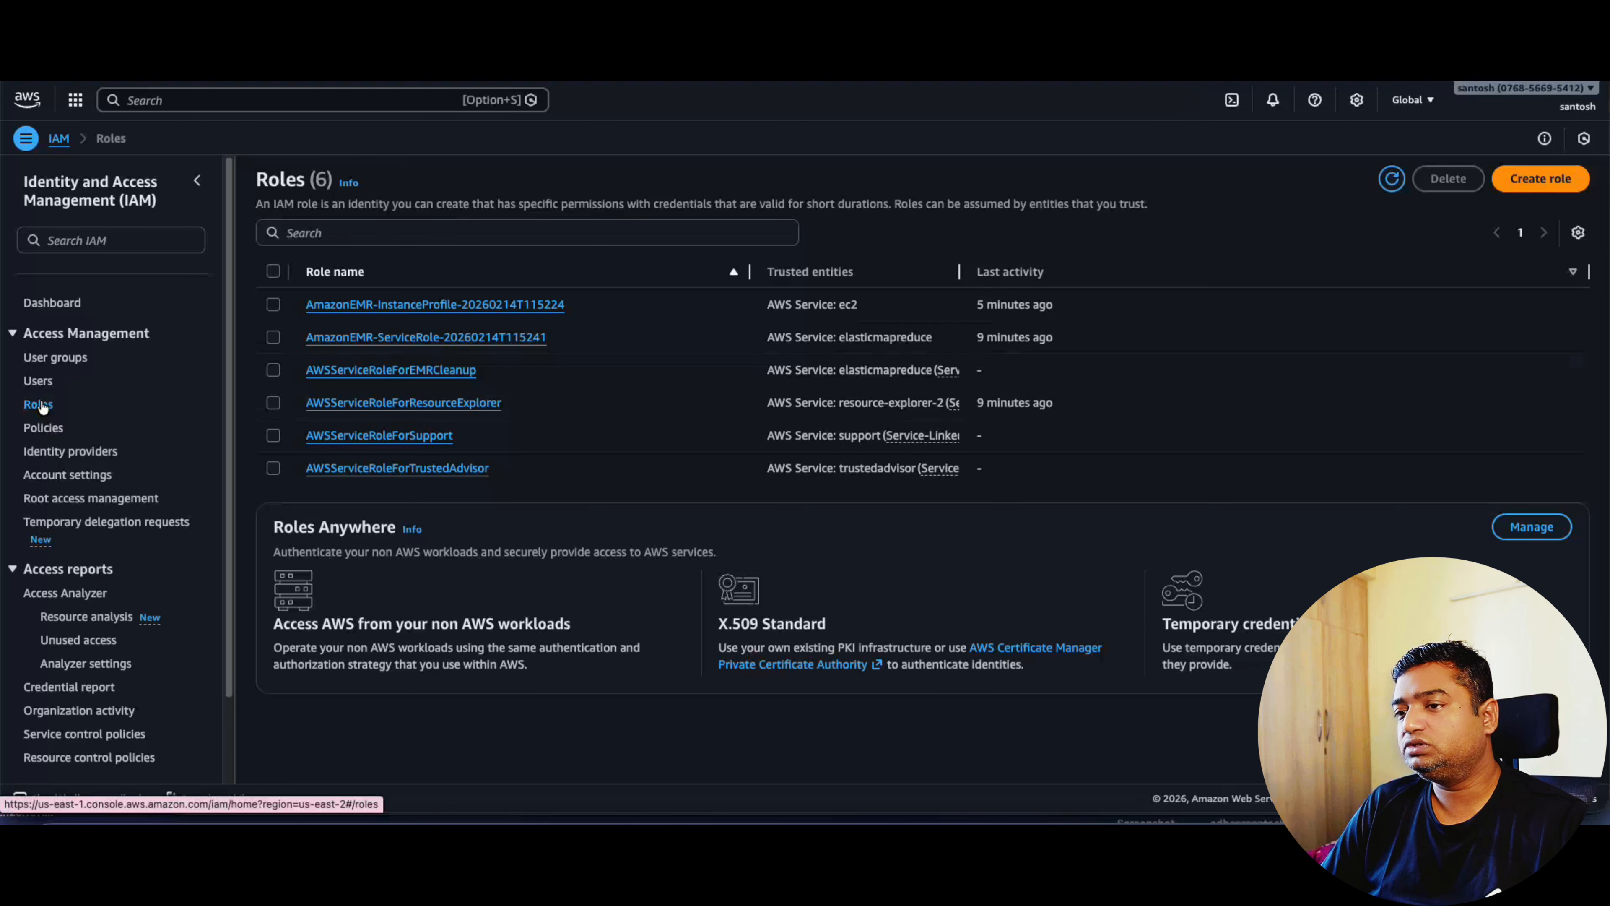